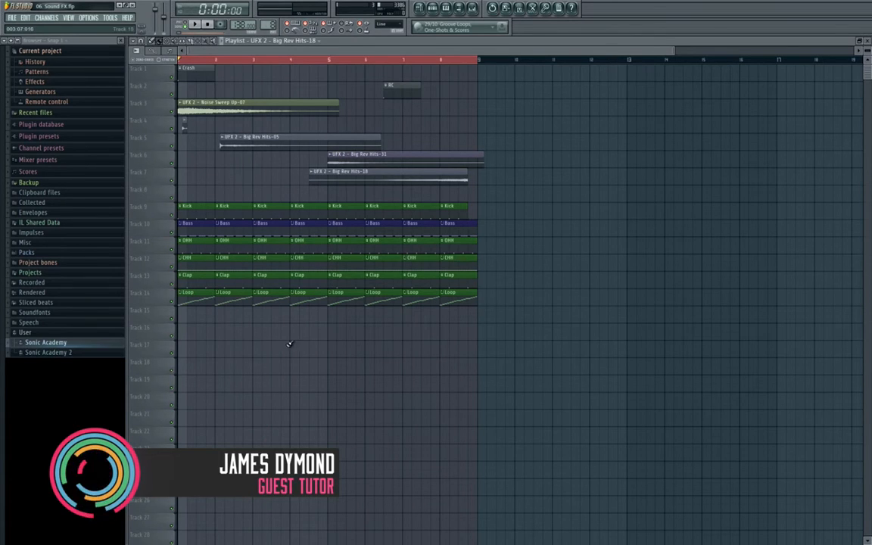
- Shift the Kick-to-Loop drum clips down to tracks 15–20 and expand the Sonic Academy 2 sample folder
{"action": "left_click_drag", "start_coordinate": [509, 322], "coordinate": [203, 309]}
{"action": "left_click", "coordinate": [90, 355]}
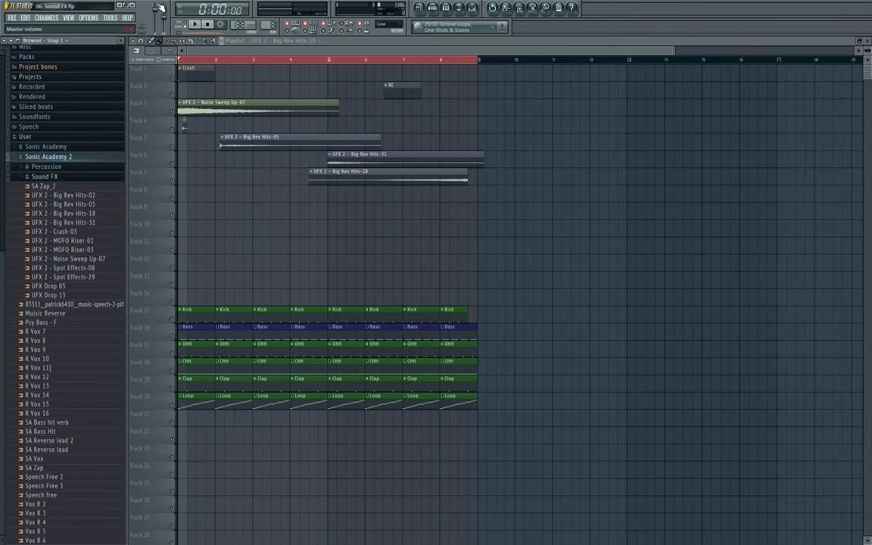
- Drop SA Zap_2, Spot Effects-08 and Spot Effects-29 onto tracks 8, 9 and 10 at bar 1
{"action": "left_click_drag", "start_coordinate": [74, 288], "coordinate": [98, 289]}
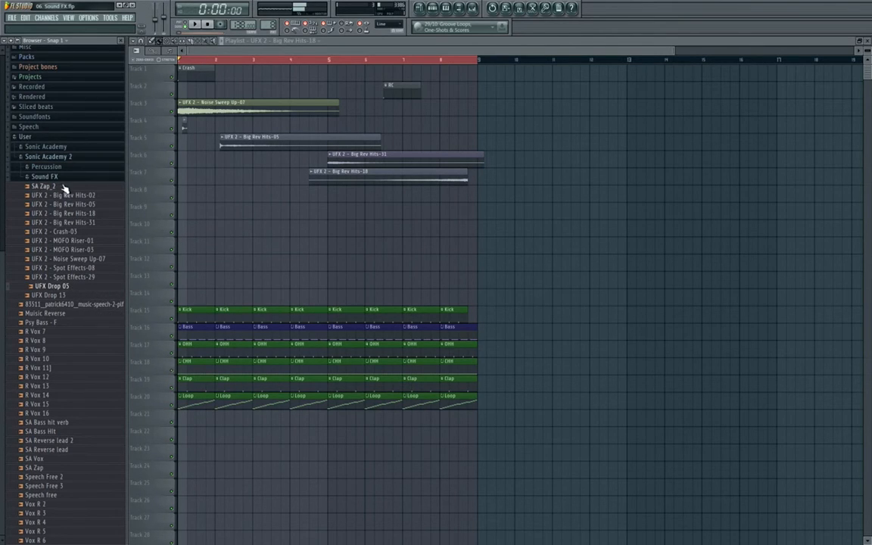
{"action": "left_click_drag", "start_coordinate": [64, 188], "coordinate": [196, 197]}
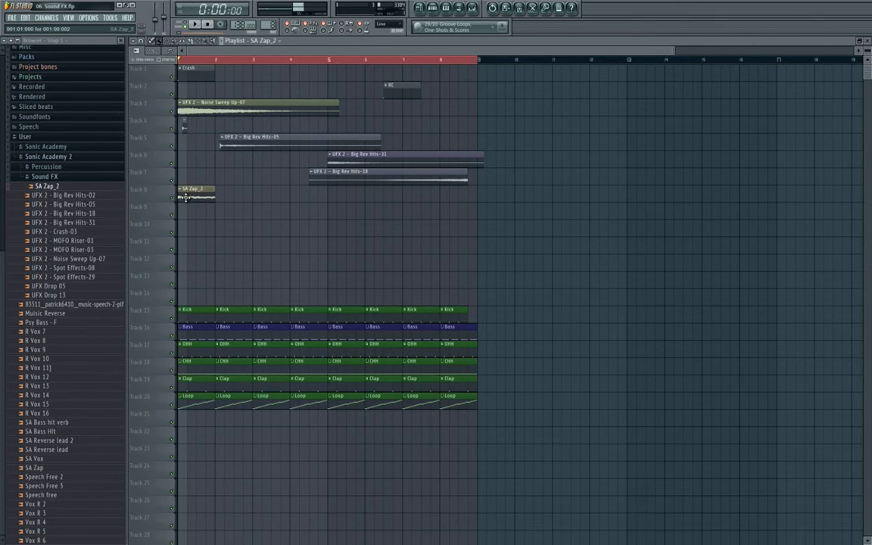
{"action": "left_click_drag", "start_coordinate": [72, 267], "coordinate": [167, 235]}
{"action": "scroll", "coordinate": [166, 234], "scroll_direction": "up", "scroll_amount": 5}
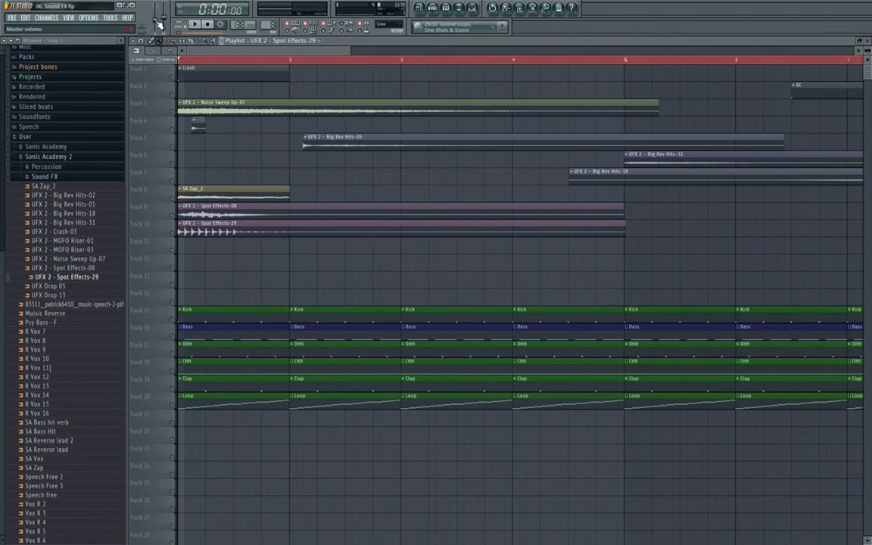
- Link the SA Zap_2 channel to mixer insert 17 and name the insert FX
{"action": "double_click", "coordinate": [233, 190]}
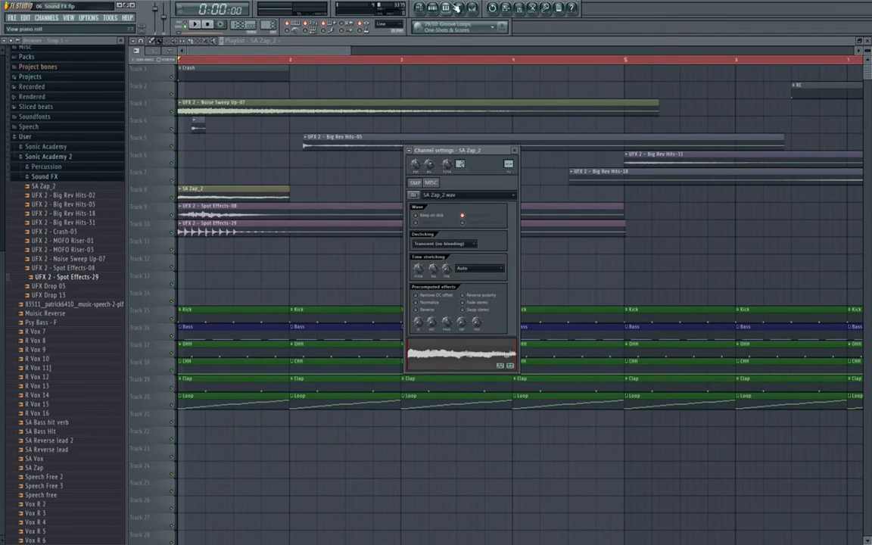
{"action": "left_click", "coordinate": [472, 8]}
{"action": "right_click", "coordinate": [521, 295]}
{"action": "mouse_move", "coordinate": [587, 297]}
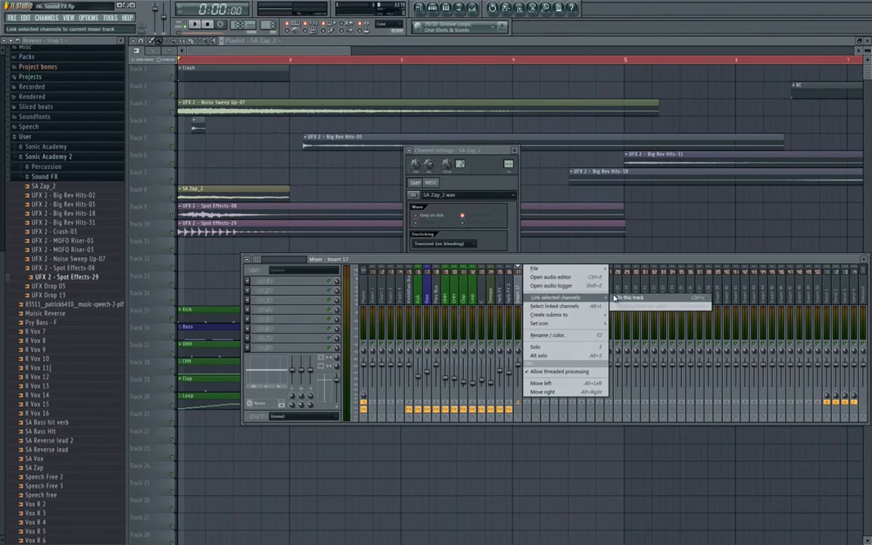
{"action": "left_click", "coordinate": [619, 298]}
{"action": "right_click", "coordinate": [521, 300]}
{"action": "left_click", "coordinate": [548, 337]}
{"action": "type", "text": "FX"}
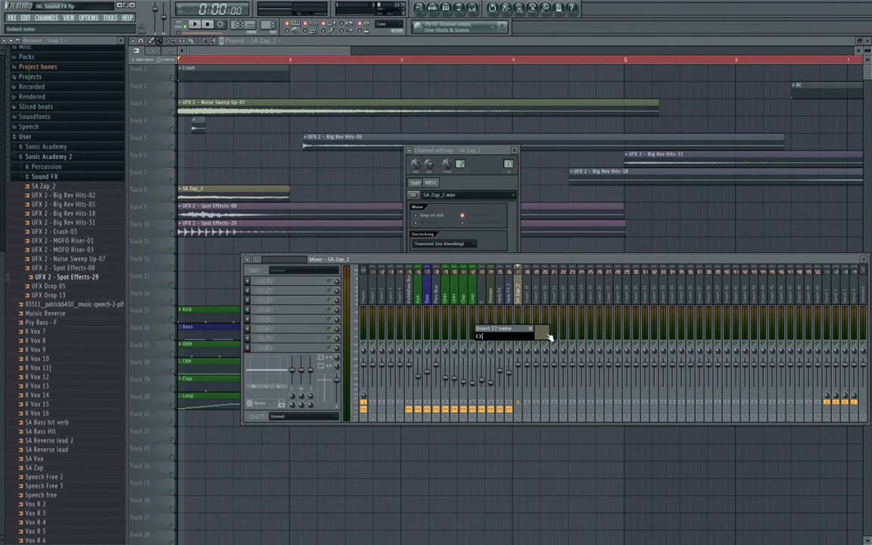
{"action": "key", "text": "Return"}
- Link the Spot Effects-08 channel to mixer insert 18 and name it FX
{"action": "double_click", "coordinate": [279, 206]}
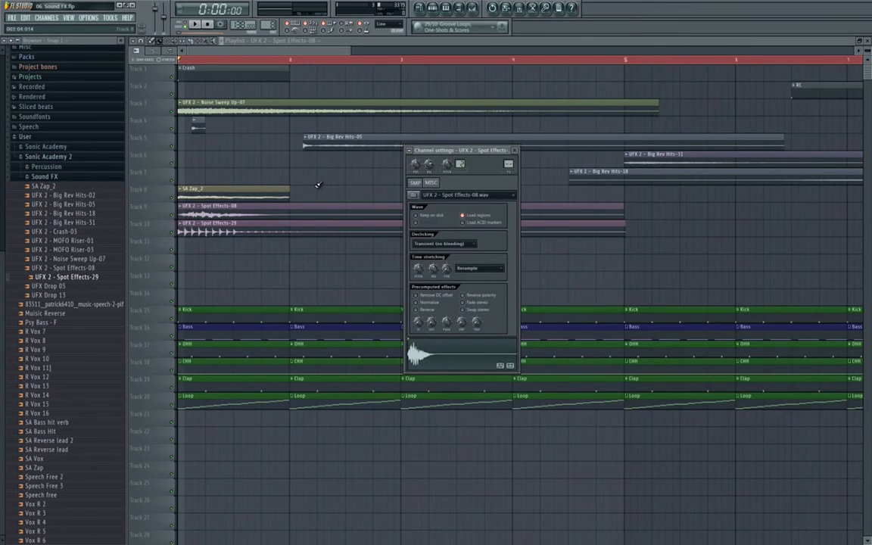
{"action": "left_click", "coordinate": [473, 10]}
{"action": "right_click", "coordinate": [529, 294]}
{"action": "left_click", "coordinate": [560, 336]}
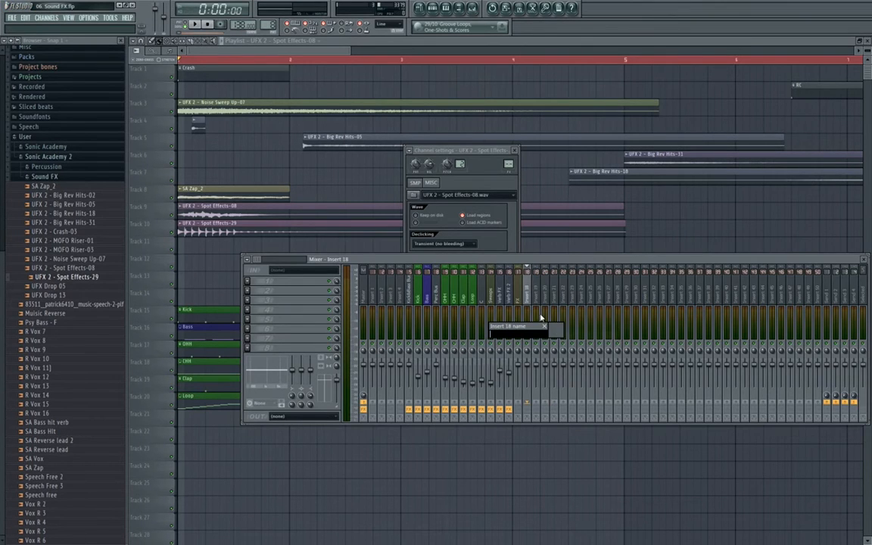
{"action": "right_click", "coordinate": [528, 297]}
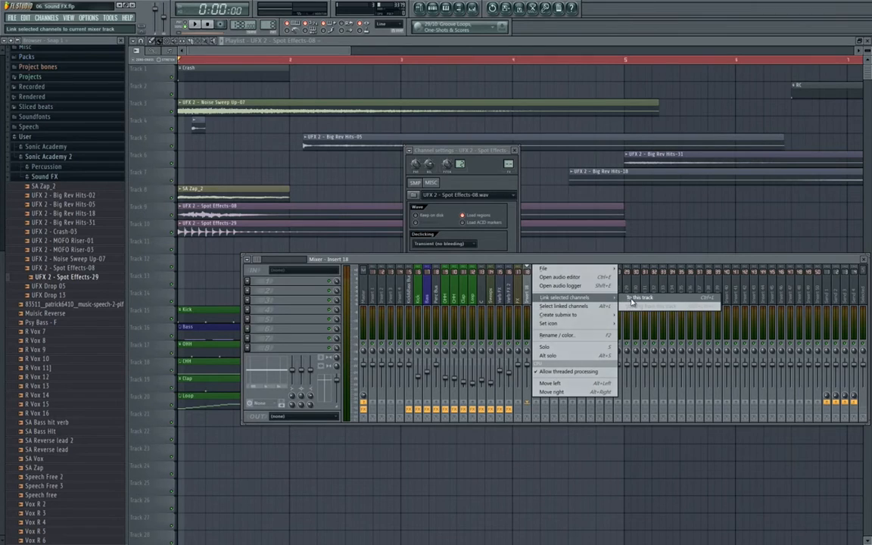
{"action": "left_click", "coordinate": [553, 337]}
{"action": "type", "text": "FX"}
{"action": "key", "text": "Return"}
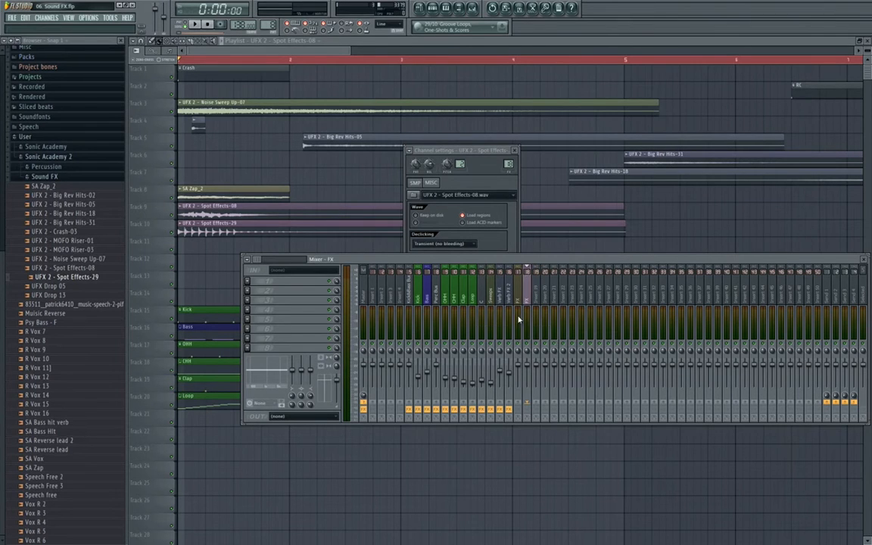
{"action": "left_click", "coordinate": [336, 233]}
- Link the Spot Effects-29 channel to mixer insert 19 and name it FX
{"action": "double_click", "coordinate": [336, 232]}
{"action": "left_click", "coordinate": [474, 10]}
{"action": "right_click", "coordinate": [538, 295]}
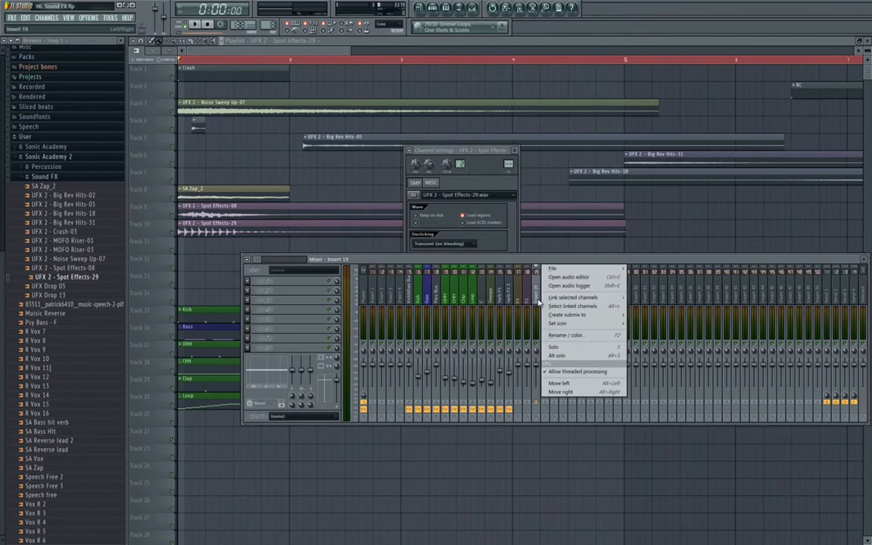
{"action": "mouse_move", "coordinate": [572, 298]}
{"action": "left_click", "coordinate": [652, 300]}
{"action": "right_click", "coordinate": [537, 295]}
{"action": "left_click", "coordinate": [553, 335]}
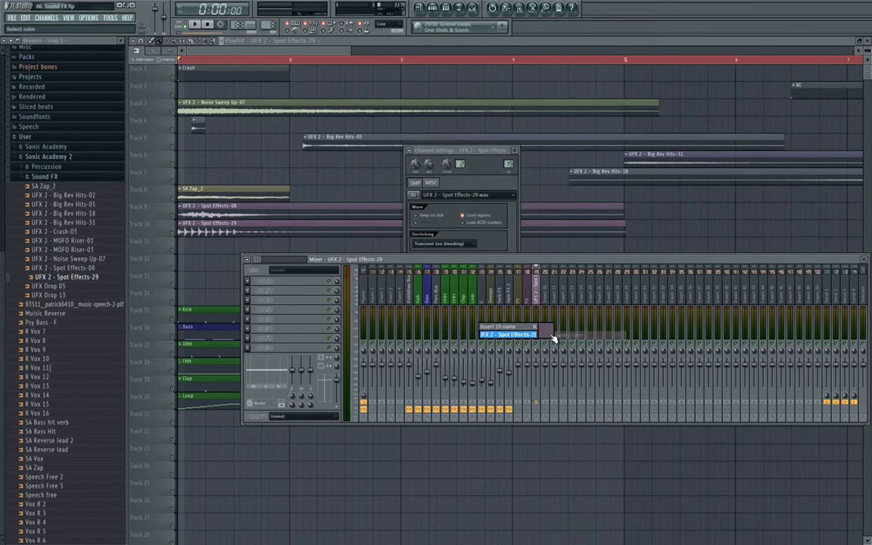
{"action": "type", "text": "X"}
{"action": "key", "text": "Return"}
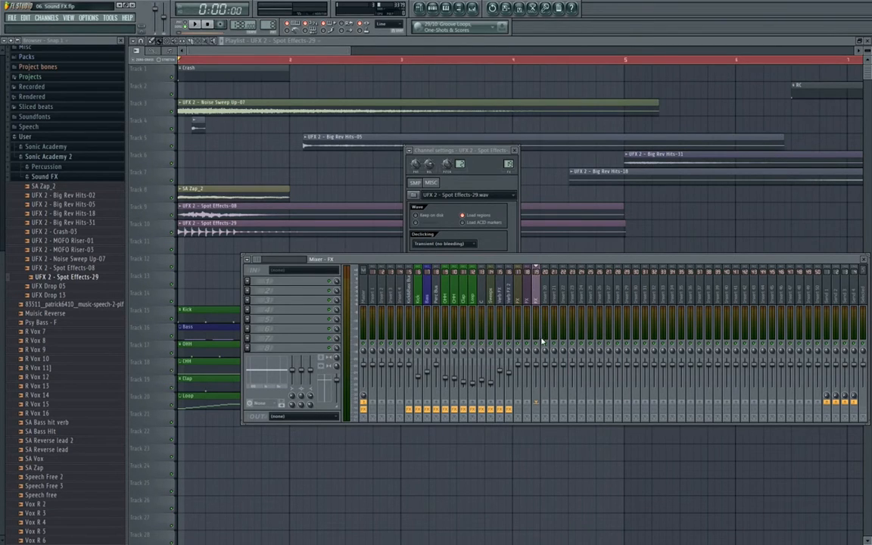
- Verify the three channels' mixer routing, then move the SA Zap_2 clip down to track 11
{"action": "double_click", "coordinate": [298, 229]}
{"action": "double_click", "coordinate": [298, 206]}
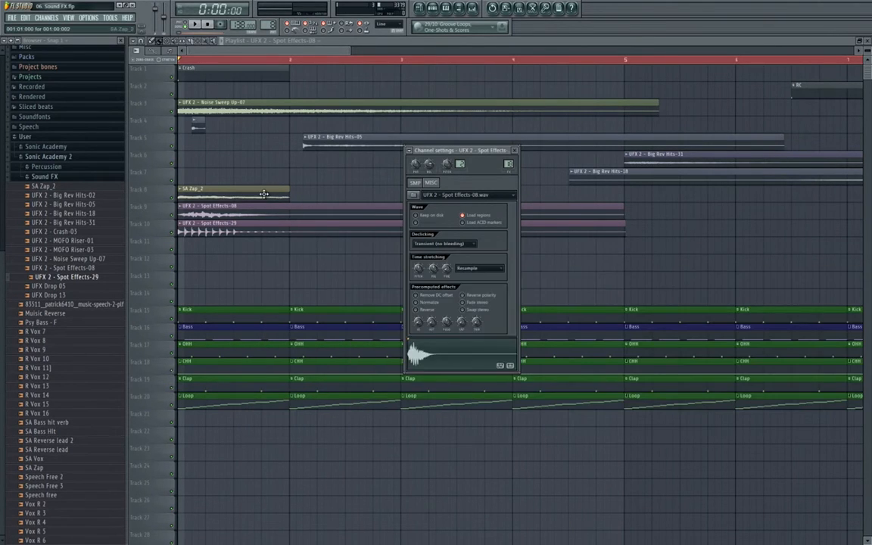
{"action": "double_click", "coordinate": [264, 194]}
{"action": "left_click", "coordinate": [470, 7]}
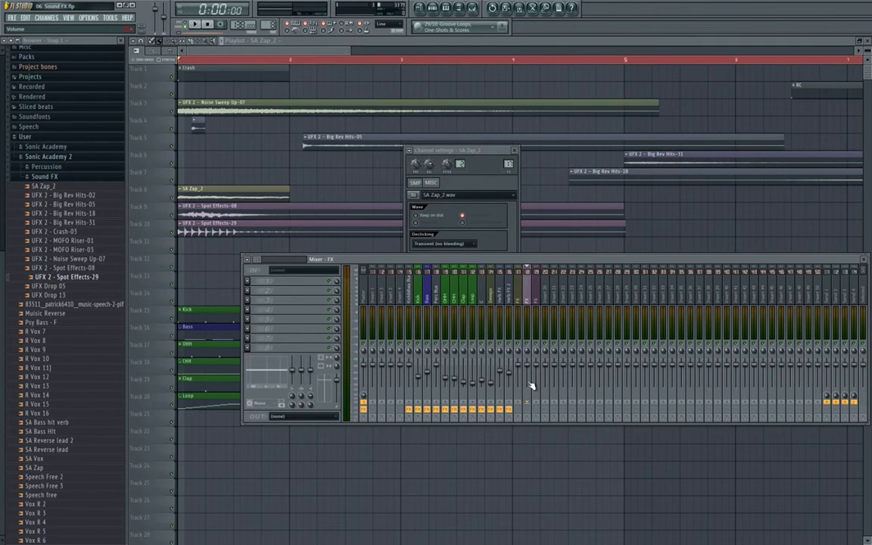
{"action": "left_click", "coordinate": [521, 403]}
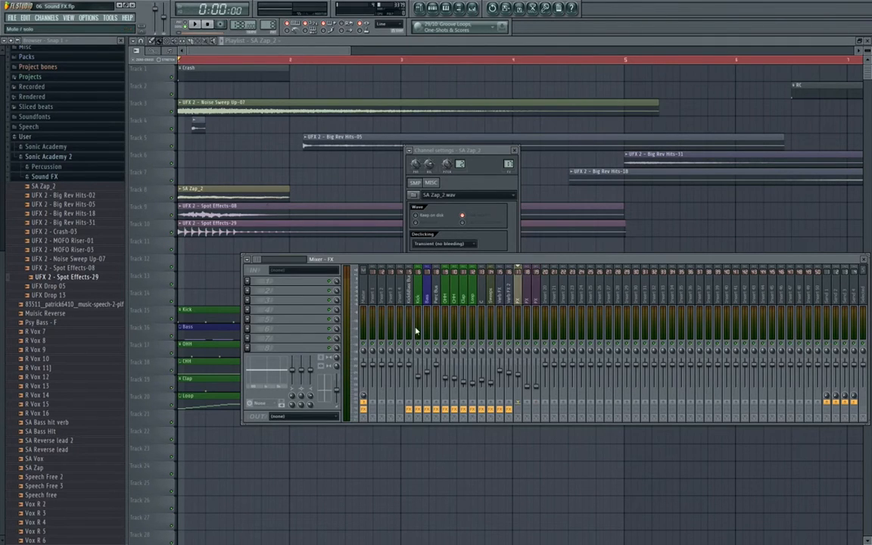
{"action": "left_click_drag", "start_coordinate": [213, 186], "coordinate": [215, 236]}
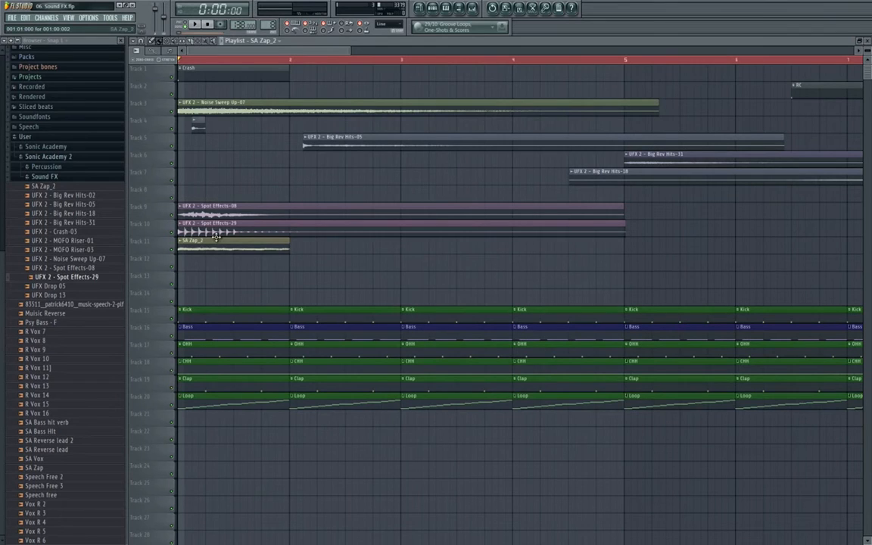
- Move the Spot Effects-08 clip from track 9 up to track 8
{"action": "scroll", "coordinate": [203, 203], "scroll_direction": "up", "scroll_amount": 5}
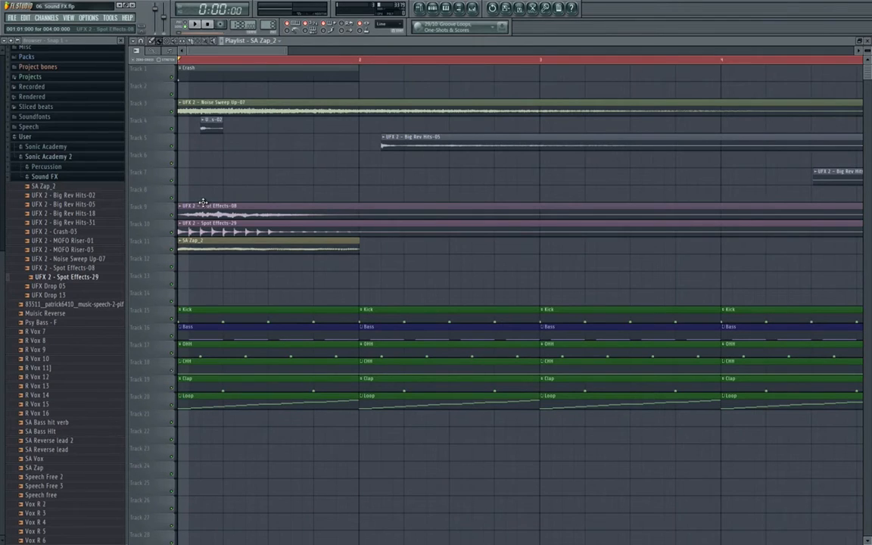
{"action": "scroll", "coordinate": [203, 203], "scroll_direction": "down", "scroll_amount": 3}
{"action": "left_click_drag", "start_coordinate": [201, 204], "coordinate": [196, 183]}
{"action": "scroll", "coordinate": [146, 182], "scroll_direction": "up", "scroll_amount": 5}
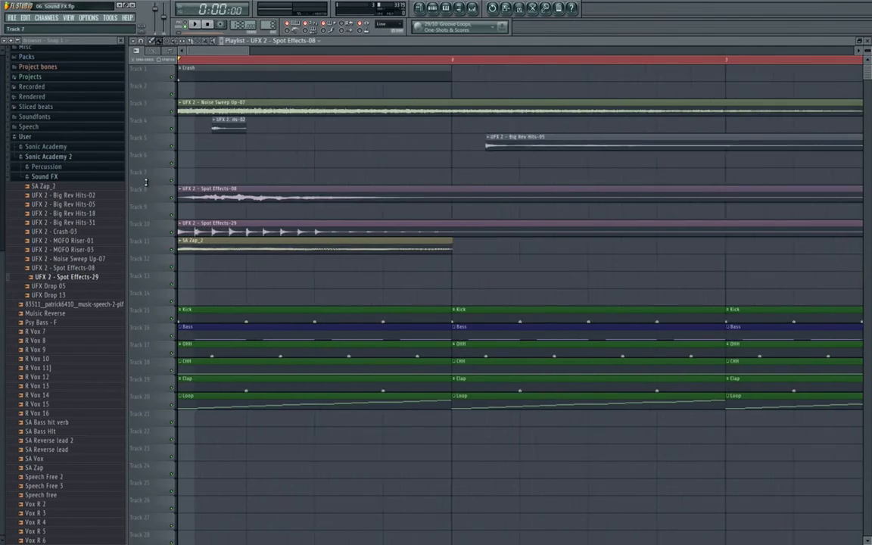
{"action": "scroll", "coordinate": [146, 182], "scroll_direction": "up", "scroll_amount": 4}
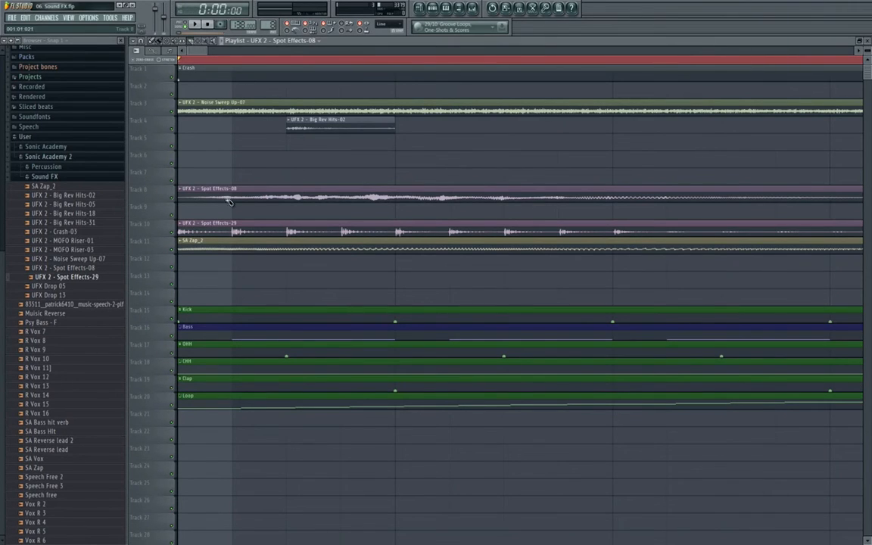
{"action": "scroll", "coordinate": [228, 202], "scroll_direction": "up", "scroll_amount": 3}
- Play back the layered effects with the mixer open, then return to the playlist
{"action": "left_click", "coordinate": [472, 9]}
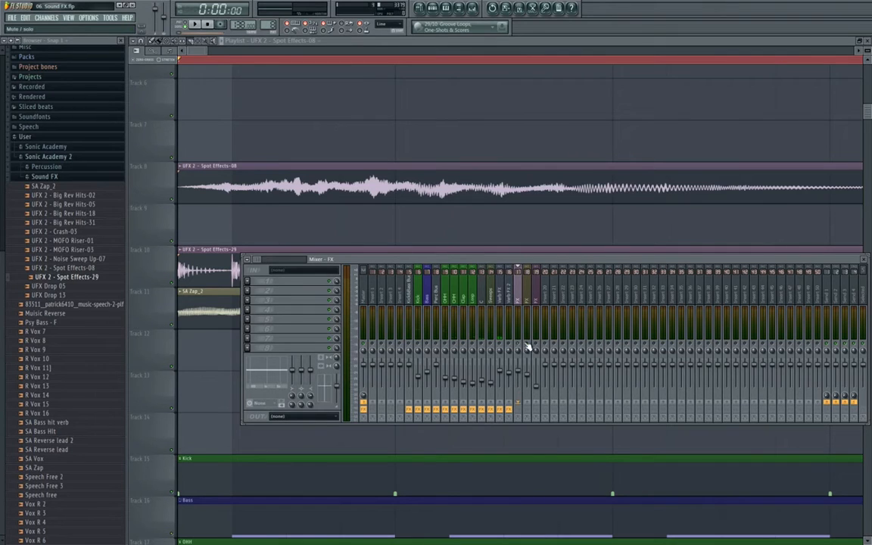
{"action": "key", "text": "space"}
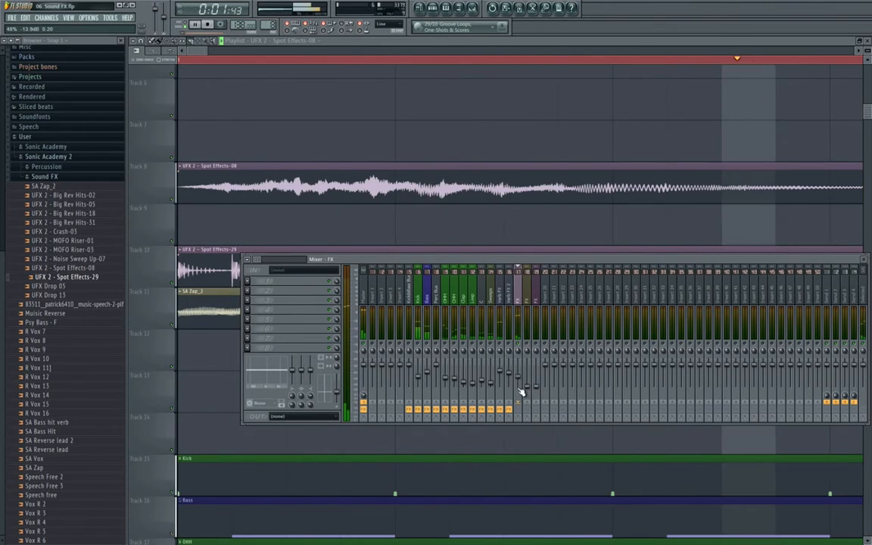
{"action": "key", "text": "space"}
{"action": "left_click", "coordinate": [504, 229]}
{"action": "scroll", "coordinate": [505, 227], "scroll_direction": "down", "scroll_amount": 4}
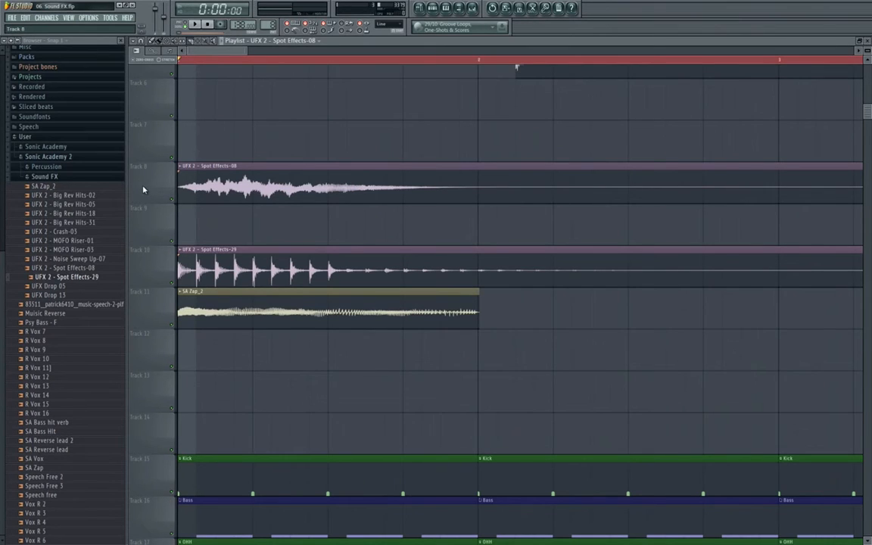
{"action": "scroll", "coordinate": [143, 189], "scroll_direction": "up", "scroll_amount": 4}
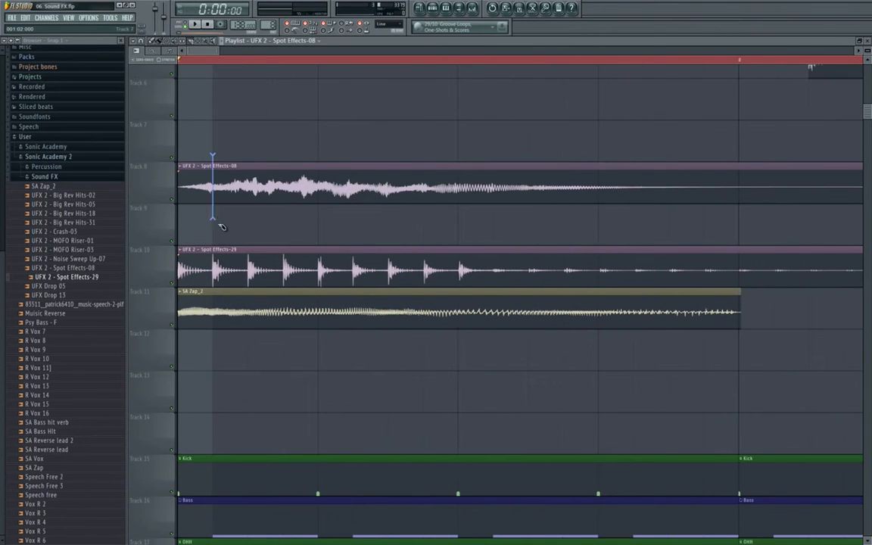
- Slice the Spot Effects-08 clip on track 8 at five points
{"action": "left_click_drag", "start_coordinate": [219, 224], "coordinate": [220, 225]}
{"action": "left_click_drag", "start_coordinate": [251, 153], "coordinate": [286, 205]}
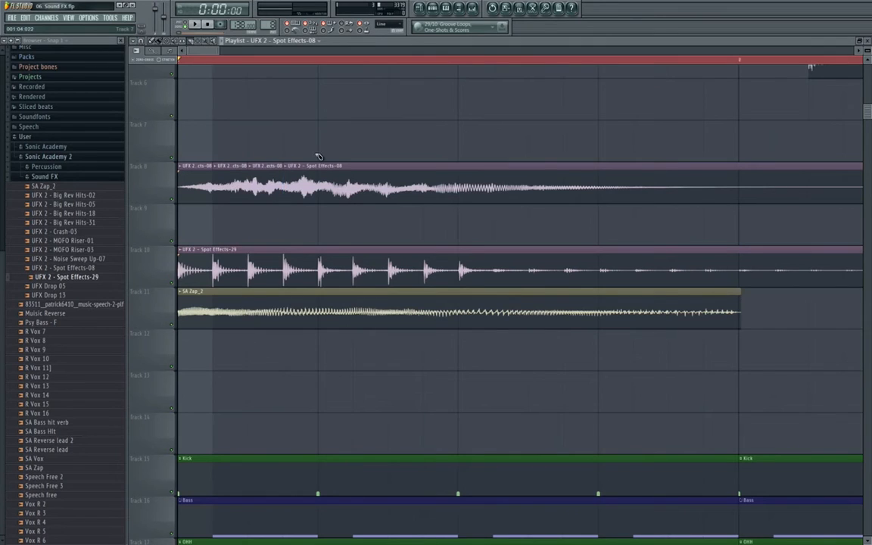
{"action": "scroll", "coordinate": [311, 211], "scroll_direction": "down", "scroll_amount": 10}
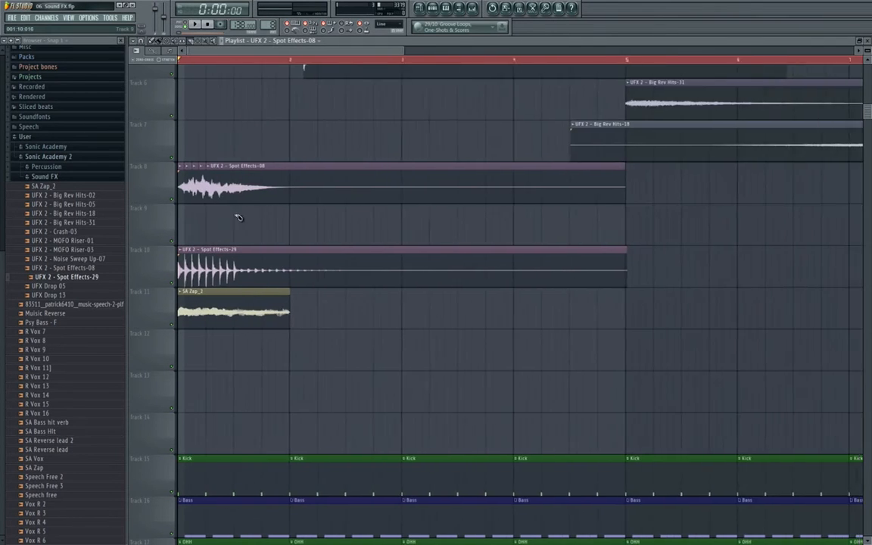
{"action": "scroll", "coordinate": [156, 202], "scroll_direction": "up", "scroll_amount": 6}
{"action": "scroll", "coordinate": [155, 202], "scroll_direction": "up", "scroll_amount": 4}
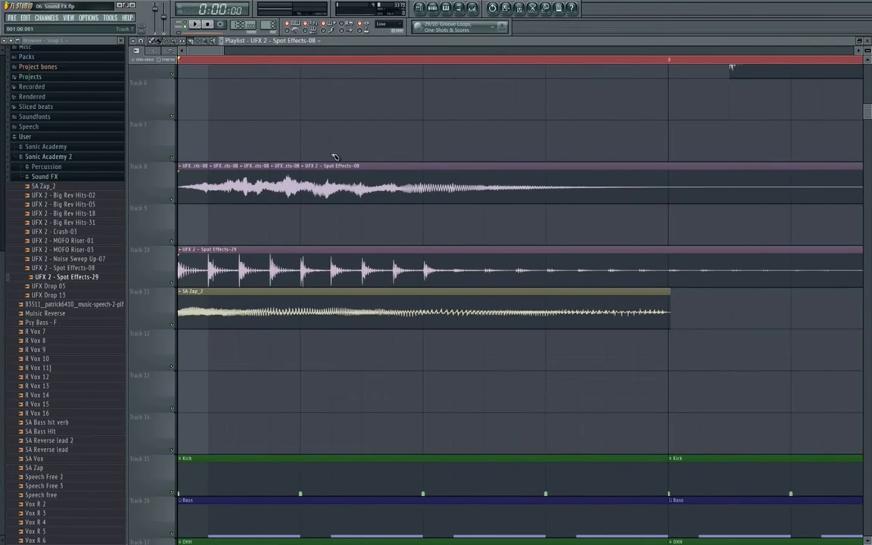
{"action": "left_click_drag", "start_coordinate": [364, 155], "coordinate": [364, 227]}
{"action": "left_click_drag", "start_coordinate": [395, 167], "coordinate": [394, 214]}
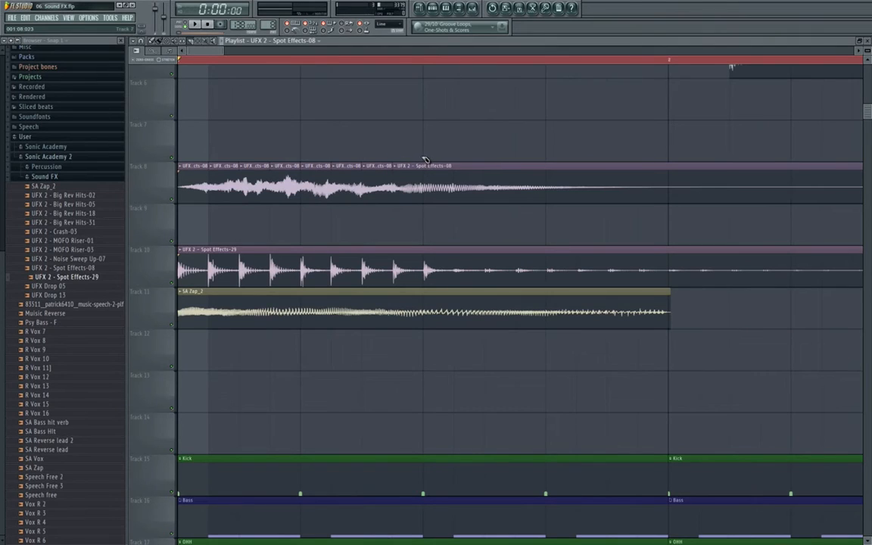
{"action": "left_click_drag", "start_coordinate": [426, 160], "coordinate": [424, 219]}
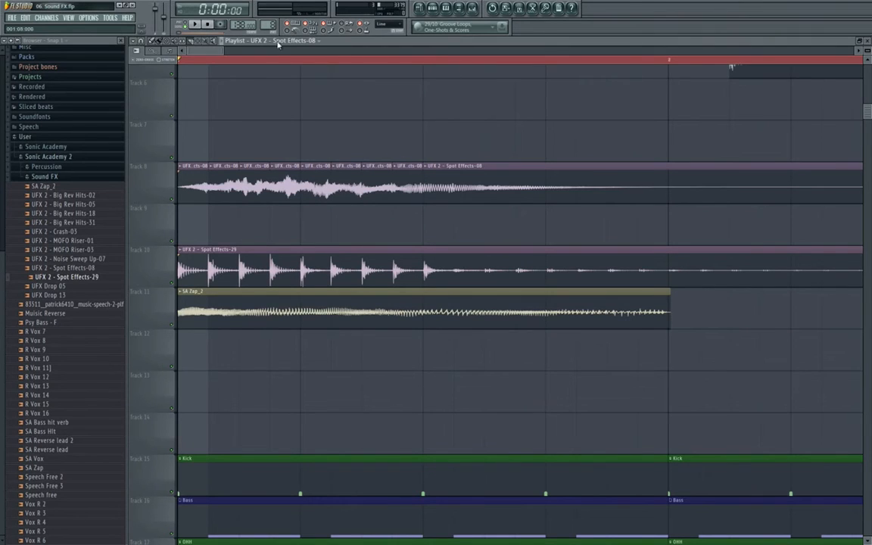
- Mute five alternating slices, audition the clip, then undo the slice mutes
{"action": "left_click", "coordinate": [459, 188]}
{"action": "left_click", "coordinate": [227, 189]}
{"action": "left_click", "coordinate": [286, 188]}
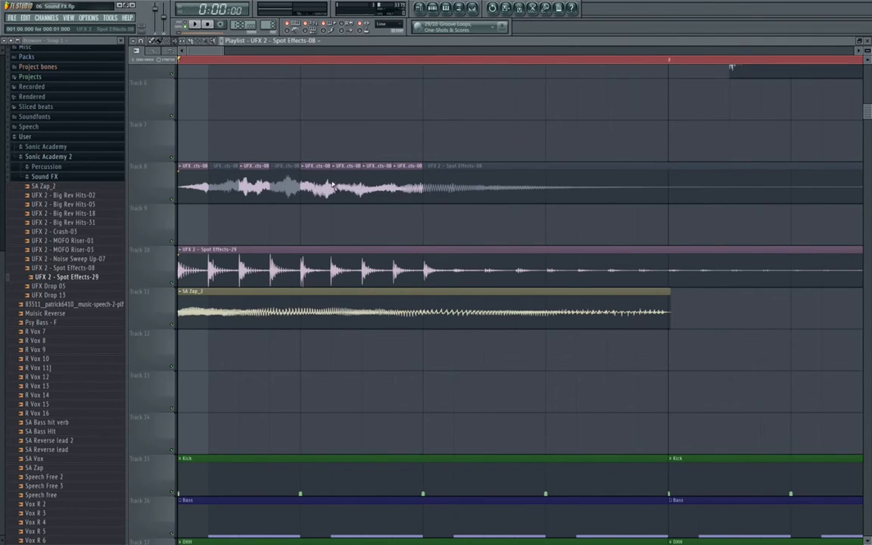
{"action": "left_click", "coordinate": [347, 187]}
{"action": "left_click", "coordinate": [407, 185]}
{"action": "key", "text": "space"}
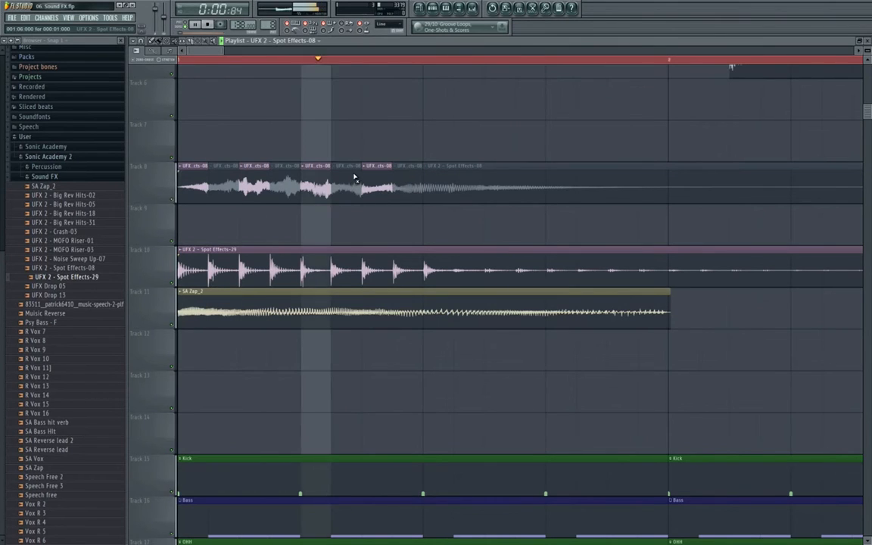
{"action": "key", "text": "space"}
{"action": "key", "text": "ctrl+alt+z"}
{"action": "key", "text": "ctrl+alt+z"}
{"action": "key", "text": "ctrl+alt+z"}
{"action": "key", "text": "ctrl+alt+z"}
{"action": "key", "text": "ctrl+alt+z"}
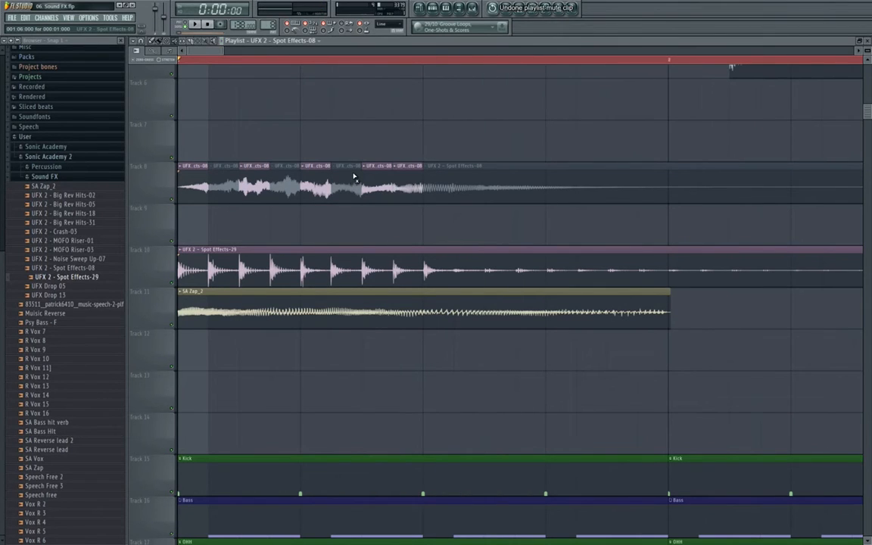
- Set the playlist snap to 1/2 step and slice the Track 8 clip at three half-step points
{"action": "left_click", "coordinate": [386, 23]}
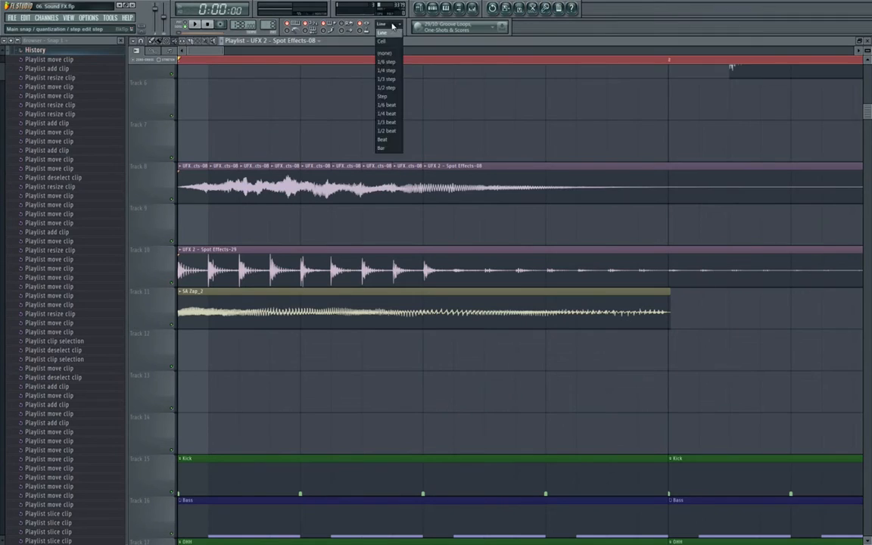
{"action": "left_click", "coordinate": [393, 37]}
{"action": "left_click", "coordinate": [387, 24]}
{"action": "left_click", "coordinate": [391, 72]}
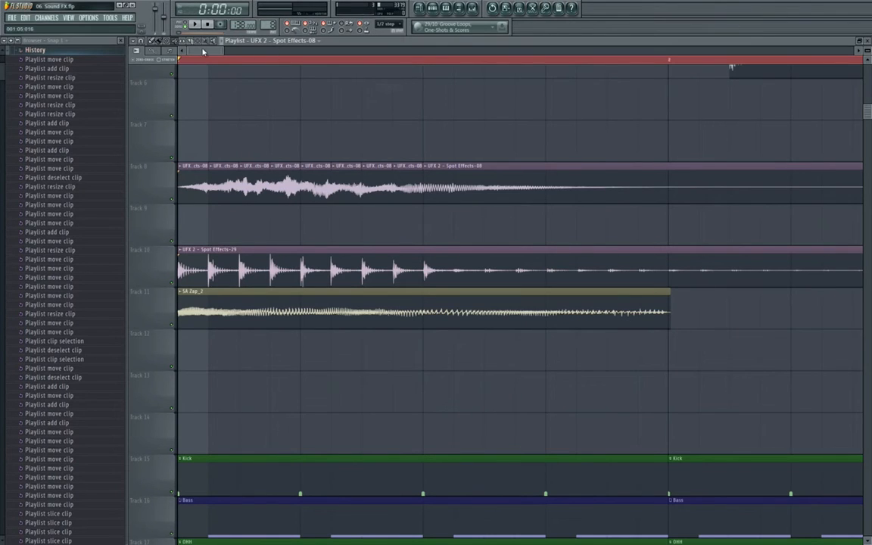
{"action": "left_click", "coordinate": [390, 24]}
{"action": "left_click", "coordinate": [387, 33]}
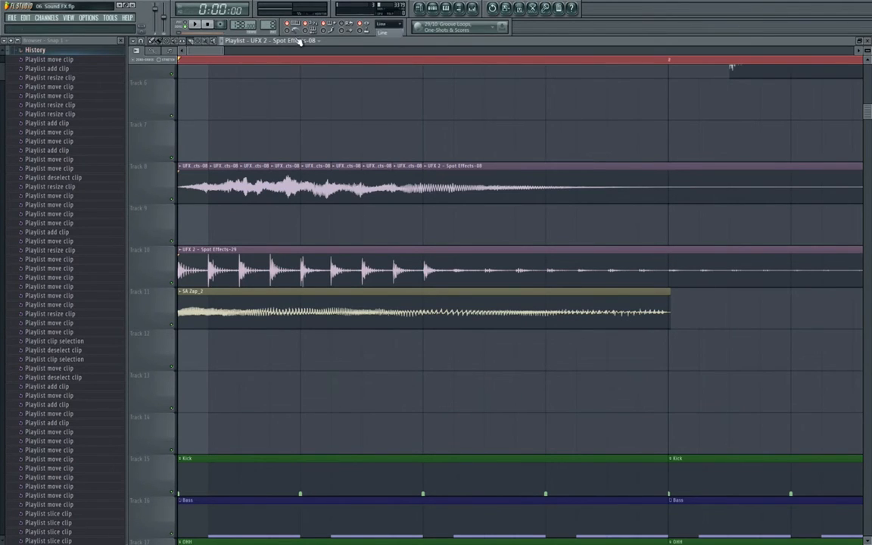
{"action": "left_click", "coordinate": [141, 41]}
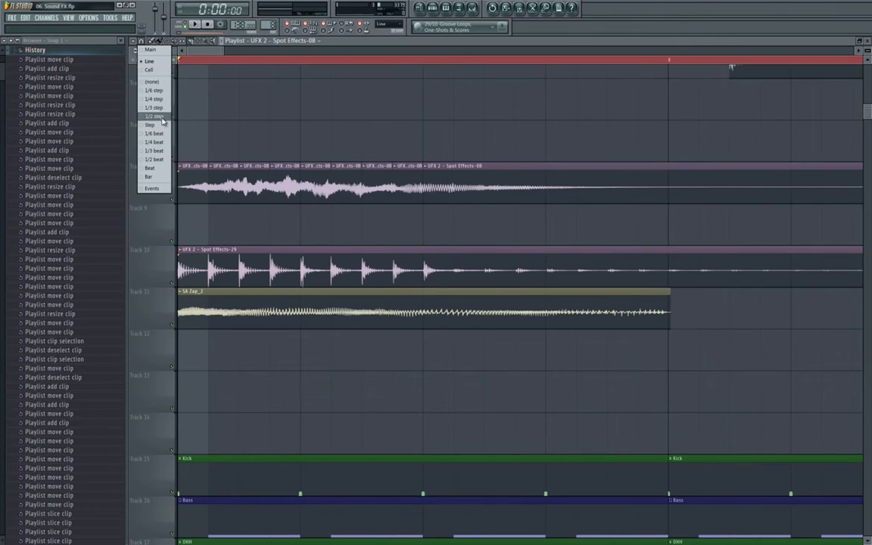
{"action": "left_click", "coordinate": [163, 118]}
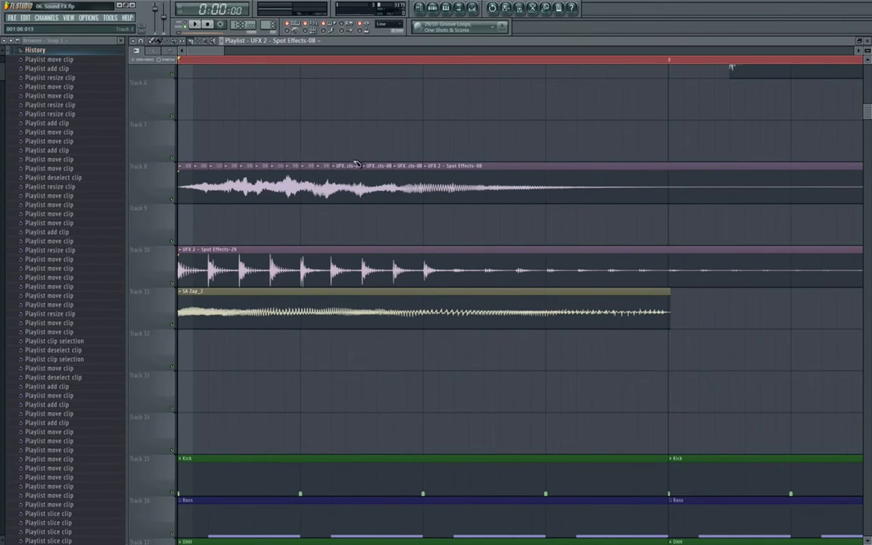
{"action": "left_click_drag", "start_coordinate": [348, 203], "coordinate": [348, 205]}
{"action": "left_click_drag", "start_coordinate": [380, 159], "coordinate": [380, 203]}
{"action": "left_click_drag", "start_coordinate": [411, 162], "coordinate": [411, 203]}
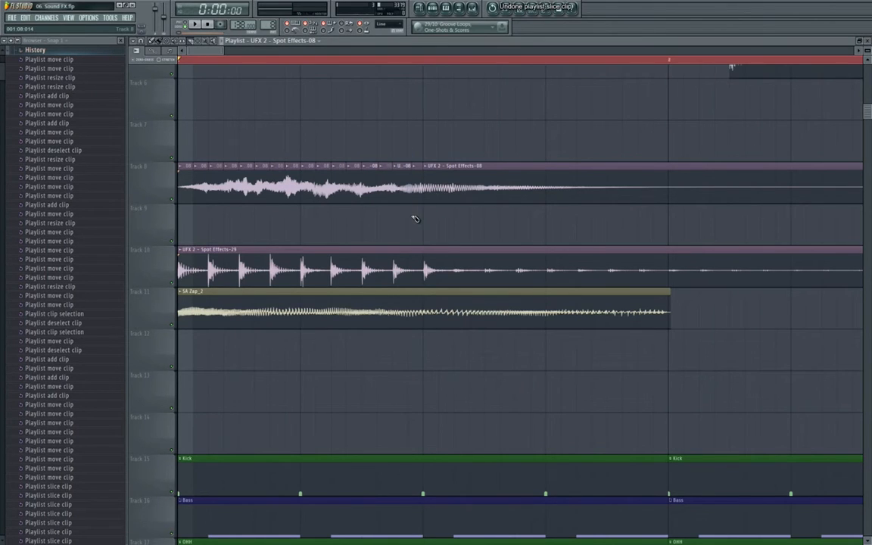
- Mute seven alternating slices plus the clip's tail, then play back the stutter
{"action": "left_click", "coordinate": [201, 174]}
{"action": "left_click", "coordinate": [231, 172]}
{"action": "left_click", "coordinate": [262, 174]}
{"action": "left_click", "coordinate": [292, 177]}
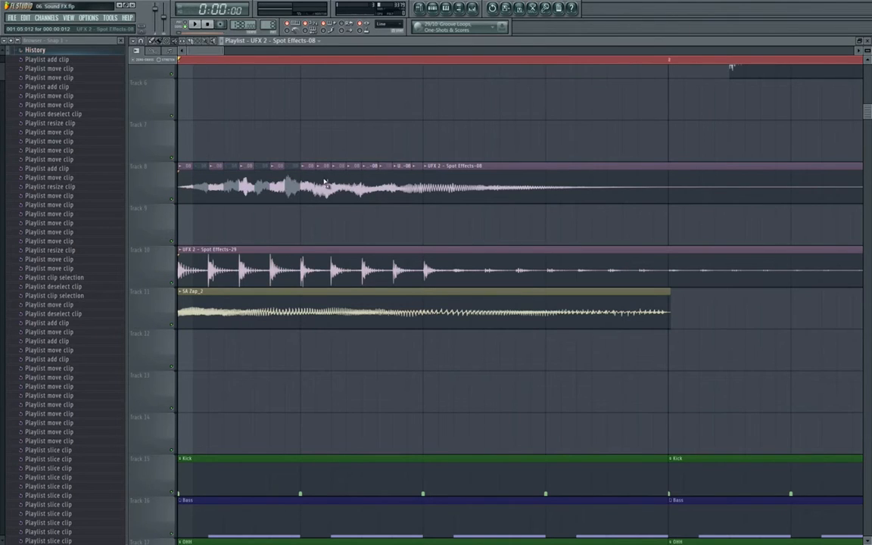
{"action": "left_click", "coordinate": [323, 182]}
{"action": "left_click", "coordinate": [353, 180]}
{"action": "left_click", "coordinate": [384, 181]}
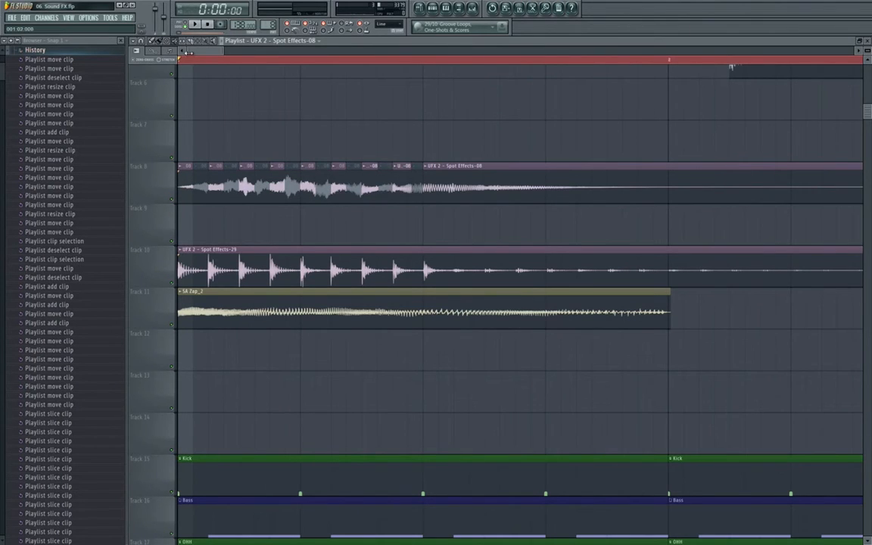
{"action": "left_click", "coordinate": [455, 189]}
{"action": "key", "text": "space"}
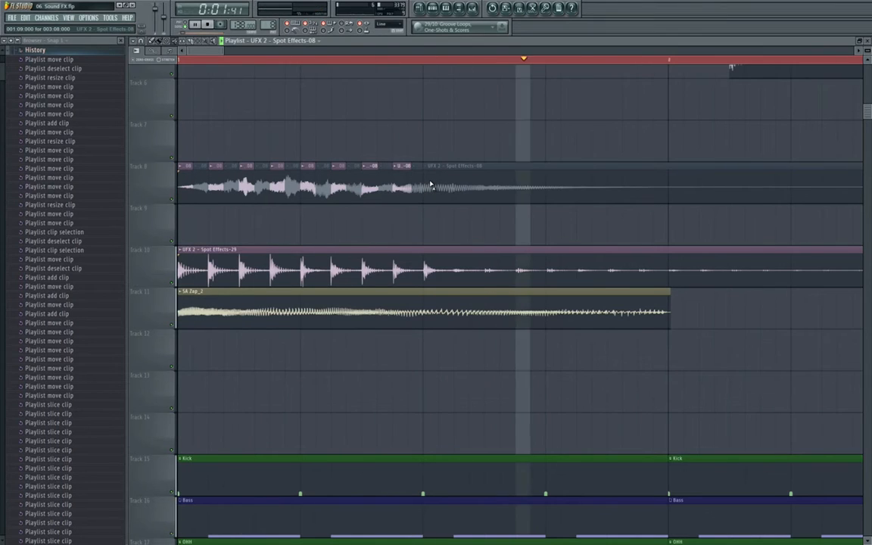
{"action": "key", "text": "space"}
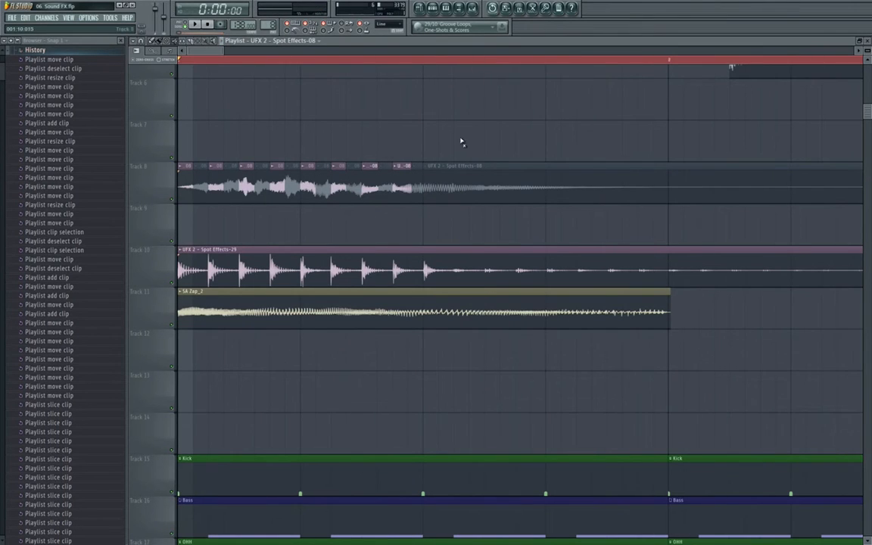
{"action": "scroll", "coordinate": [365, 169], "scroll_direction": "down", "scroll_amount": 5}
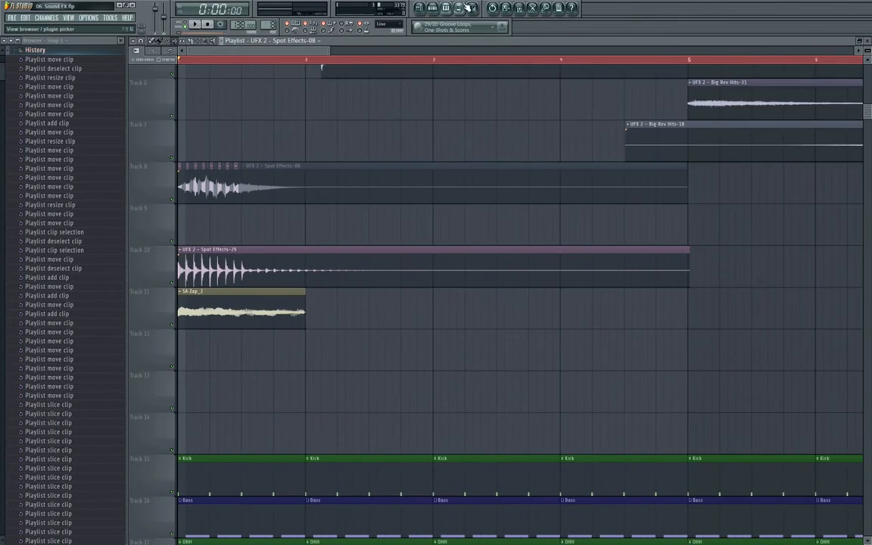
- Load Fruity Parametric EQ 2 into the FX insert's first slot and shape a low cut
{"action": "left_click", "coordinate": [470, 8]}
{"action": "left_click", "coordinate": [254, 289]}
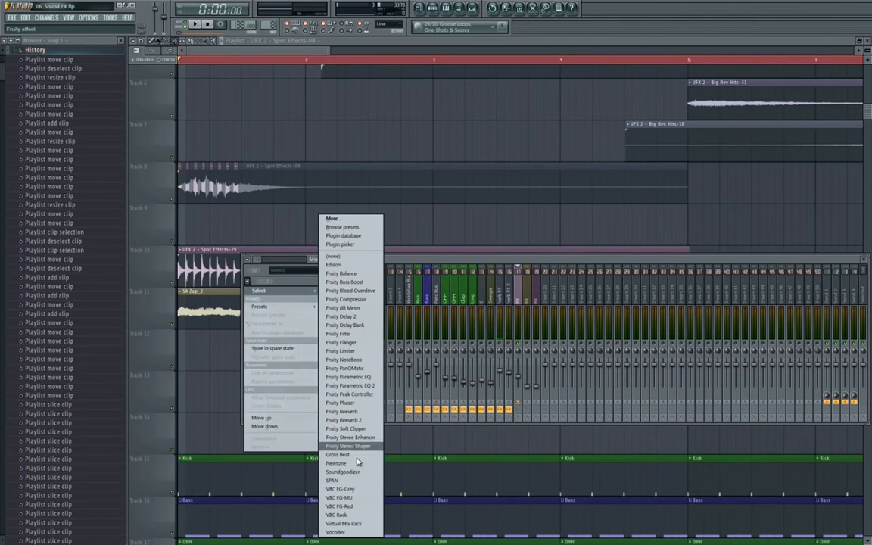
{"action": "left_click", "coordinate": [354, 393]}
{"action": "left_click_drag", "start_coordinate": [181, 173], "coordinate": [220, 213]}
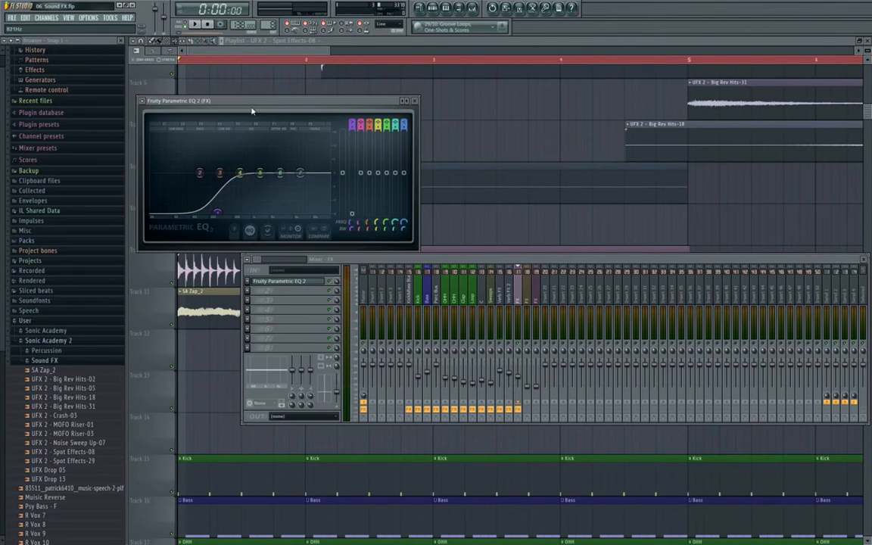
{"action": "left_click_drag", "start_coordinate": [252, 102], "coordinate": [425, 129]}
{"action": "left_click_drag", "start_coordinate": [392, 241], "coordinate": [394, 243]}
{"action": "key", "text": "space"}
{"action": "key", "text": "space"}
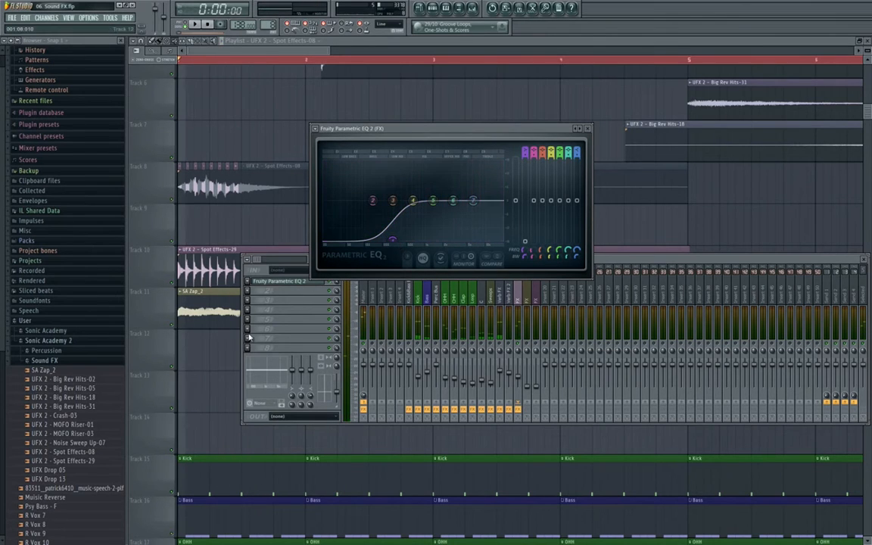
{"action": "left_click", "coordinate": [258, 320]}
- Load Fruity Delay 2 into slot 2 and Fruity Reeverb into slot 3
{"action": "left_click", "coordinate": [248, 292]}
{"action": "mouse_move", "coordinate": [278, 301]}
{"action": "left_click", "coordinate": [358, 318]}
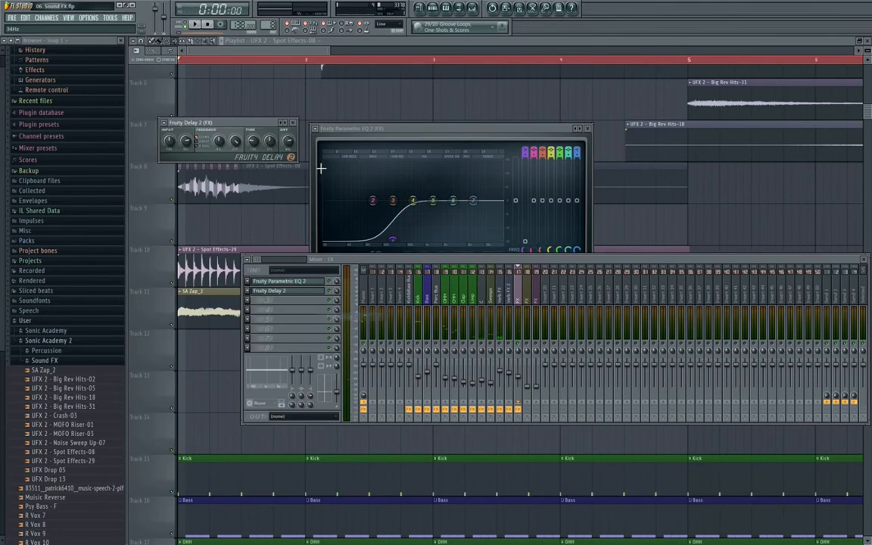
{"action": "left_click_drag", "start_coordinate": [217, 123], "coordinate": [404, 189]}
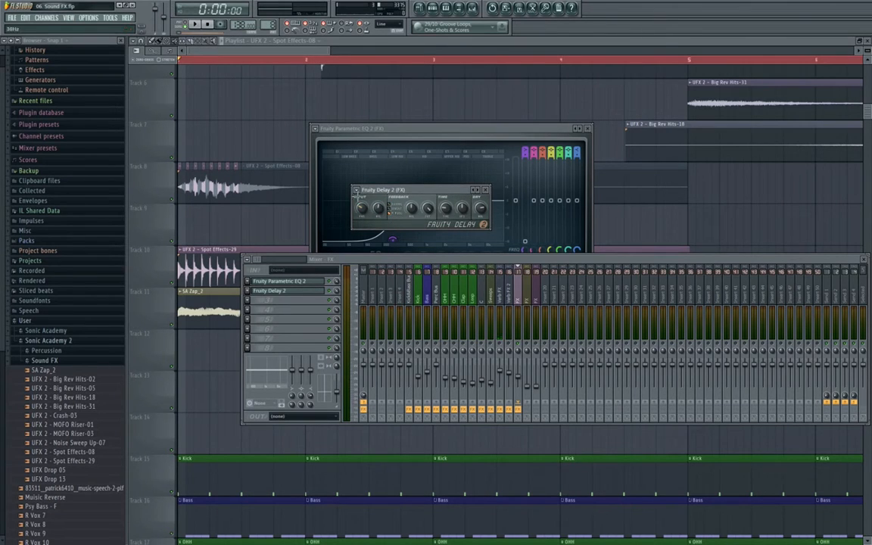
{"action": "key", "text": "space"}
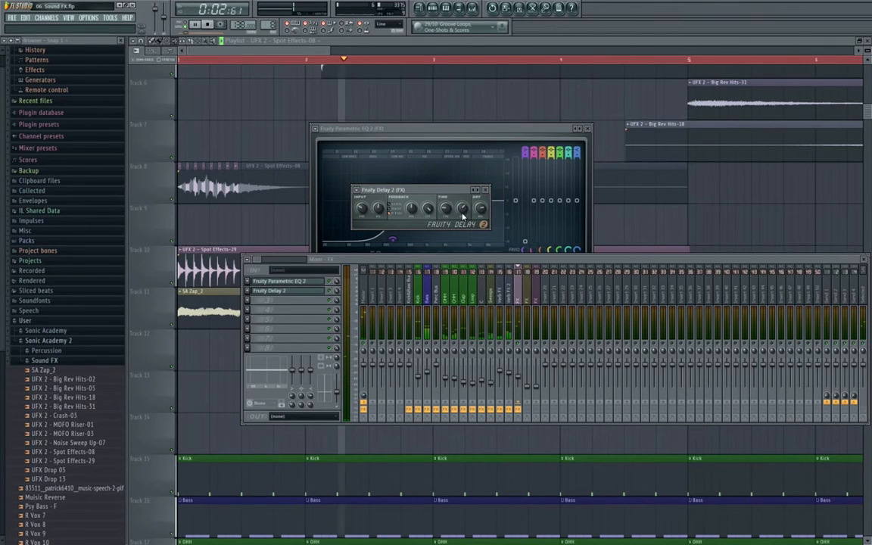
{"action": "key", "text": "space"}
{"action": "left_click", "coordinate": [247, 300]}
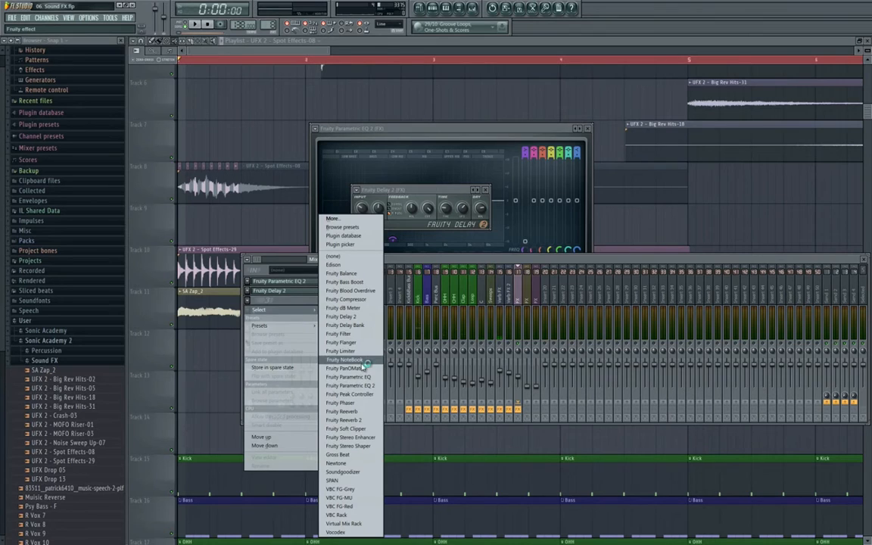
{"action": "left_click", "coordinate": [361, 410]}
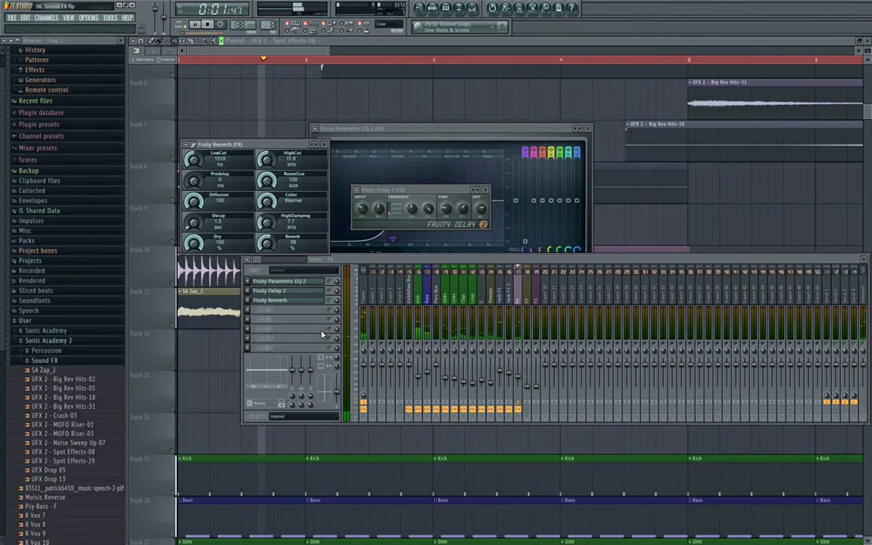
- Stop playback and load Gross Beat into the FX insert's fourth slot
{"action": "key", "text": "space"}
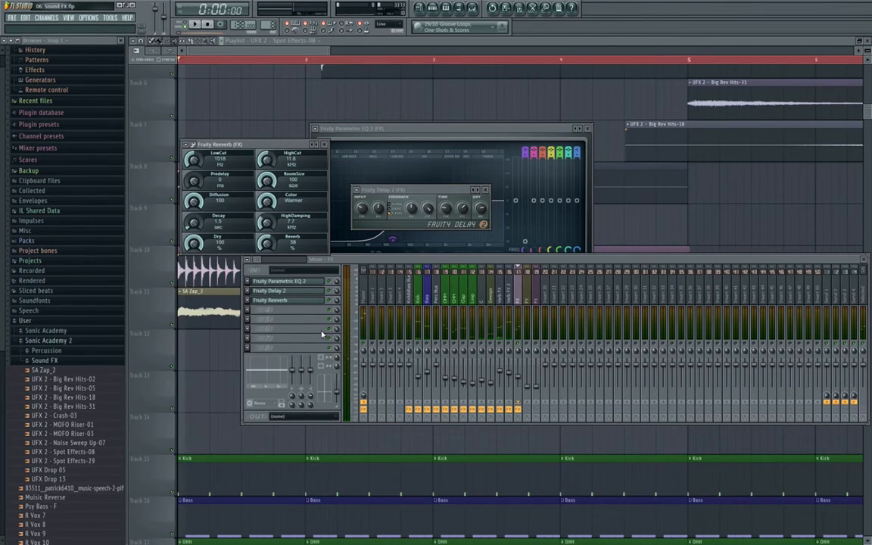
{"action": "left_click", "coordinate": [258, 349]}
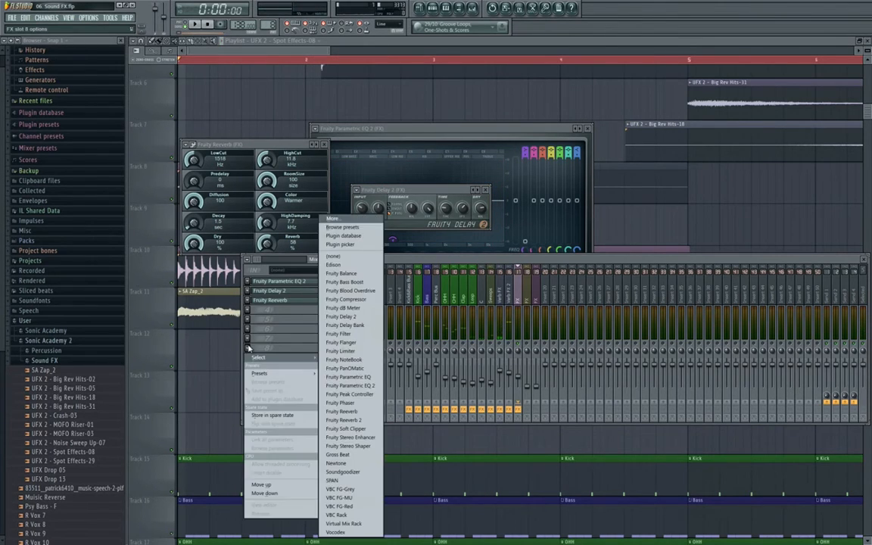
{"action": "left_click", "coordinate": [337, 454]}
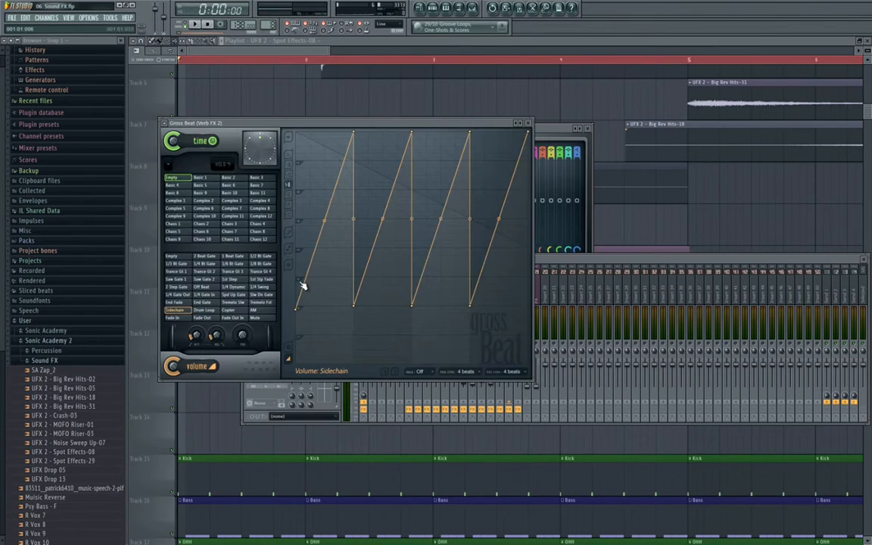
{"action": "left_click", "coordinate": [165, 123]}
{"action": "left_click_drag", "start_coordinate": [180, 165], "coordinate": [521, 301]}
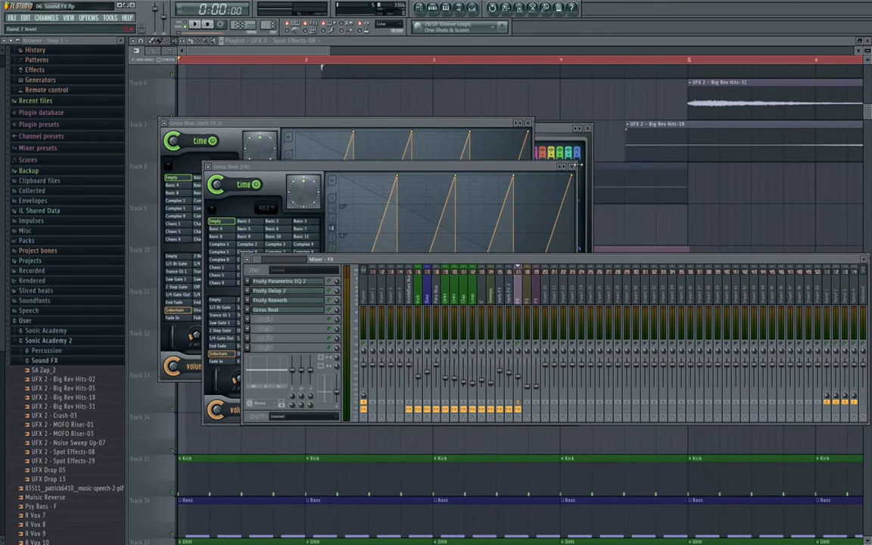
- Close the Gross Beat, EQ, Delay and Reeverb windows, play the chain, and hide the mixer
{"action": "left_click", "coordinate": [572, 166]}
{"action": "left_click", "coordinate": [528, 123]}
{"action": "left_click", "coordinate": [587, 128]}
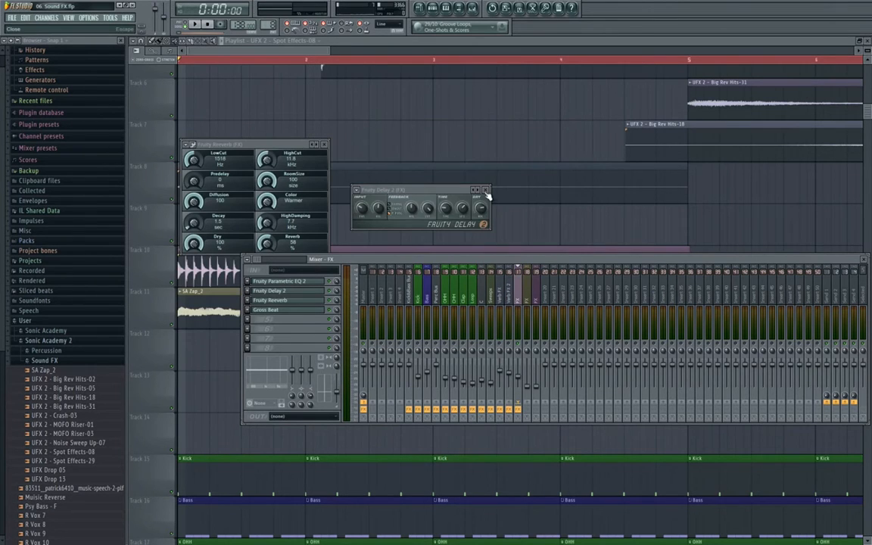
{"action": "left_click", "coordinate": [486, 191]}
{"action": "left_click", "coordinate": [324, 143]}
{"action": "key", "text": "space"}
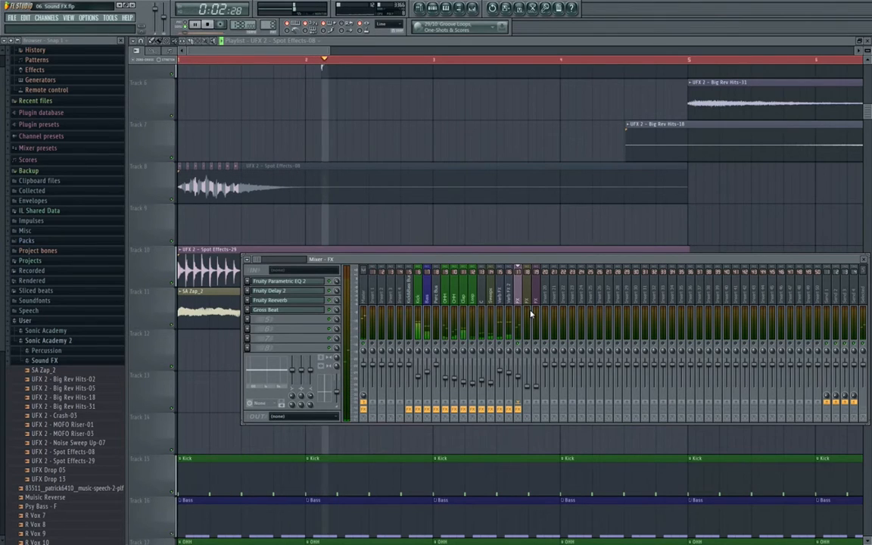
{"action": "key", "text": "space"}
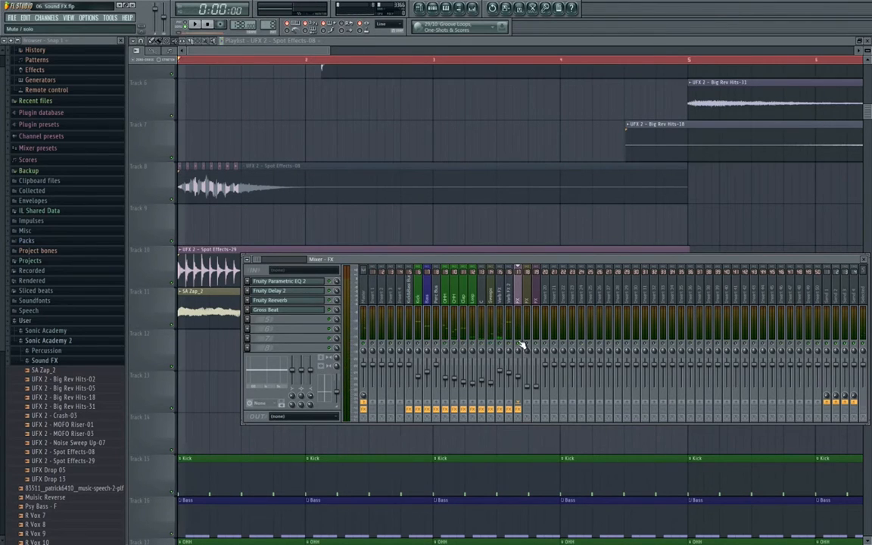
{"action": "key", "text": "space"}
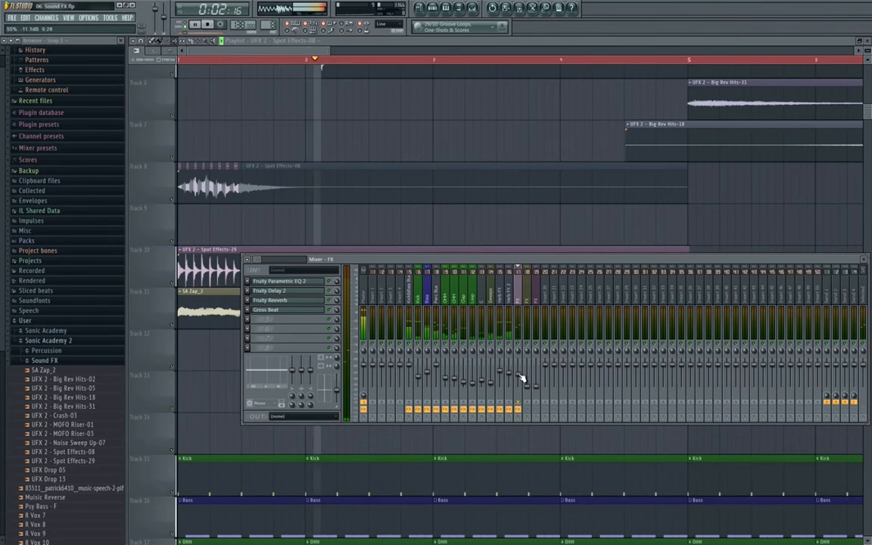
{"action": "key", "text": "F9"}
{"action": "scroll", "coordinate": [487, 230], "scroll_direction": "down", "scroll_amount": 4}
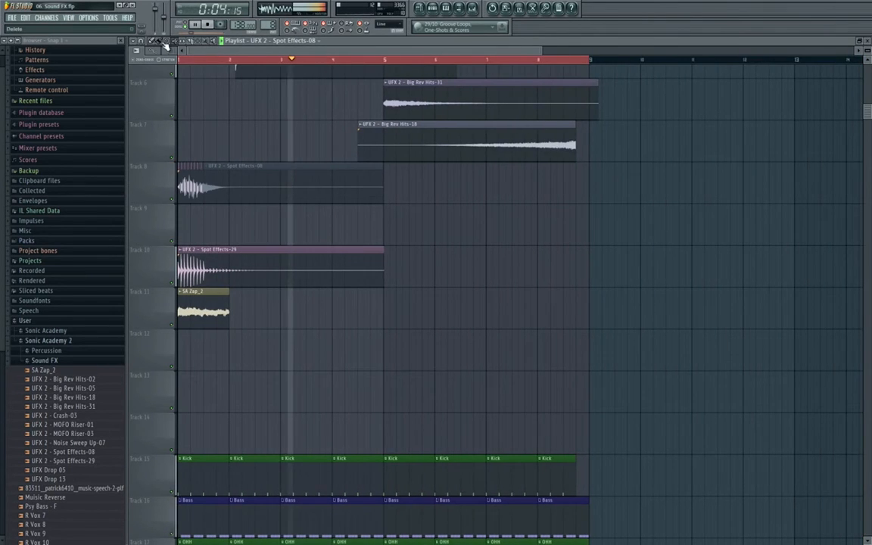
- Play the song, zoom into the first bars, and shift SA Zap_2 later on Track 11
{"action": "scroll", "coordinate": [161, 75], "scroll_direction": "up", "scroll_amount": 2}
{"action": "key", "text": "space"}
{"action": "key", "text": "space"}
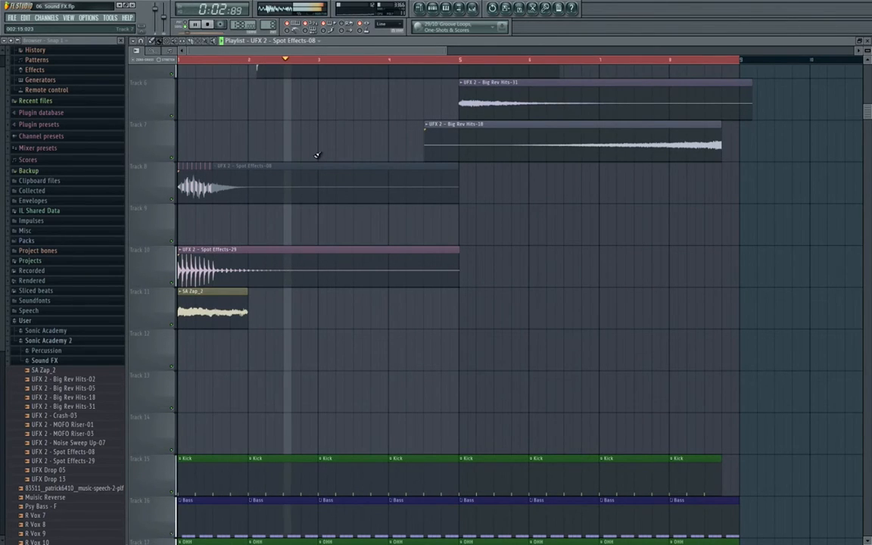
{"action": "key", "text": "space"}
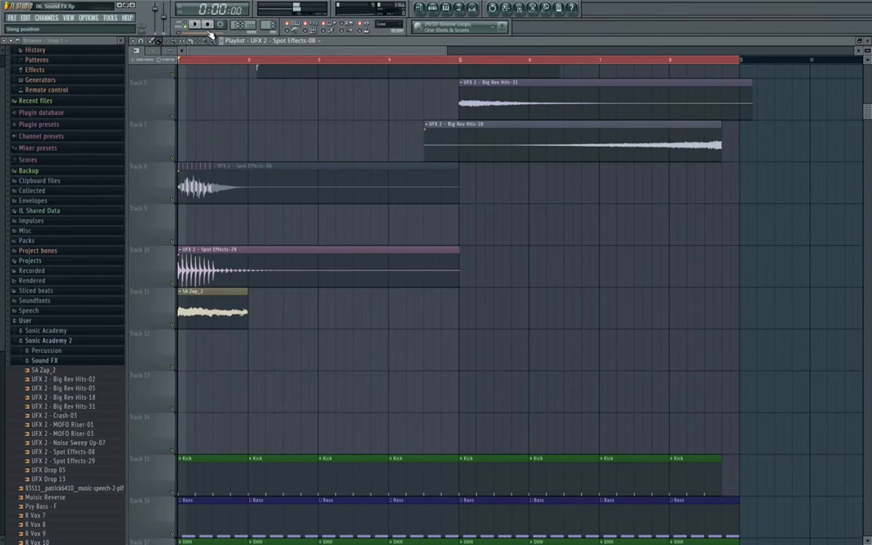
{"action": "key", "text": "Page_Up"}
{"action": "key", "text": "Page_Up"}
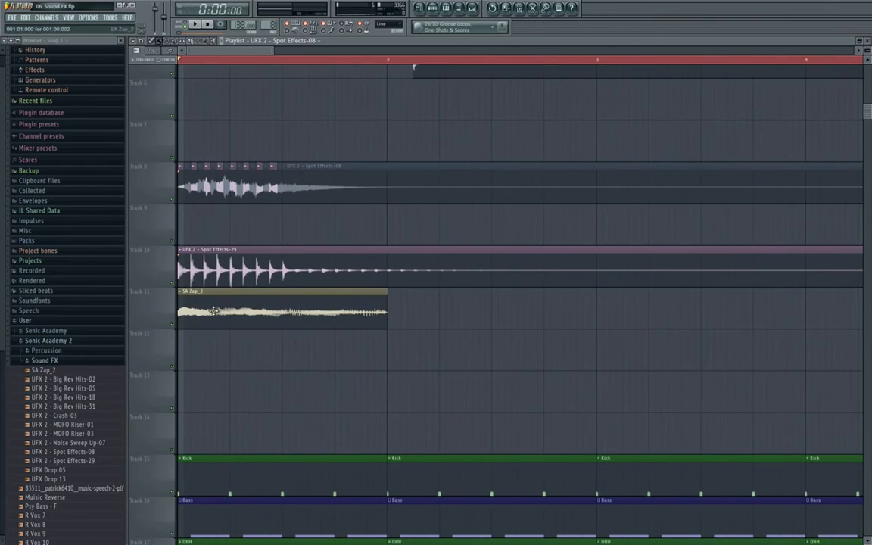
{"action": "left_click_drag", "start_coordinate": [214, 311], "coordinate": [355, 316]}
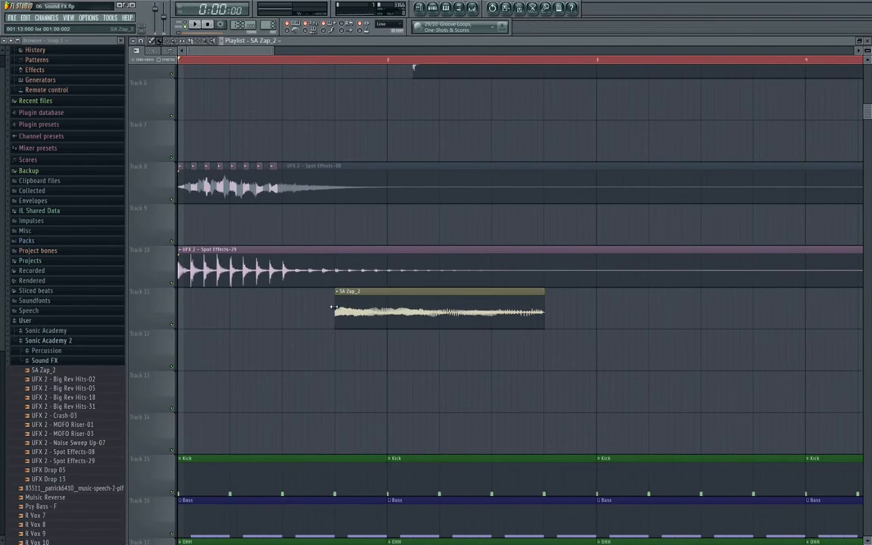
- Check the mixer with F9, then mute Track 10
{"action": "scroll", "coordinate": [333, 307], "scroll_direction": "up", "scroll_amount": 3}
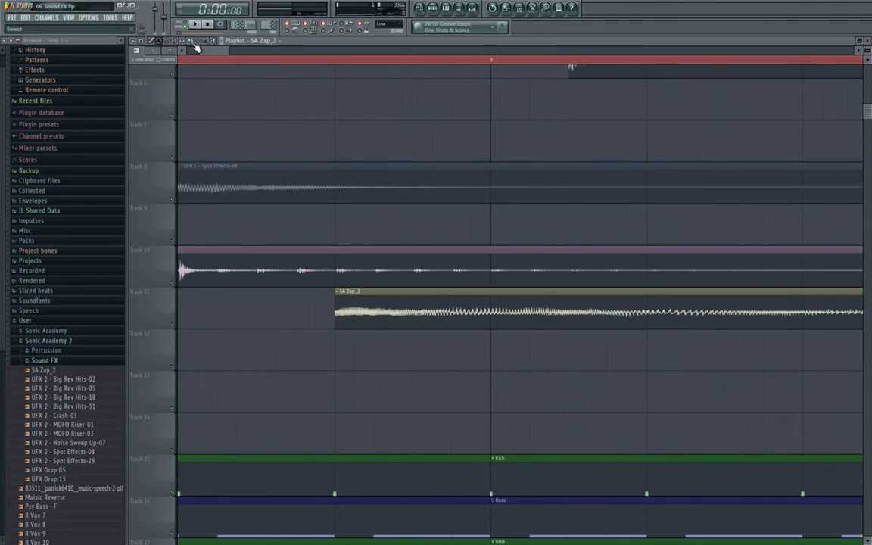
{"action": "key", "text": "F9"}
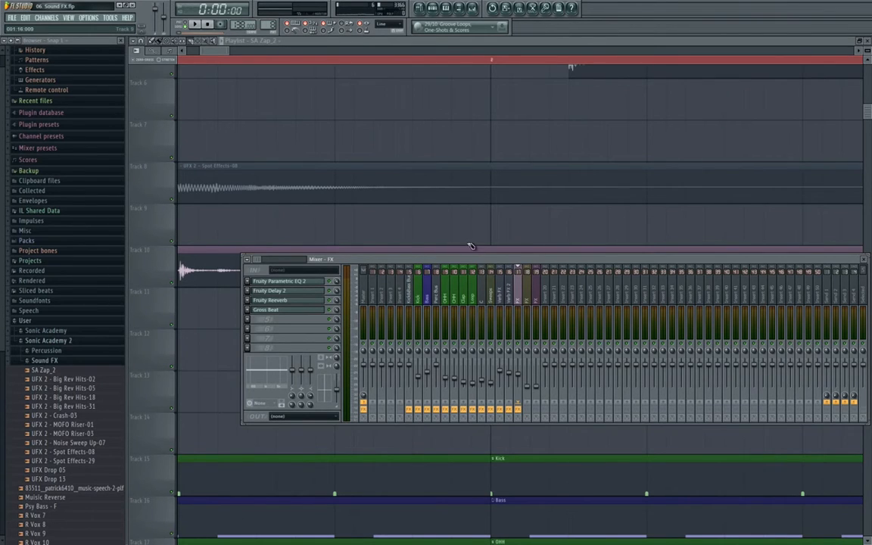
{"action": "key", "text": "F9"}
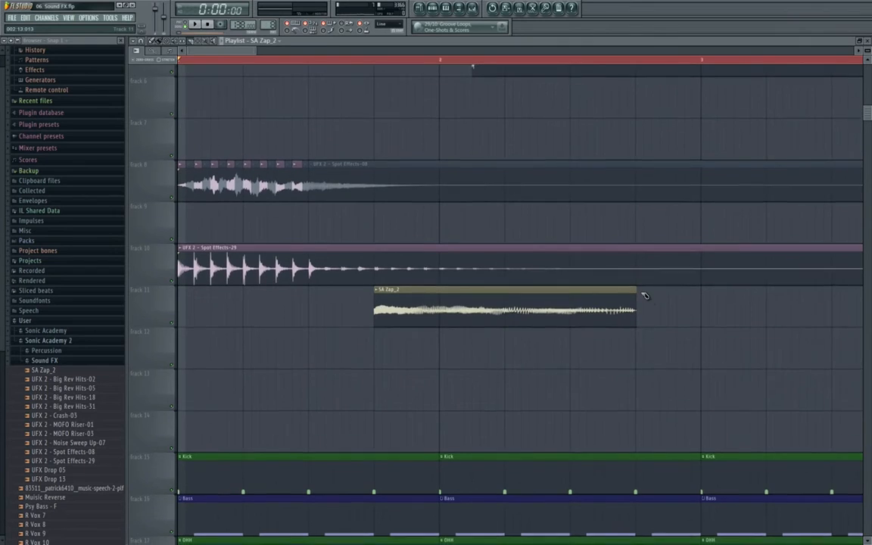
{"action": "left_click", "coordinate": [173, 278]}
{"action": "scroll", "coordinate": [267, 194], "scroll_direction": "down", "scroll_amount": 3}
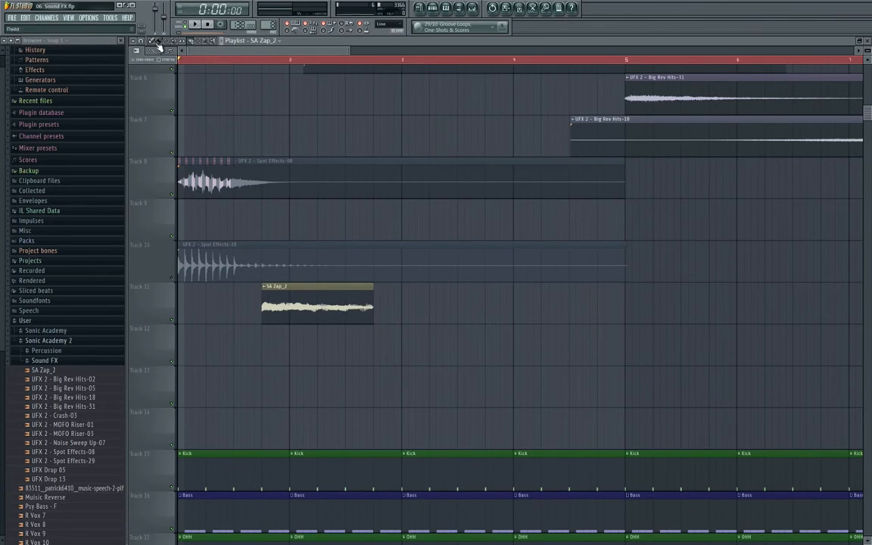
- Select bars 1.75–2.75, check mixer insert 18's effects, play the range, and return to bar 1
{"action": "left_click", "coordinate": [158, 42]}
{"action": "left_click_drag", "start_coordinate": [270, 63], "coordinate": [366, 68]}
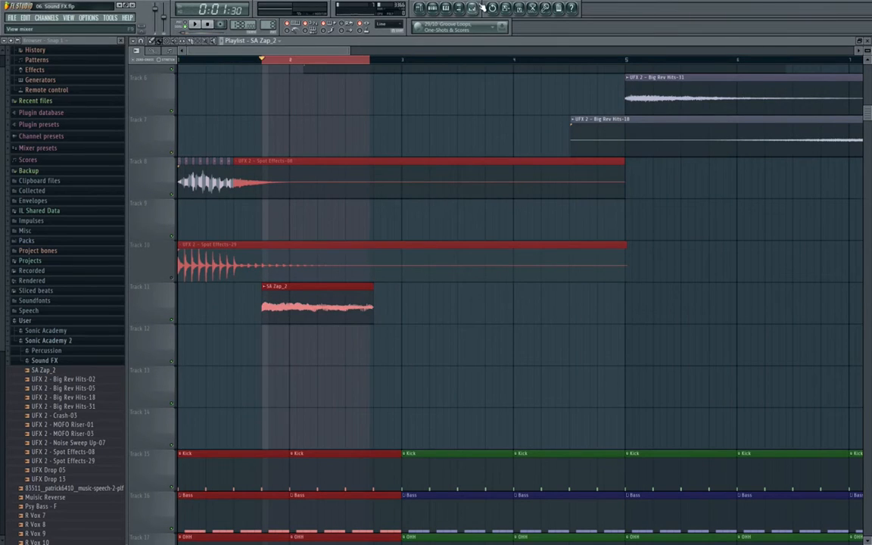
{"action": "left_click", "coordinate": [475, 8]}
{"action": "left_click", "coordinate": [530, 380]}
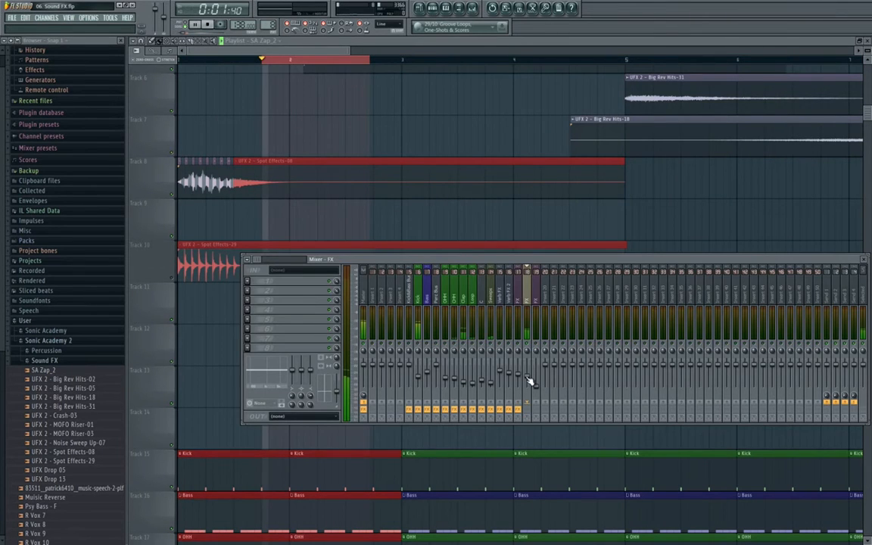
{"action": "key", "text": "space"}
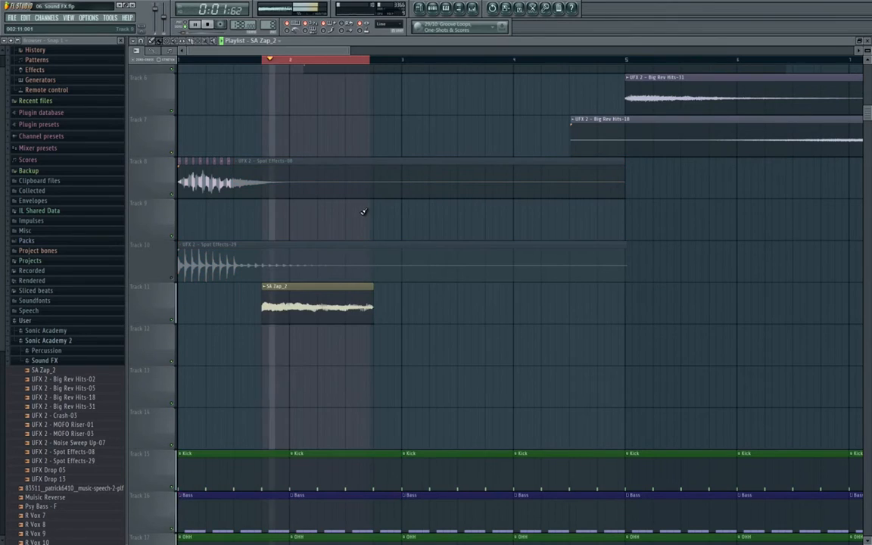
{"action": "scroll", "coordinate": [250, 258], "scroll_direction": "up", "scroll_amount": 5}
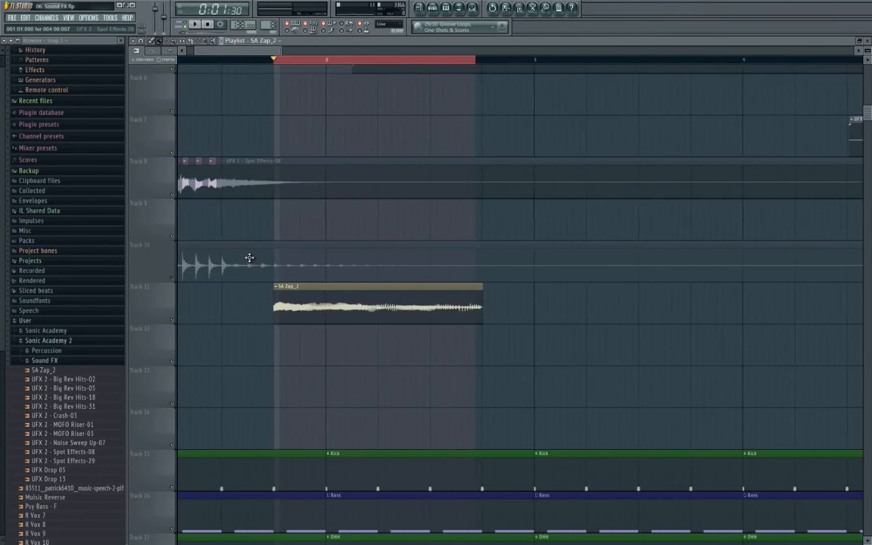
{"action": "left_click_drag", "start_coordinate": [250, 258], "coordinate": [623, 247]}
{"action": "scroll", "coordinate": [441, 259], "scroll_direction": "up", "scroll_amount": 2}
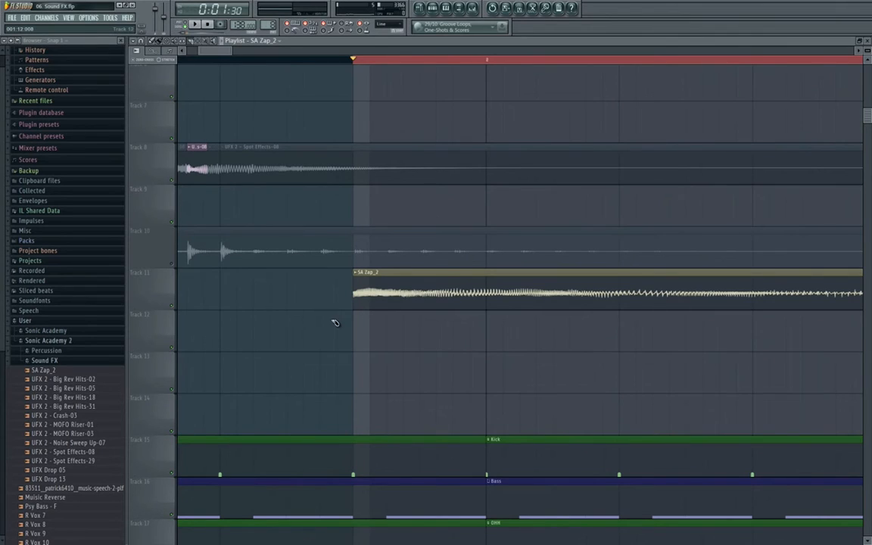
- Slice the start of the SA Zap_2 clip into several short pieces
{"action": "left_click_drag", "start_coordinate": [377, 291], "coordinate": [378, 283]}
{"action": "mouse_move", "coordinate": [389, 326]}
{"action": "left_mouse_down"}
{"action": "mouse_move", "coordinate": [395, 282]}
{"action": "mouse_move", "coordinate": [408, 281]}
{"action": "left_mouse_up"}
{"action": "mouse_move", "coordinate": [434, 313]}
{"action": "left_mouse_down"}
{"action": "mouse_move", "coordinate": [435, 281]}
{"action": "mouse_move", "coordinate": [486, 281]}
{"action": "left_mouse_up"}
- Mute the SA Zap_2 tail and the 2nd, 4th and 6th slices, then audition the stutter
{"action": "left_click", "coordinate": [176, 42]}
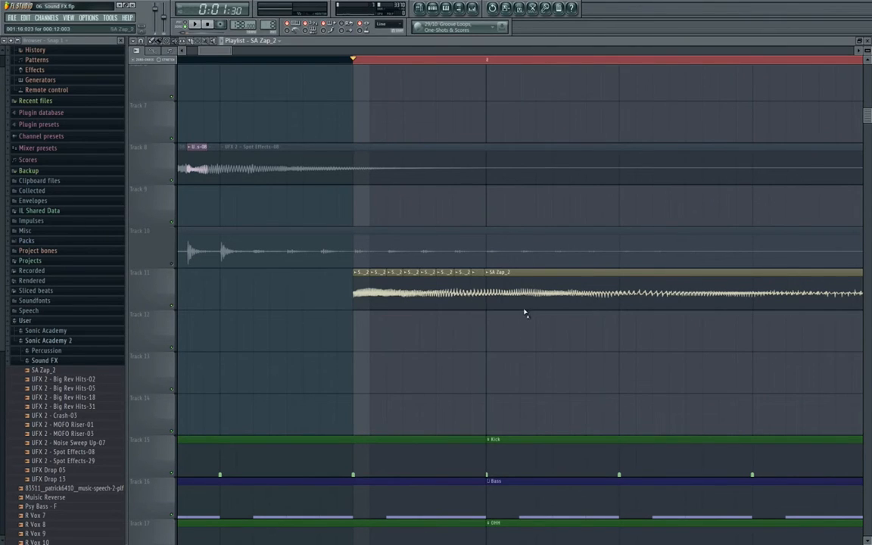
{"action": "left_click", "coordinate": [524, 300]}
{"action": "left_click", "coordinate": [376, 290]}
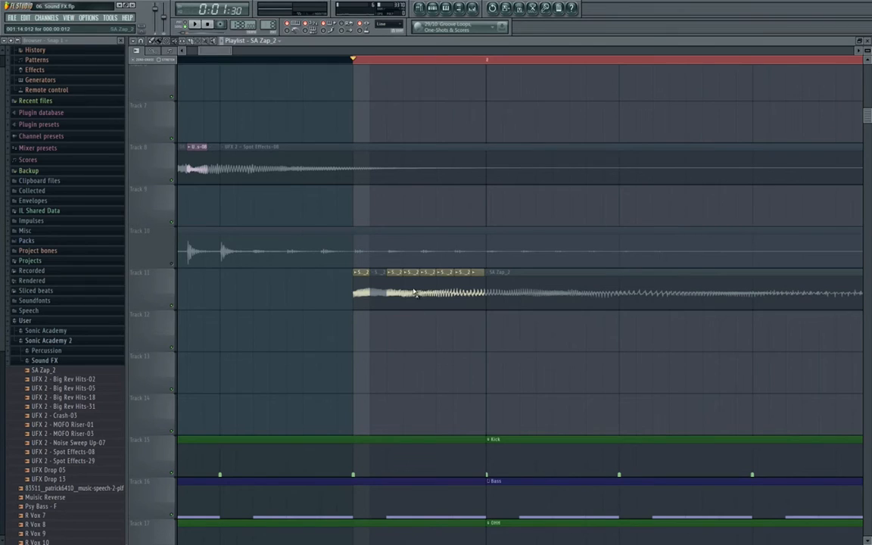
{"action": "left_click", "coordinate": [413, 292]}
{"action": "left_click", "coordinate": [442, 295]}
{"action": "key", "text": "space"}
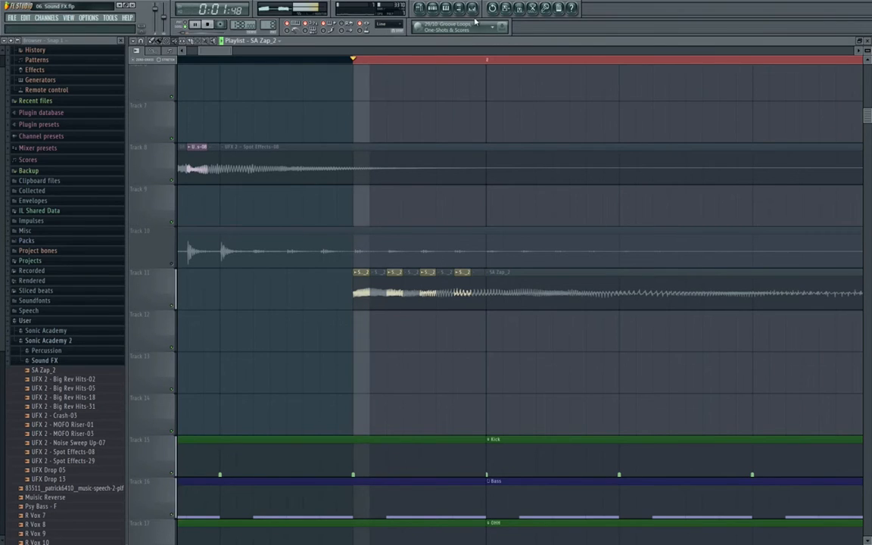
{"action": "key", "text": "F9"}
{"action": "key", "text": "space"}
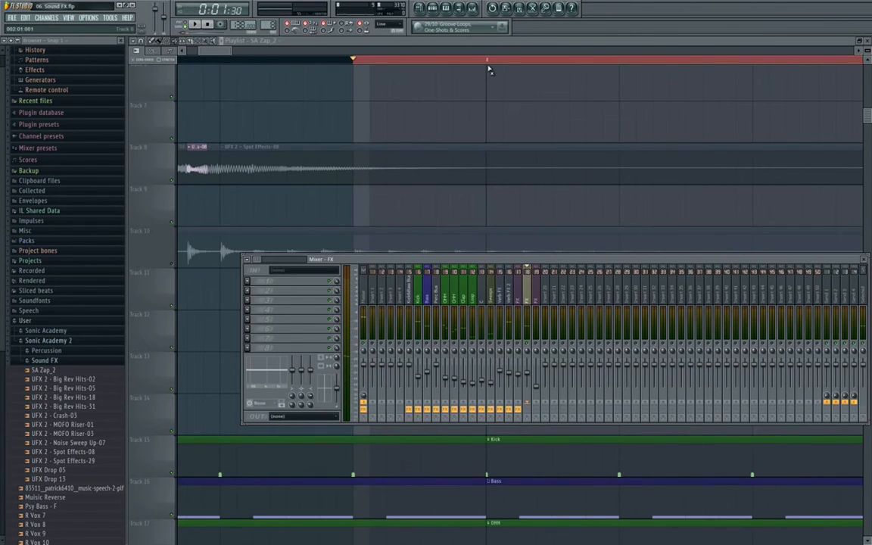
- Copy the FX insert's Parametric EQ 2, Delay 2, Reeverb and Gross Beat chain onto insert 18 and play it
{"action": "key", "text": "space"}
{"action": "key", "text": "F9"}
{"action": "key", "text": "space"}
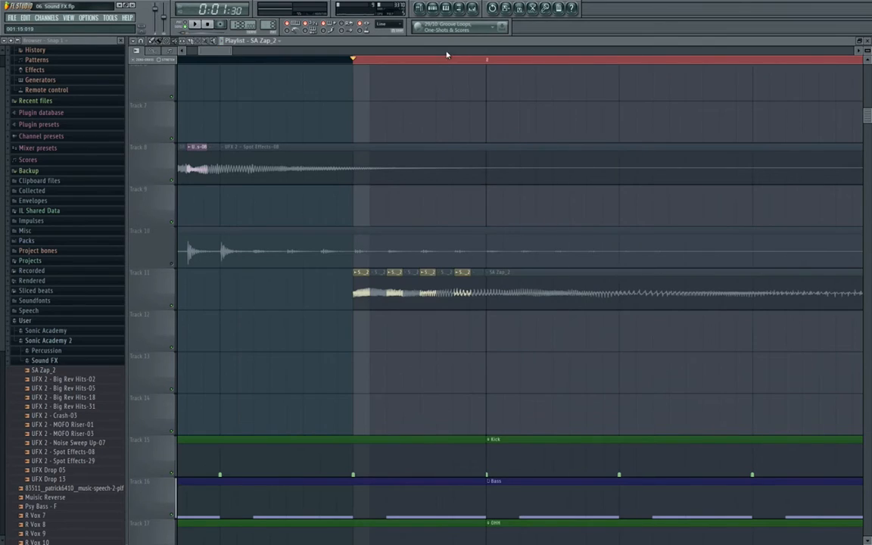
{"action": "left_click", "coordinate": [473, 9]}
{"action": "left_click", "coordinate": [521, 299]}
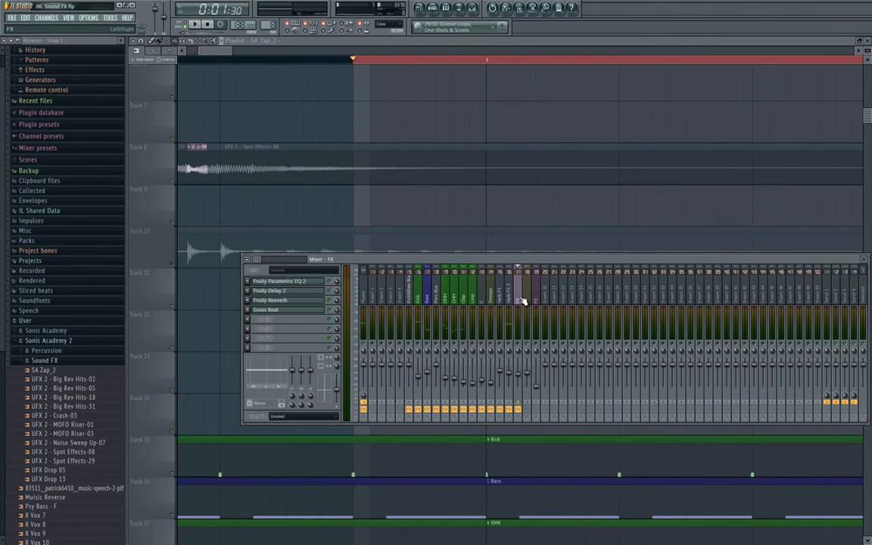
{"action": "right_click", "coordinate": [521, 298]}
{"action": "mouse_move", "coordinate": [552, 267]}
{"action": "left_click_drag", "start_coordinate": [628, 279], "coordinate": [530, 293]}
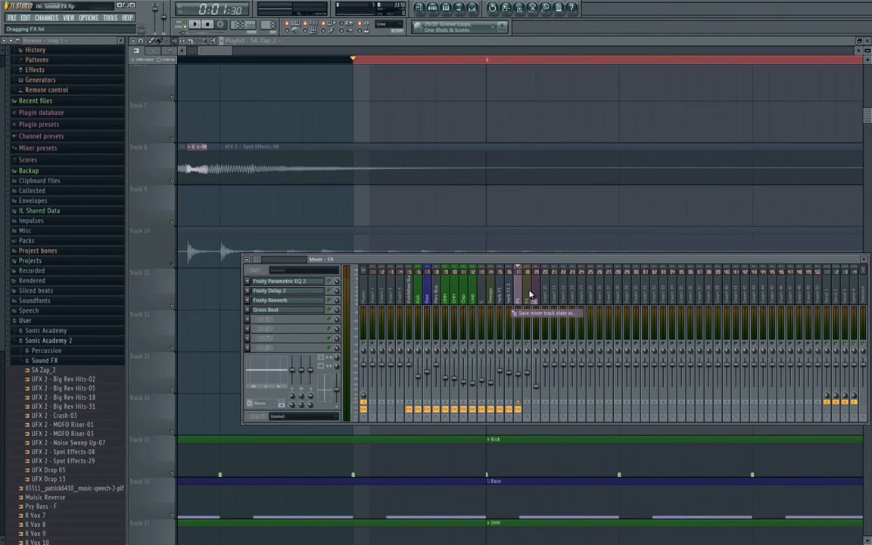
{"action": "left_click_drag", "start_coordinate": [529, 294], "coordinate": [527, 293]}
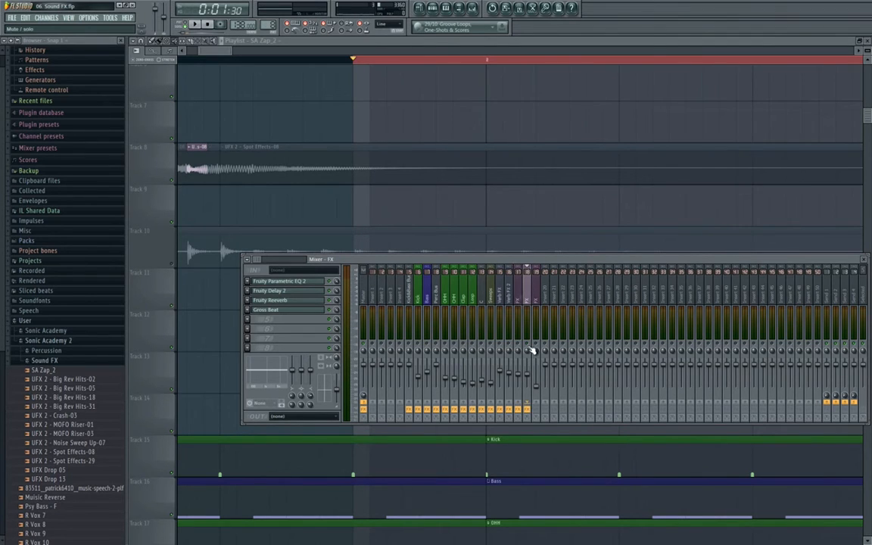
{"action": "key", "text": "space"}
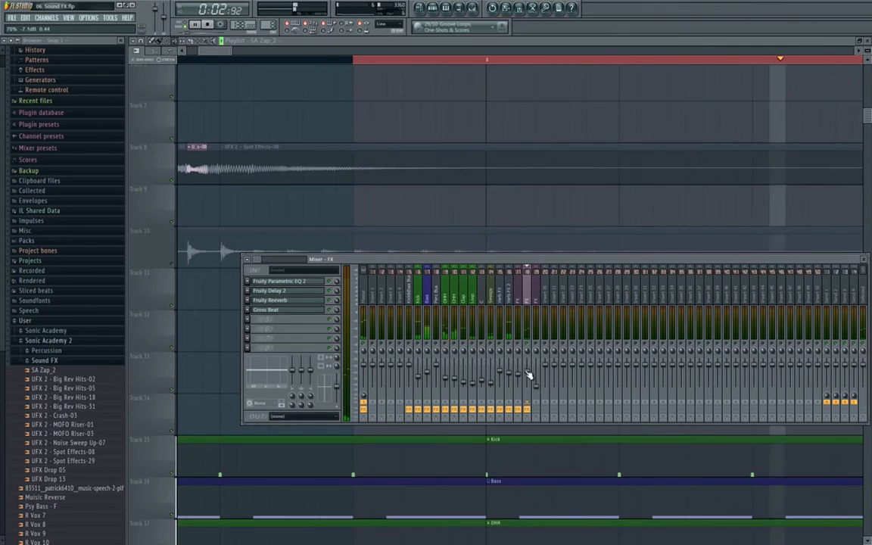
- Open Fruity Delay 2 on the zap's insert and audition it with the playlist in front
{"action": "key", "text": "space"}
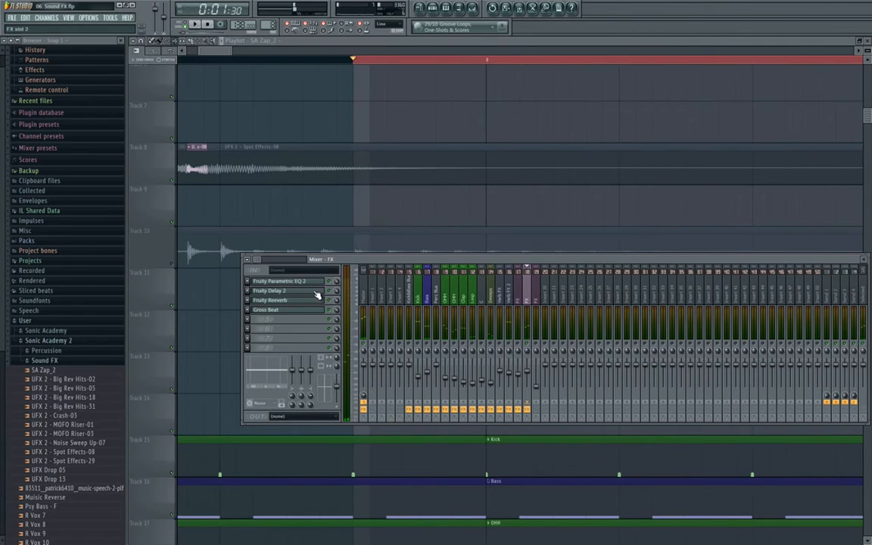
{"action": "left_click", "coordinate": [318, 292]}
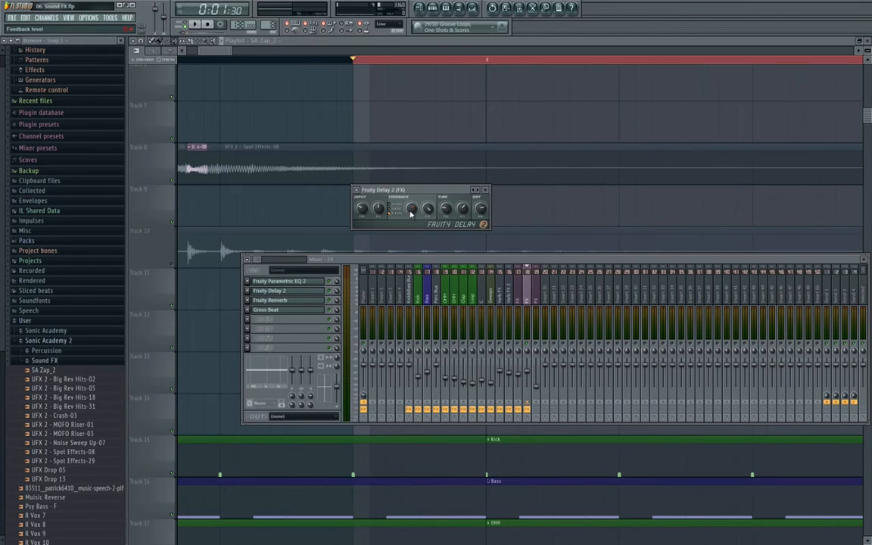
{"action": "key", "text": "space"}
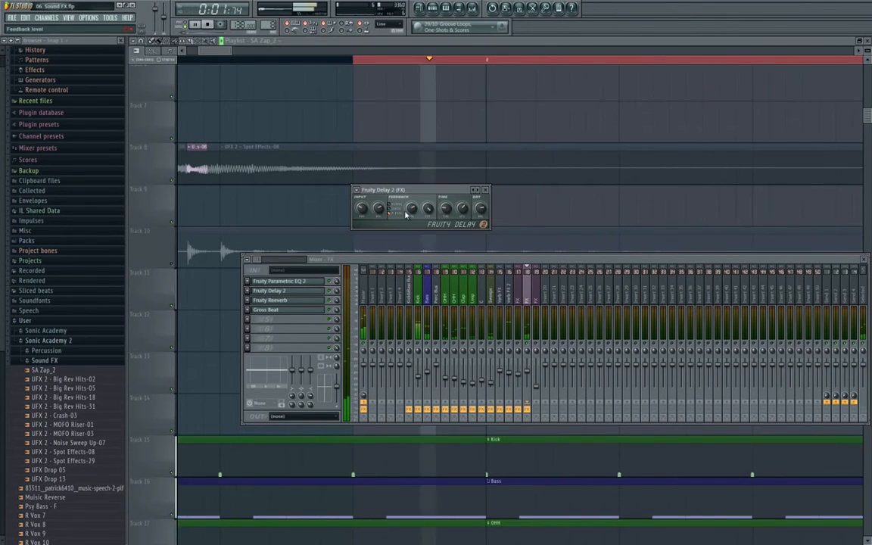
{"action": "left_click", "coordinate": [450, 62], "text": "ctrl"}
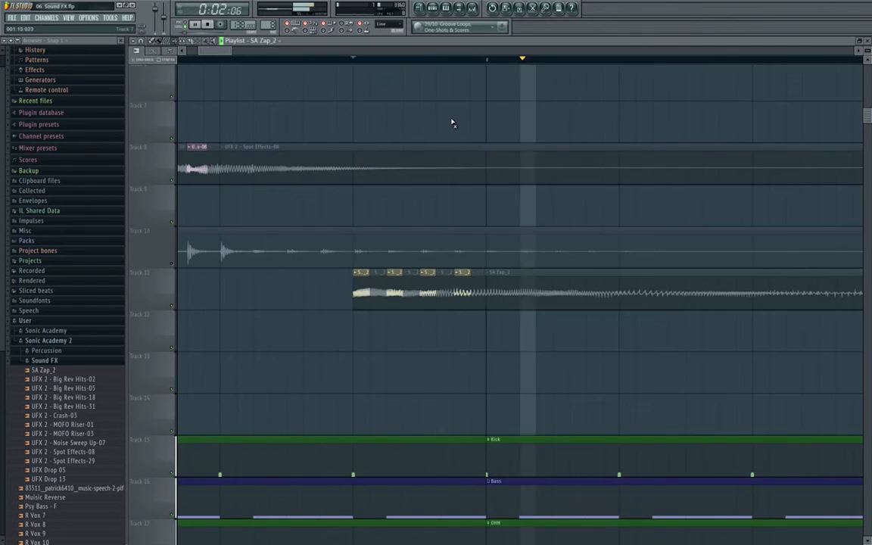
{"action": "scroll", "coordinate": [452, 121], "scroll_direction": "down", "scroll_amount": 5}
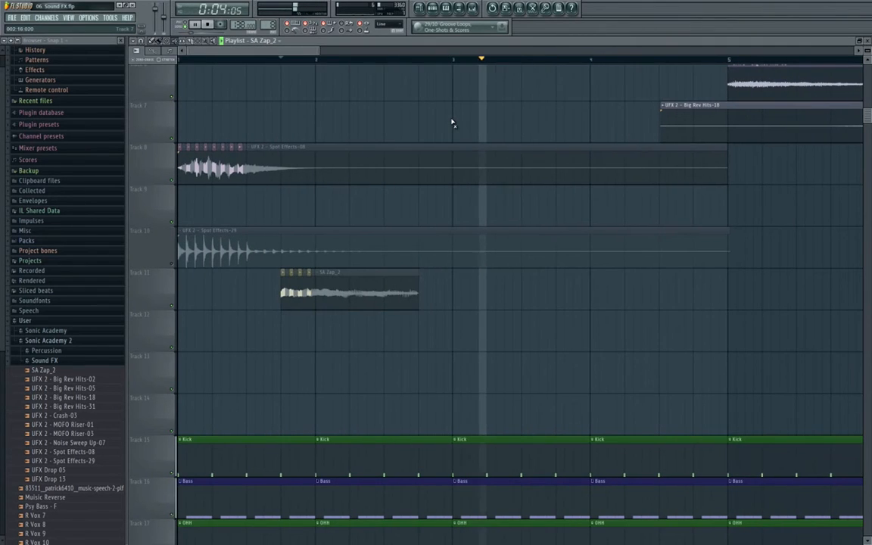
{"action": "key", "text": "space"}
- Recheck the Fruity Delay 2 settings, play the song from the start, then return to the playlist
{"action": "key", "text": "F9"}
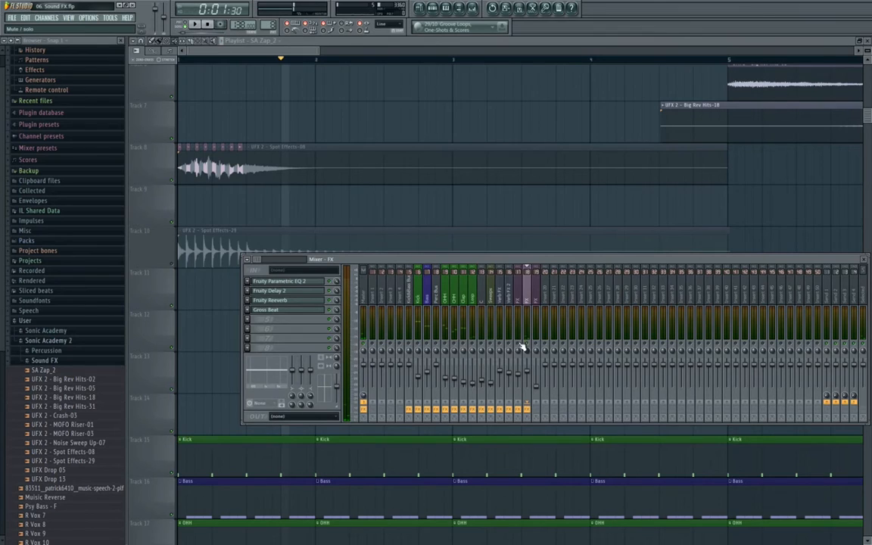
{"action": "left_click", "coordinate": [306, 296]}
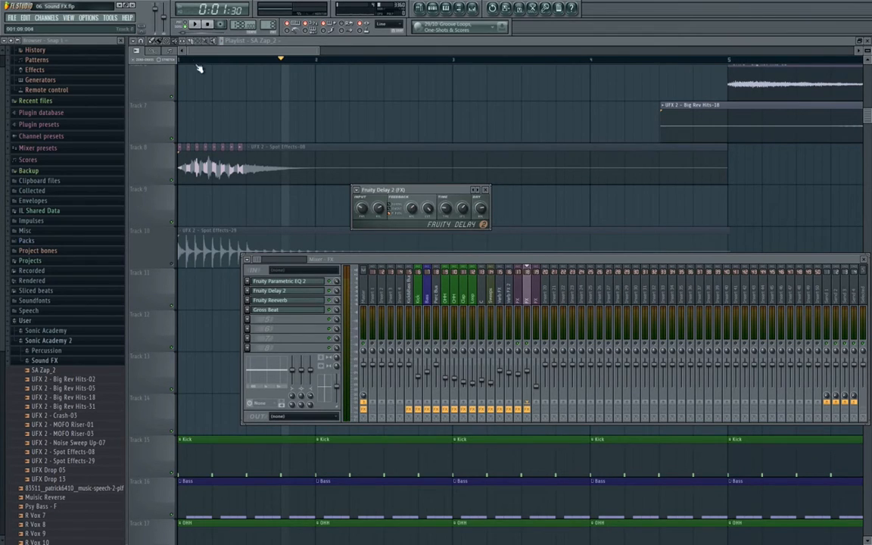
{"action": "left_click", "coordinate": [209, 25]}
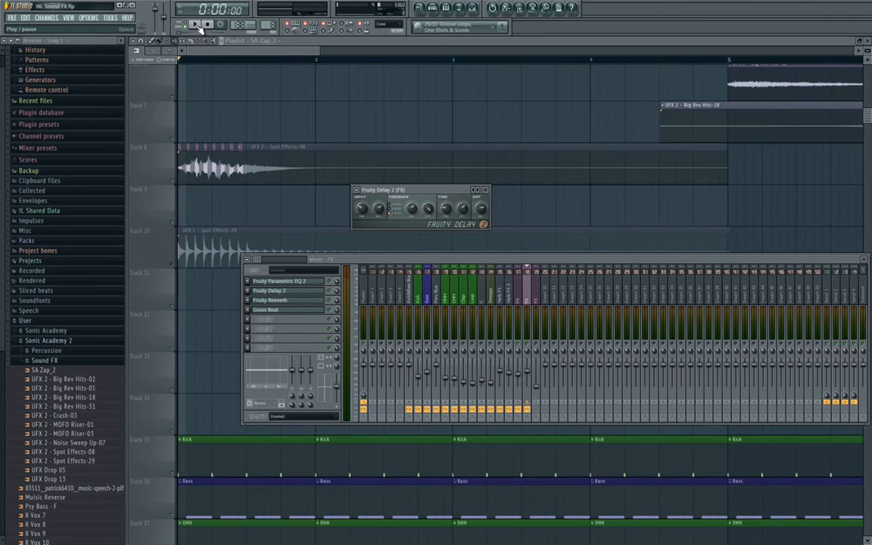
{"action": "left_click", "coordinate": [200, 26]}
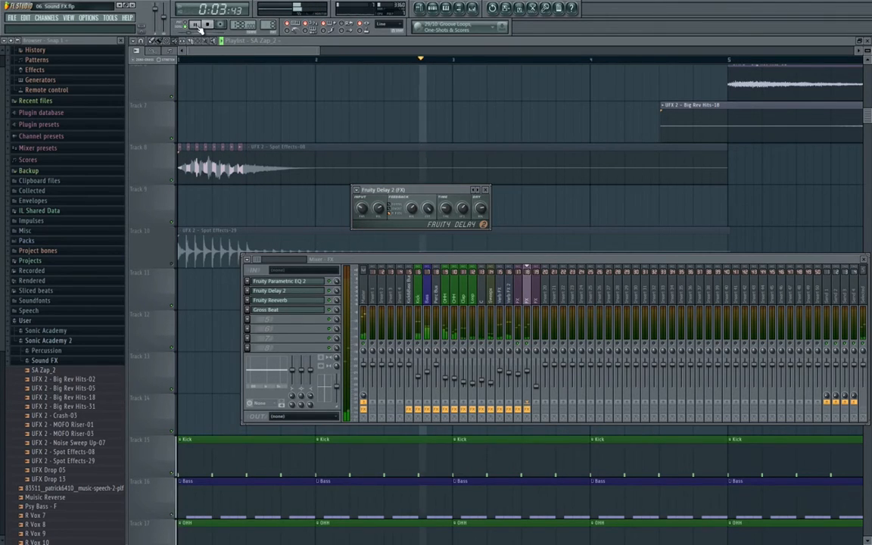
{"action": "left_click", "coordinate": [208, 25]}
{"action": "right_click", "coordinate": [299, 96]}
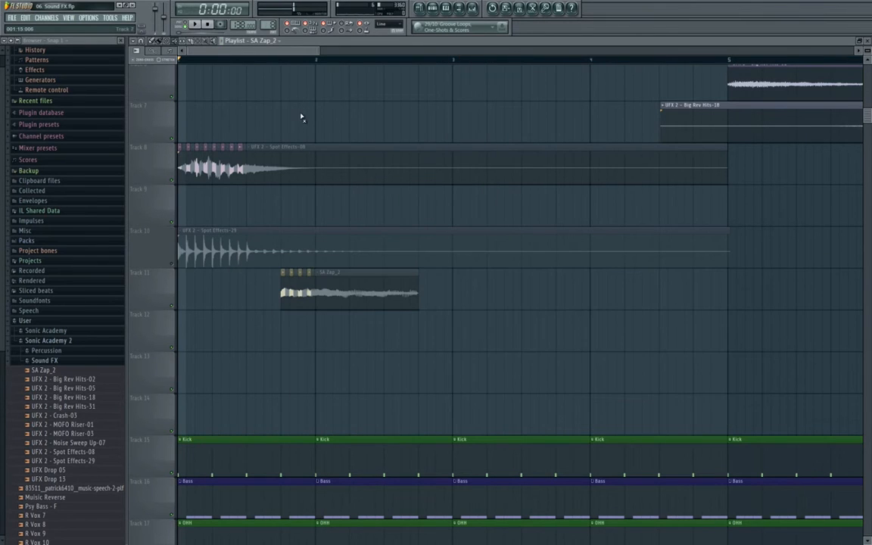
- Audition the arrangement with the mixer open, then close the mixer and stop playback
{"action": "scroll", "coordinate": [294, 115], "scroll_direction": "down", "scroll_amount": 4}
{"action": "key", "text": "F9"}
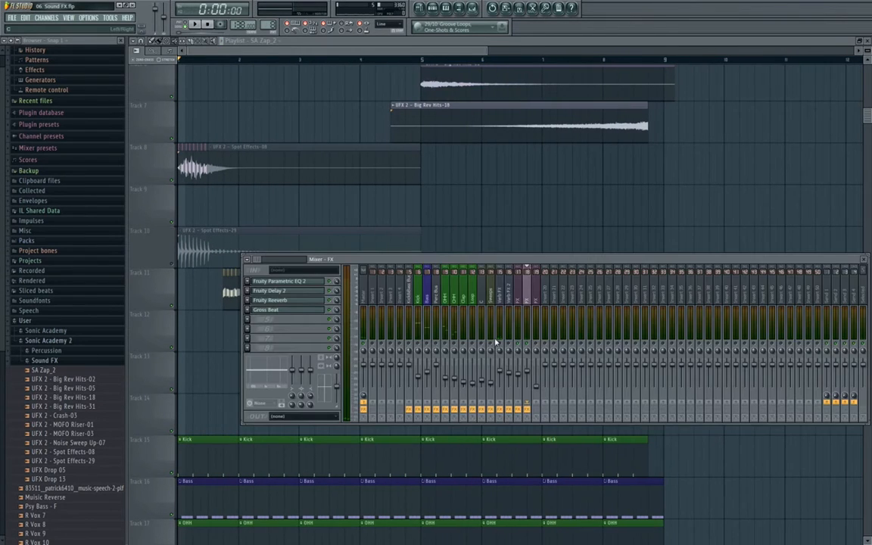
{"action": "key", "text": "space"}
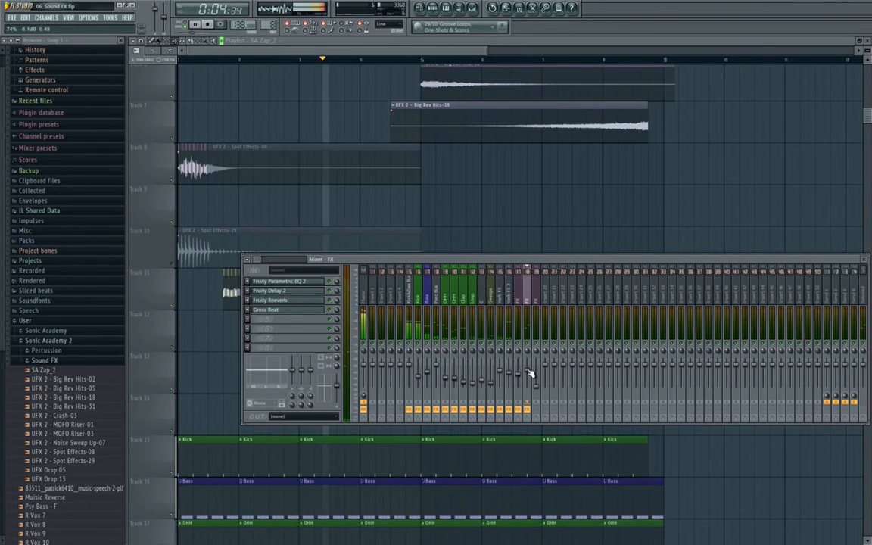
{"action": "key", "text": "F9"}
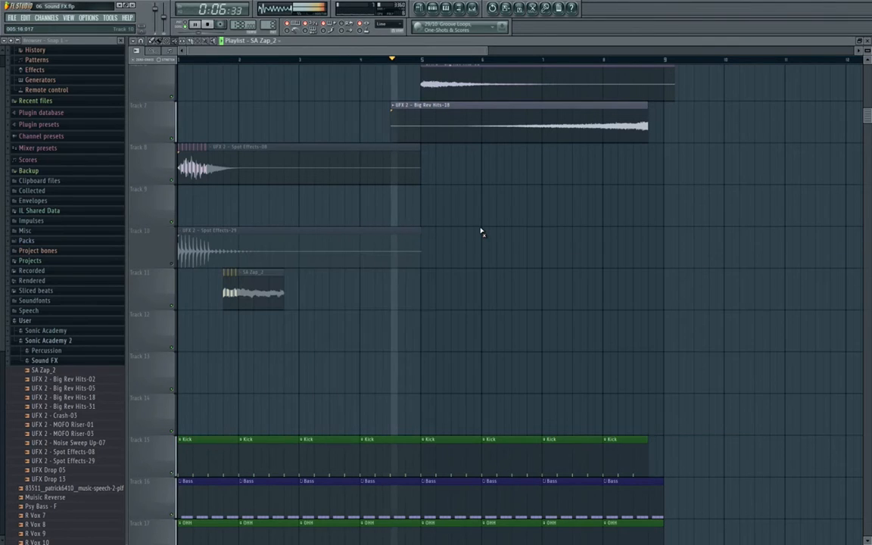
{"action": "key", "text": "space"}
{"action": "key", "text": "space"}
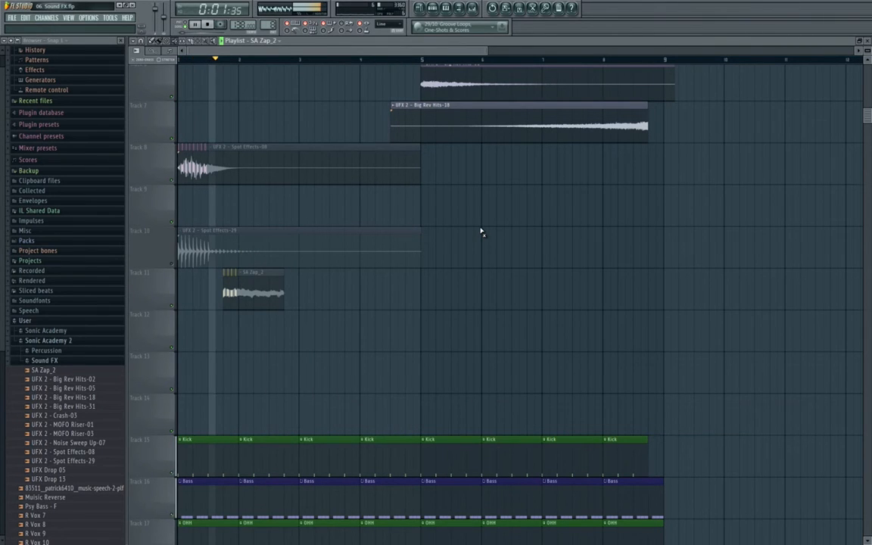
{"action": "key", "text": "space"}
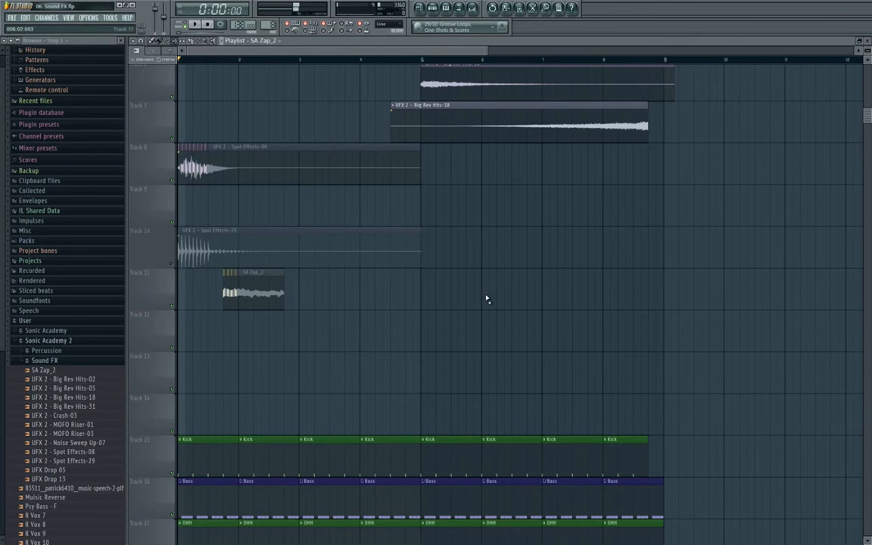
- Cut off the opening part of the SA Zap_2 clip on track 11 with the Slice tool
{"action": "scroll", "coordinate": [149, 208], "scroll_direction": "up", "scroll_amount": 3}
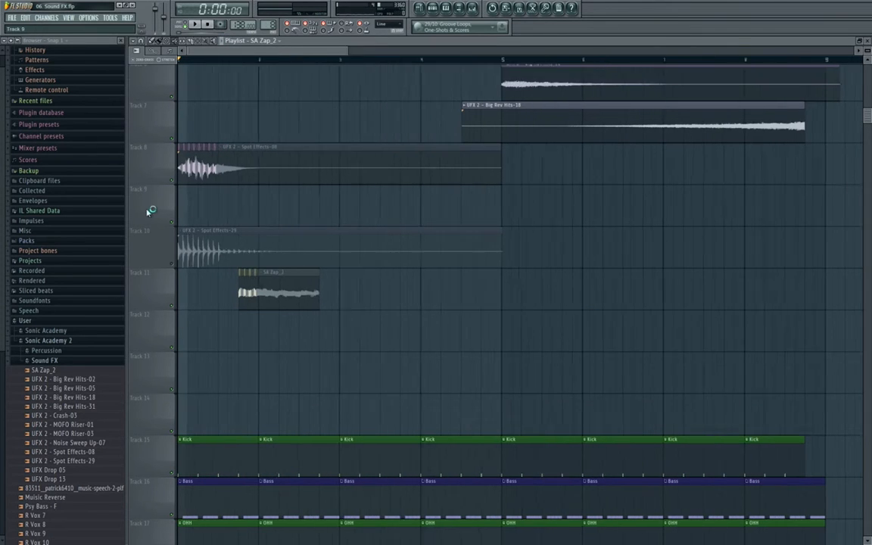
{"action": "left_click", "coordinate": [161, 41]}
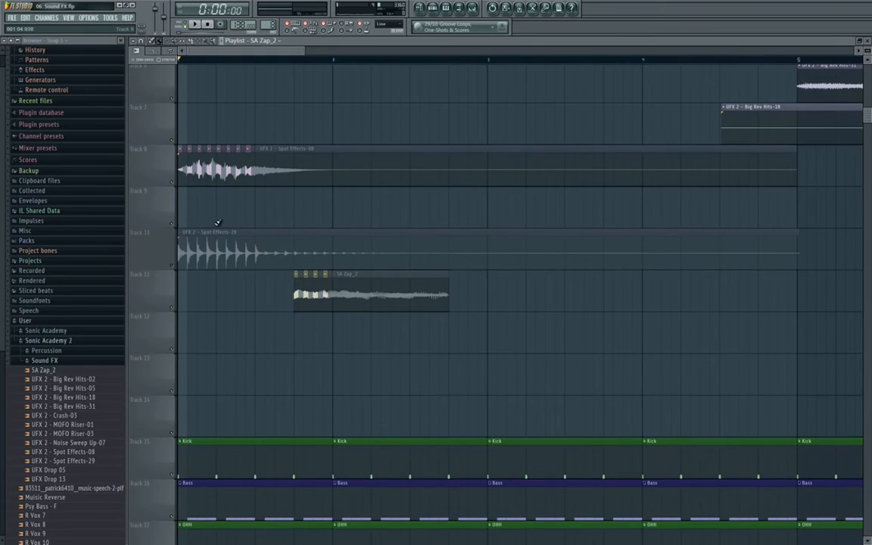
{"action": "scroll", "coordinate": [187, 224], "scroll_direction": "up", "scroll_amount": 1}
{"action": "left_click", "coordinate": [371, 292]}
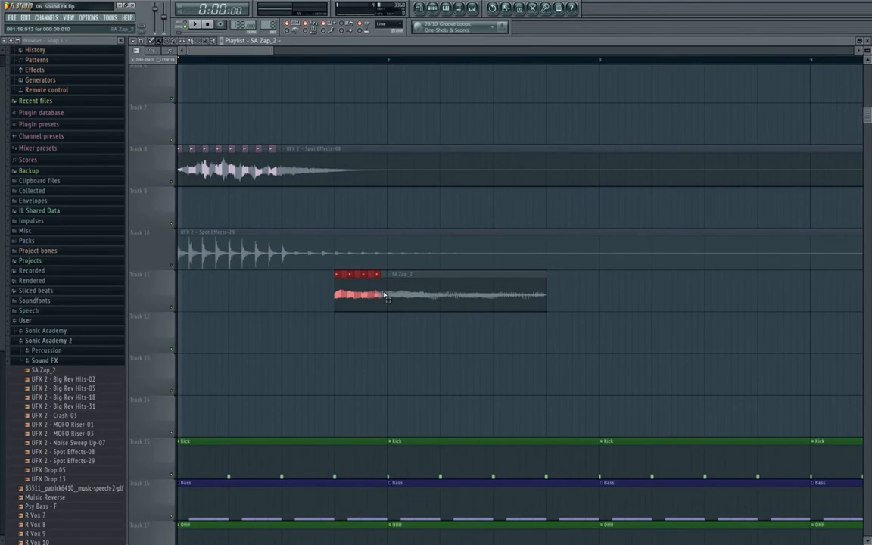
- Move the Zap slice to track 9 and delete the leftover Zap and Spot Effects-08 pieces
{"action": "left_click_drag", "start_coordinate": [385, 296], "coordinate": [381, 202]}
{"action": "right_click", "coordinate": [432, 301]}
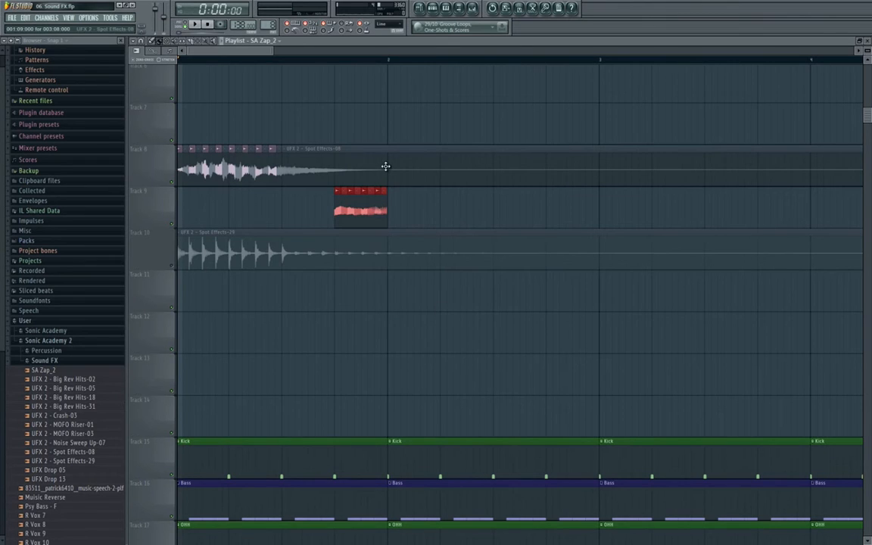
{"action": "right_click", "coordinate": [385, 166]}
{"action": "left_click", "coordinate": [270, 218], "text": "ctrl"}
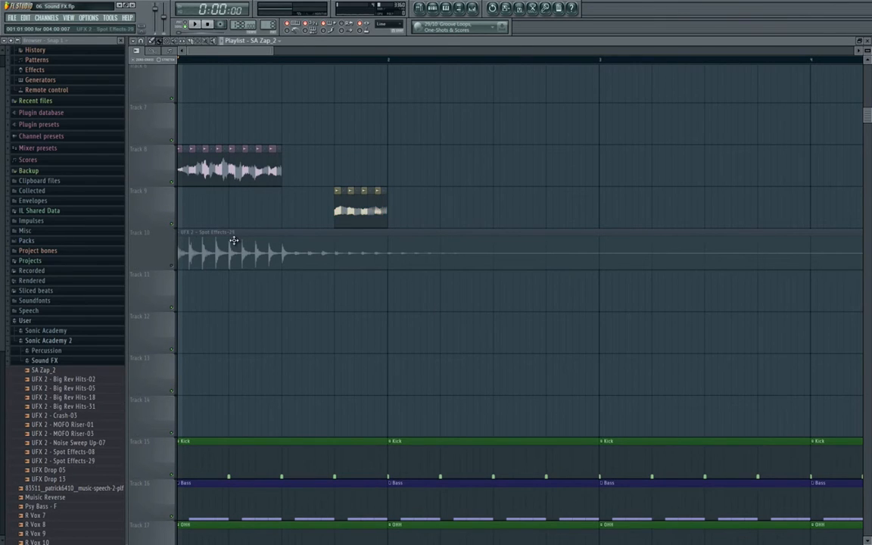
- Move Spot Effects-29 from bar 1 to bar 2 and unmute track 10
{"action": "left_click_drag", "start_coordinate": [234, 239], "coordinate": [418, 243]}
{"action": "scroll", "coordinate": [306, 245], "scroll_direction": "down", "scroll_amount": 4}
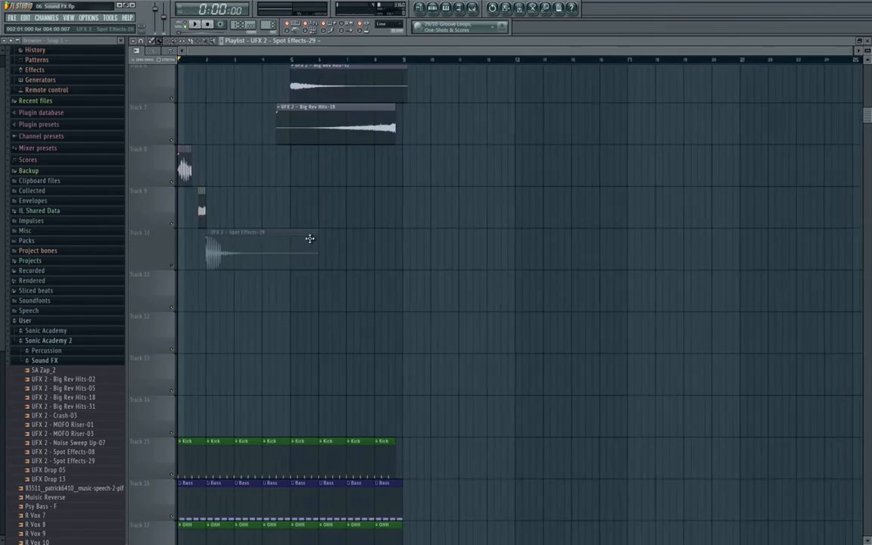
{"action": "scroll", "coordinate": [309, 239], "scroll_direction": "up", "scroll_amount": 4}
{"action": "left_click", "coordinate": [173, 266]}
{"action": "double_click", "coordinate": [356, 260]}
- Raise mixer insert 19's fader and audition the change
{"action": "left_click", "coordinate": [472, 9]}
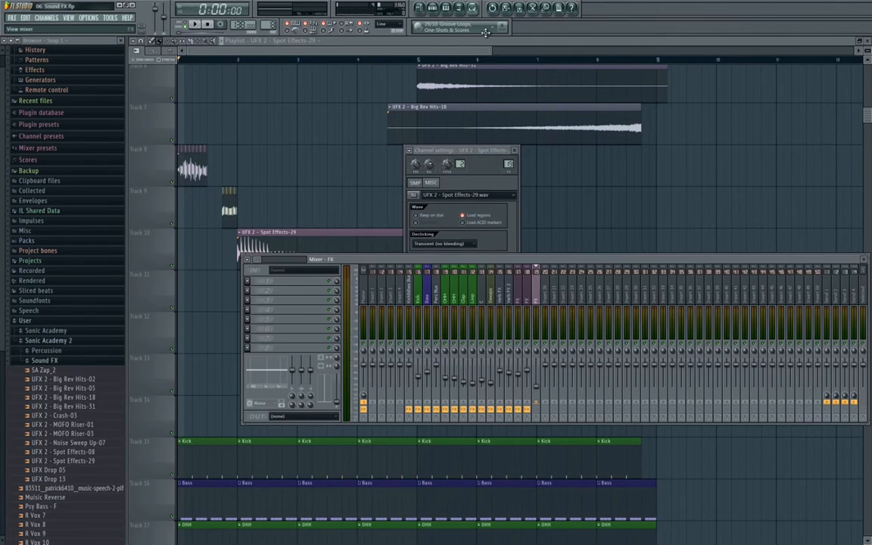
{"action": "left_click_drag", "start_coordinate": [540, 385], "coordinate": [539, 348]}
{"action": "key", "text": "space"}
{"action": "right_click", "coordinate": [376, 210]}
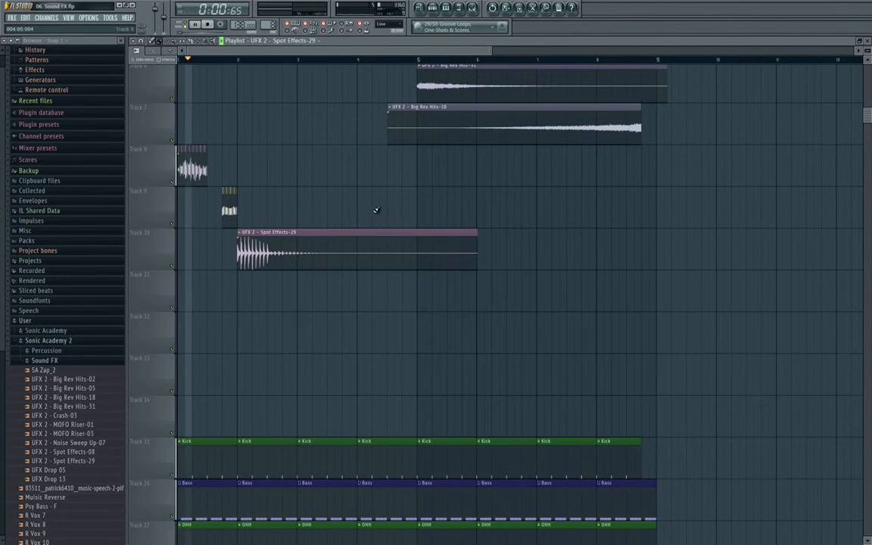
{"action": "left_click", "coordinate": [474, 8]}
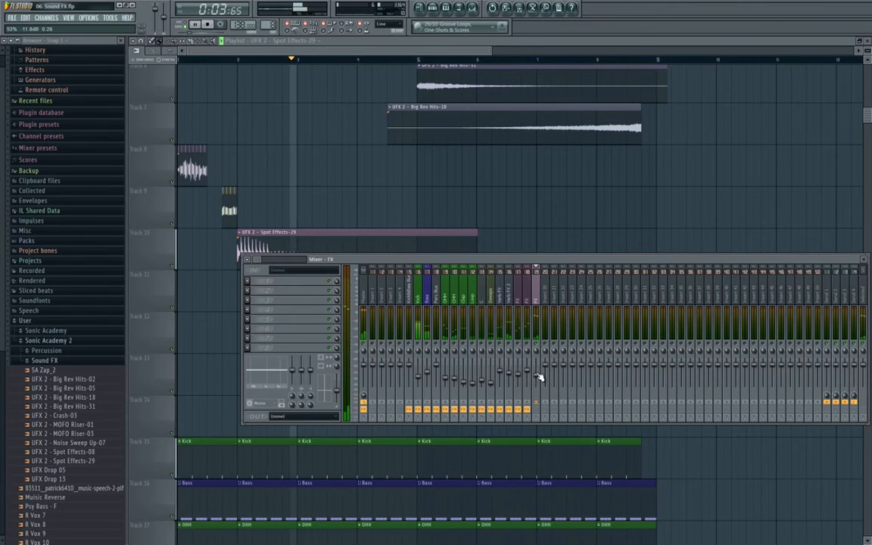
{"action": "right_click", "coordinate": [564, 166]}
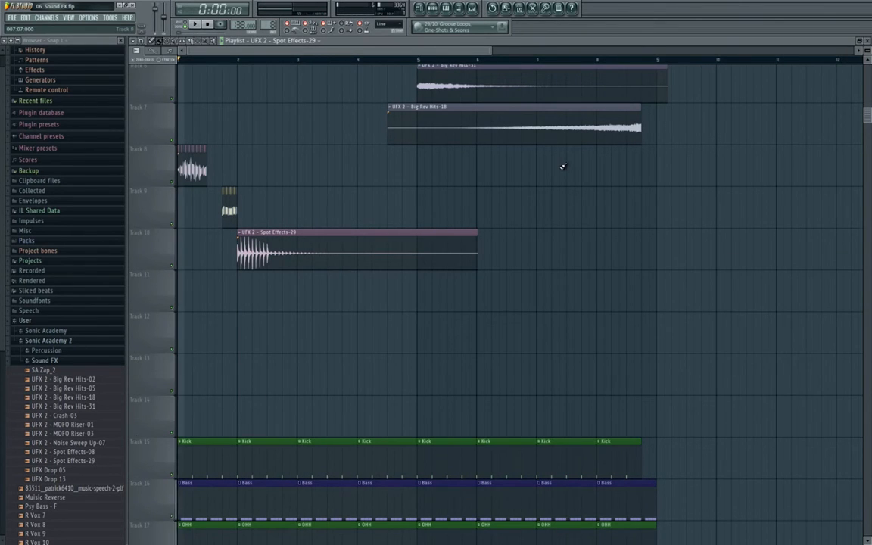
{"action": "key", "text": "space"}
- Set the Spot Effects-29 clip to its detected tempo of 137.374 BPM
{"action": "scroll", "coordinate": [267, 273], "scroll_direction": "up", "scroll_amount": 5}
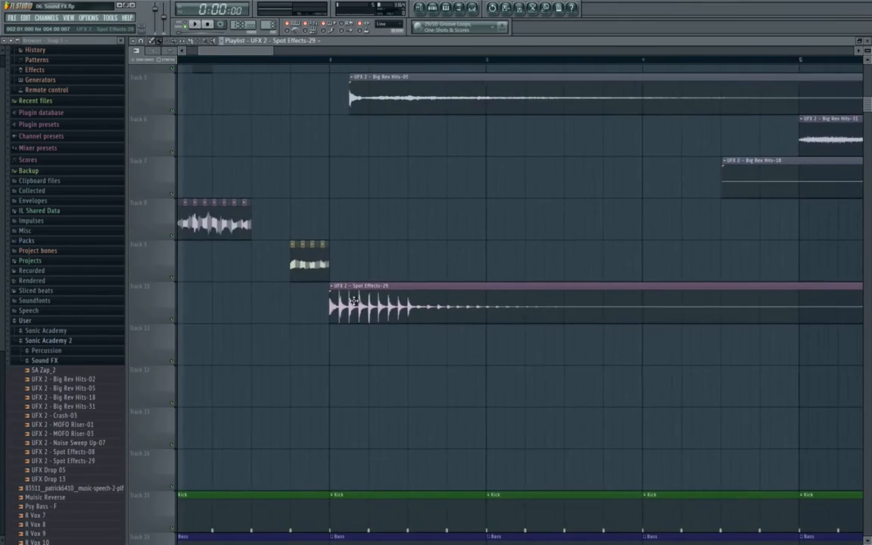
{"action": "scroll", "coordinate": [349, 300], "scroll_direction": "up", "scroll_amount": 3}
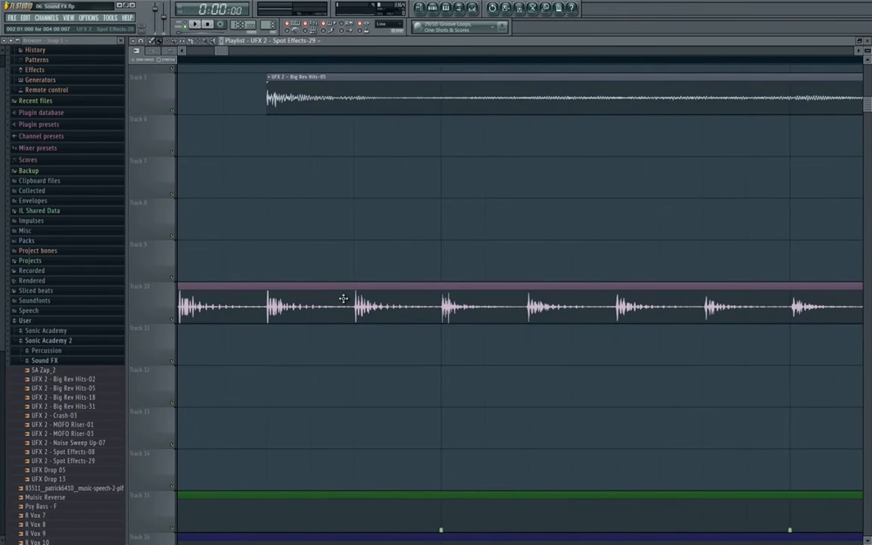
{"action": "left_click_drag", "start_coordinate": [343, 298], "coordinate": [433, 296]}
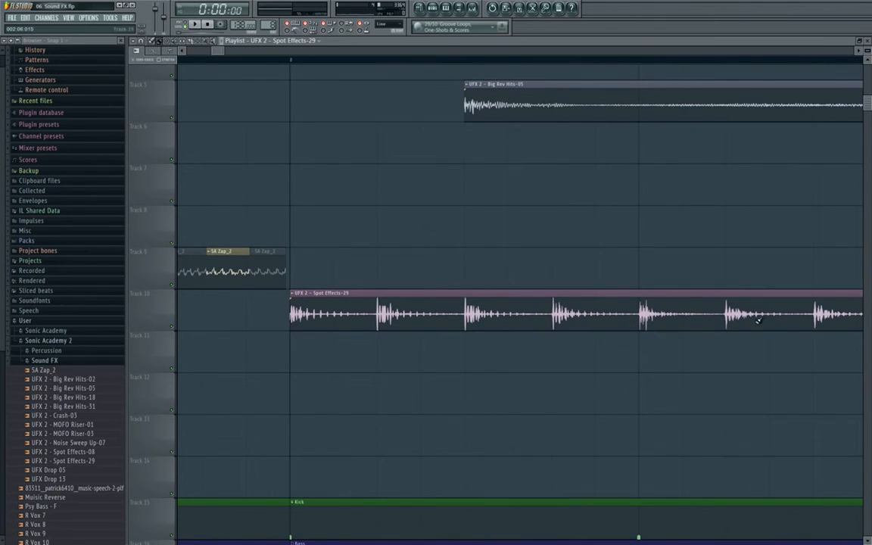
{"action": "left_click", "coordinate": [290, 295]}
{"action": "left_click", "coordinate": [389, 348]}
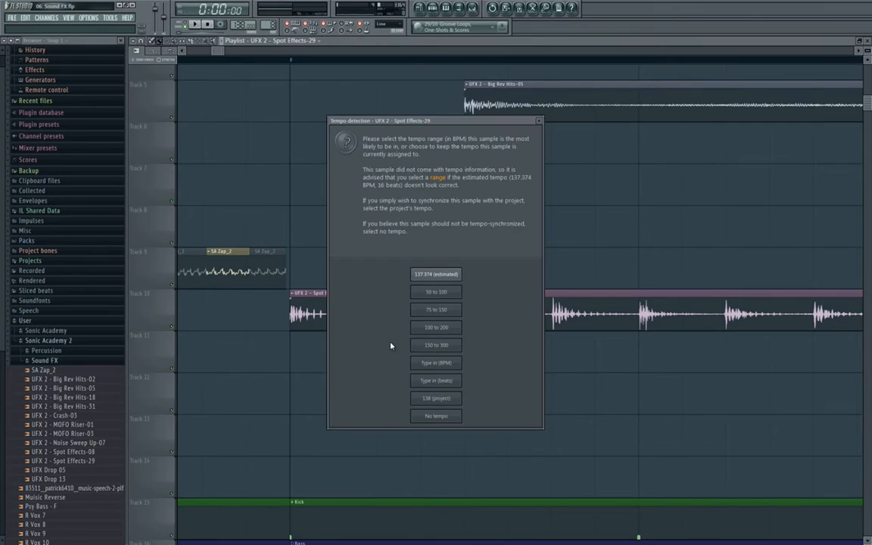
{"action": "left_click", "coordinate": [436, 274]}
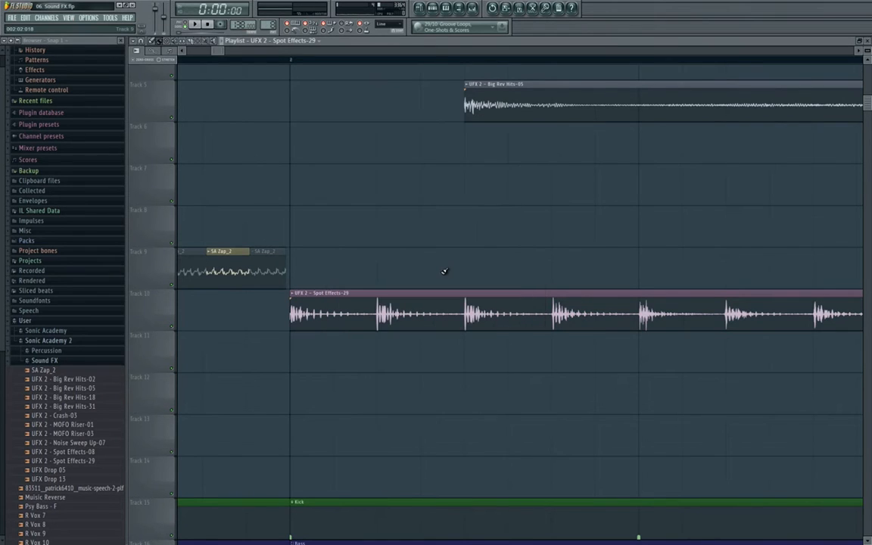
- Shorten the Spot Effects-29 clip to about half a bar
{"action": "left_click_drag", "start_coordinate": [628, 285], "coordinate": [443, 276]}
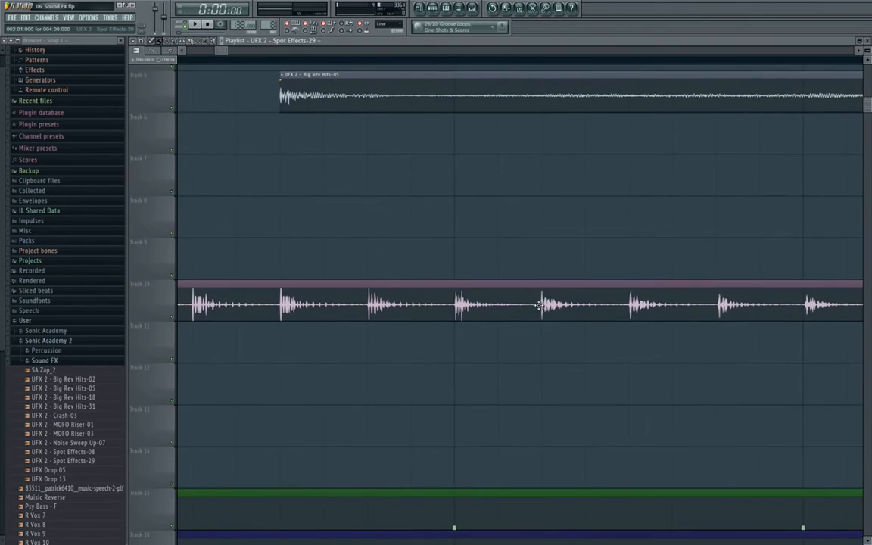
{"action": "left_click_drag", "start_coordinate": [684, 308], "coordinate": [311, 301]}
{"action": "left_click_drag", "start_coordinate": [601, 311], "coordinate": [413, 310]}
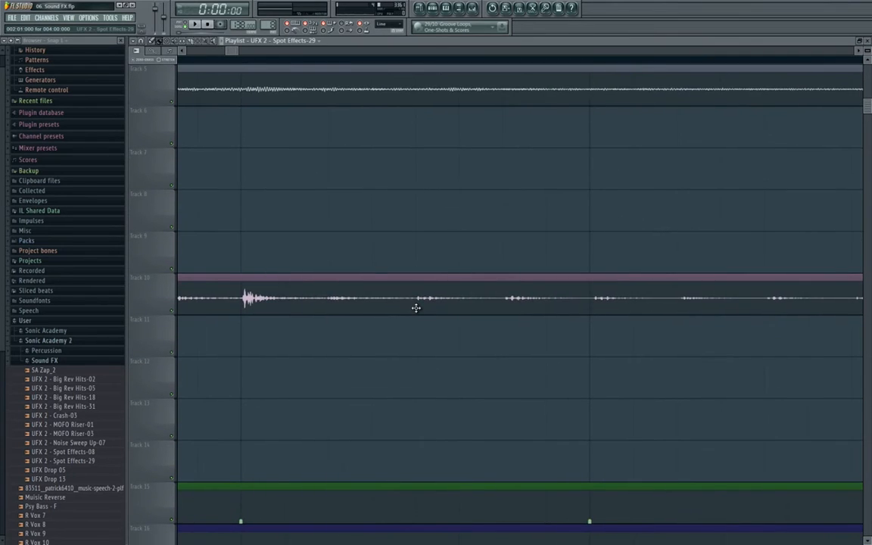
{"action": "scroll", "coordinate": [417, 308], "scroll_direction": "down", "scroll_amount": 5}
{"action": "scroll", "coordinate": [417, 308], "scroll_direction": "down", "scroll_amount": 4}
{"action": "left_click_drag", "start_coordinate": [749, 299], "coordinate": [351, 314]}
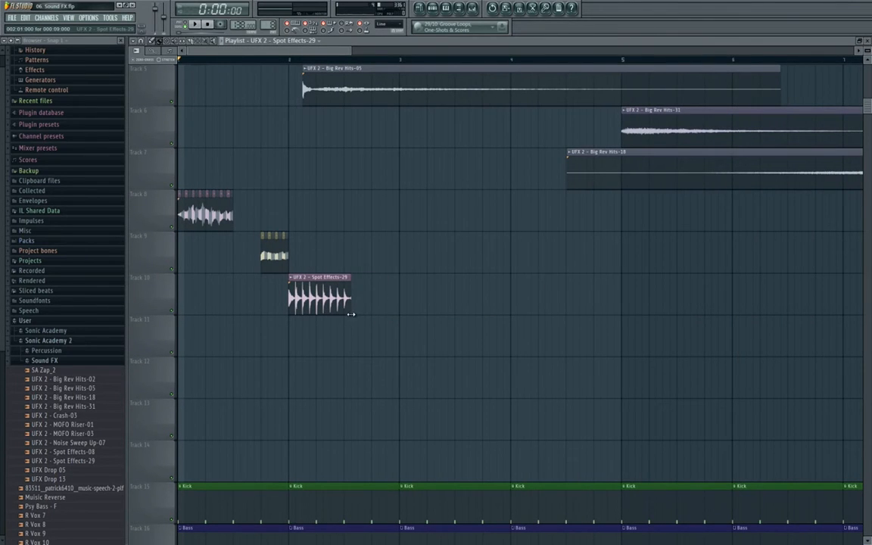
- Pull the Spot Effects-29 clip's end in slightly
{"action": "scroll", "coordinate": [337, 315], "scroll_direction": "up", "scroll_amount": 8}
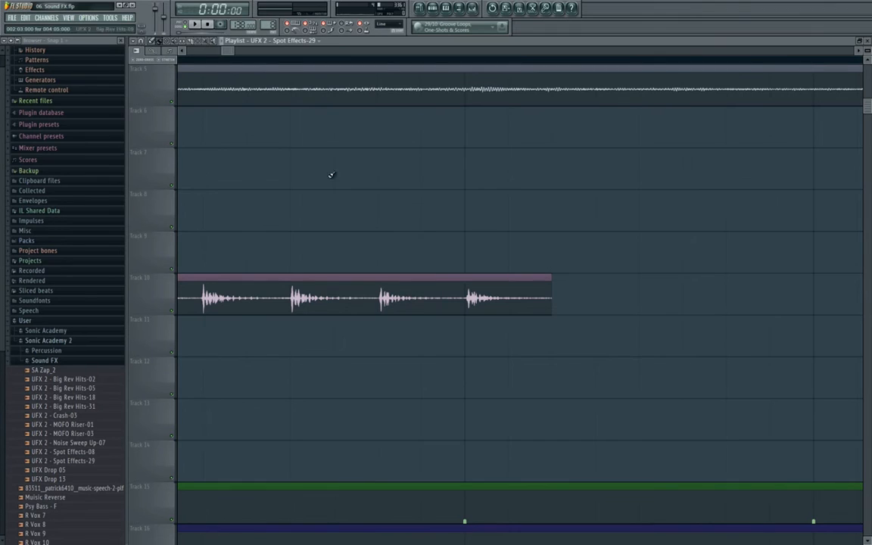
{"action": "left_click_drag", "start_coordinate": [472, 252], "coordinate": [587, 249]}
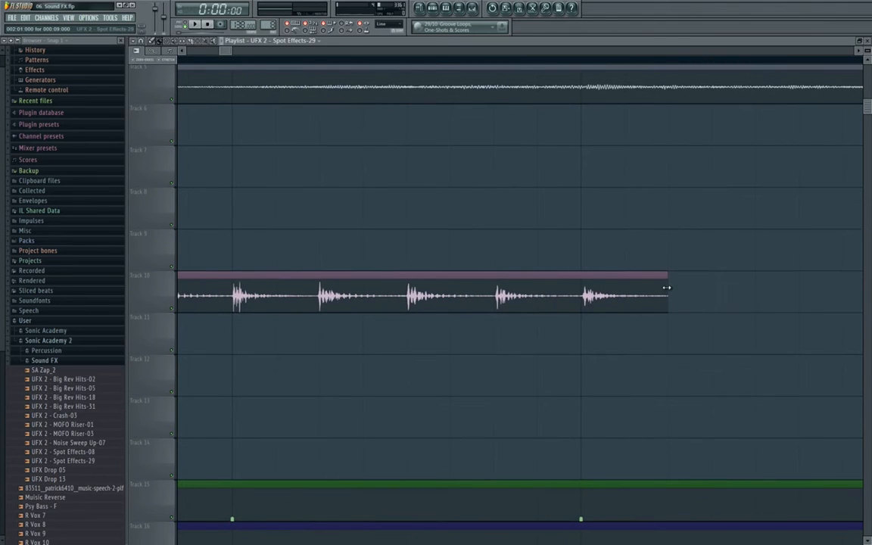
{"action": "left_click_drag", "start_coordinate": [664, 288], "coordinate": [662, 288]}
- Choose a different time-stretching mode for Spot Effects-29, then extend the clip end slightly
{"action": "double_click", "coordinate": [656, 288]}
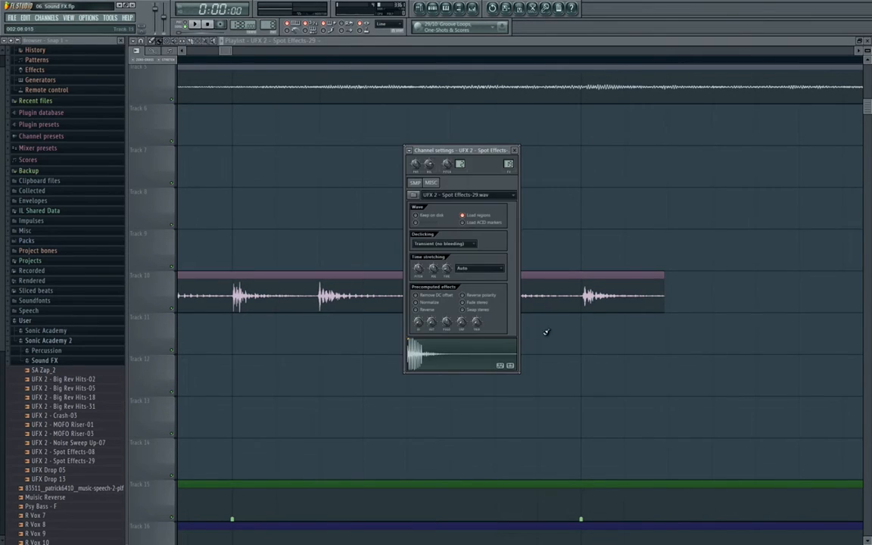
{"action": "left_click", "coordinate": [482, 268]}
{"action": "left_click", "coordinate": [484, 287]}
{"action": "left_click", "coordinate": [633, 284]}
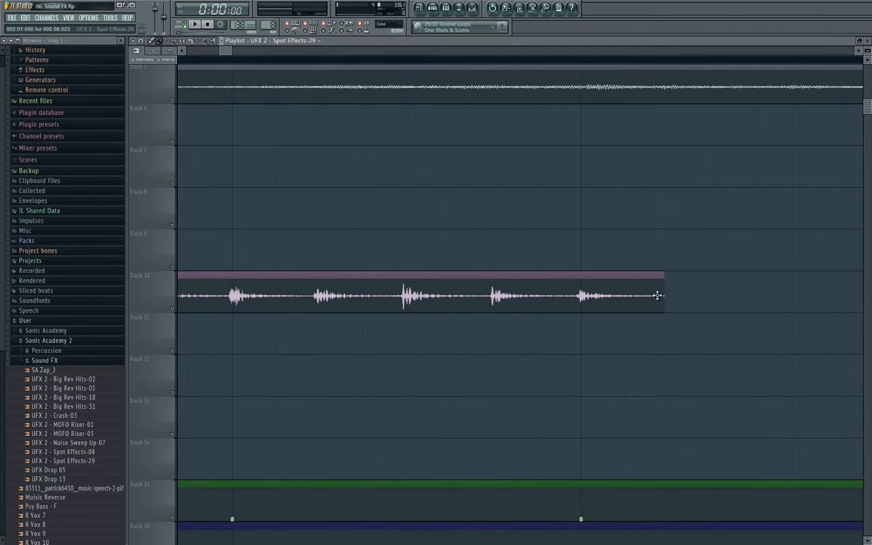
{"action": "left_click_drag", "start_coordinate": [661, 293], "coordinate": [666, 293]}
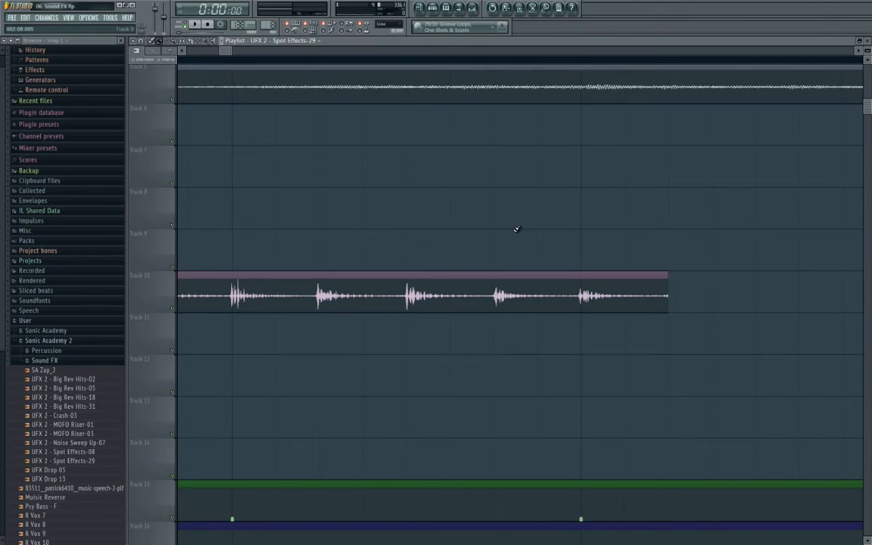
{"action": "scroll", "coordinate": [500, 233], "scroll_direction": "down", "scroll_amount": 3}
- Pan the playlist past the Zap clips back to bar 1 and show the mixer
{"action": "left_click_drag", "start_coordinate": [492, 235], "coordinate": [521, 237]}
{"action": "scroll", "coordinate": [329, 248], "scroll_direction": "up", "scroll_amount": 3}
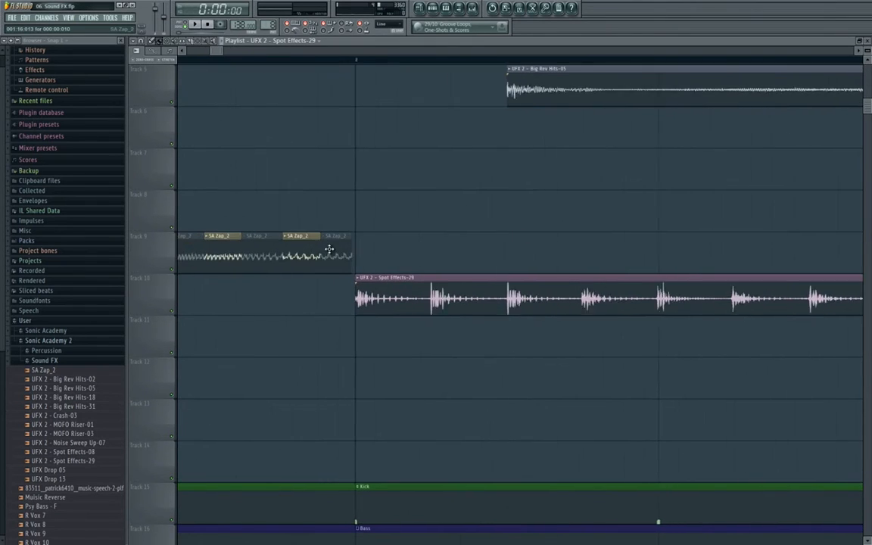
{"action": "scroll", "coordinate": [334, 248], "scroll_direction": "down", "scroll_amount": 5}
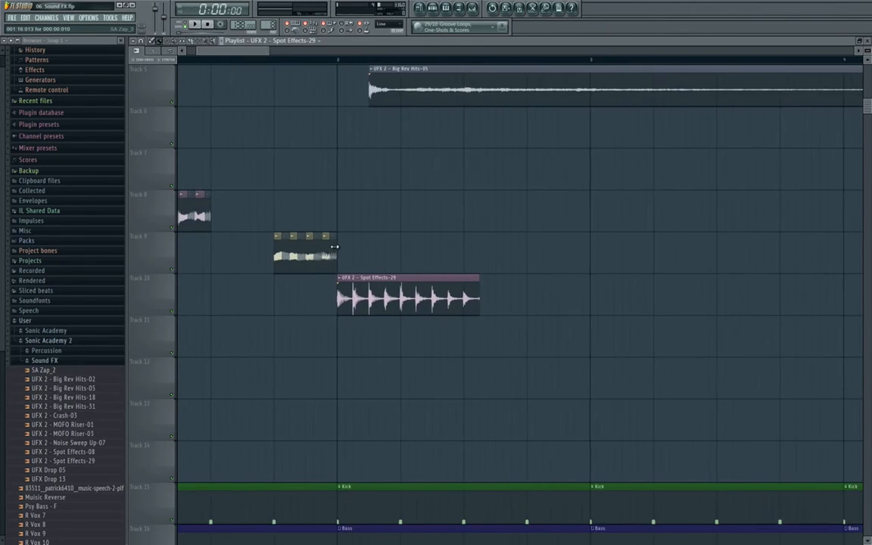
{"action": "left_click_drag", "start_coordinate": [275, 119], "coordinate": [432, 151]}
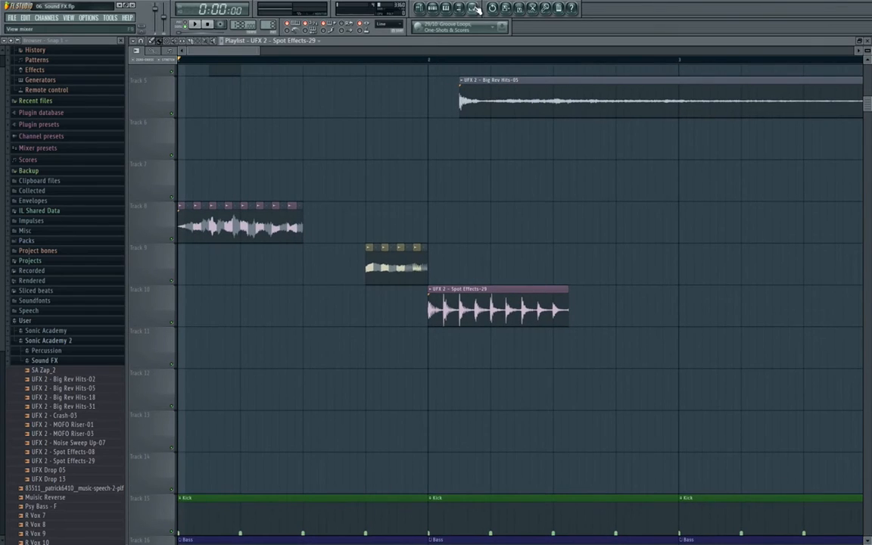
{"action": "key", "text": "F9"}
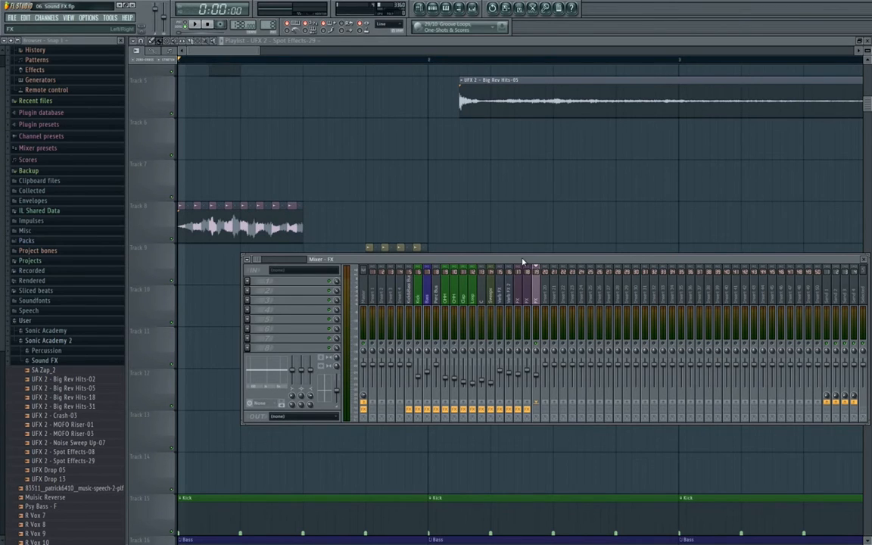
{"action": "key", "text": "F9"}
{"action": "key", "text": "F9"}
- Cut lows on Parametric EQ 2 by lowering the low shelf and band 3 slightly
{"action": "left_click", "coordinate": [260, 280]}
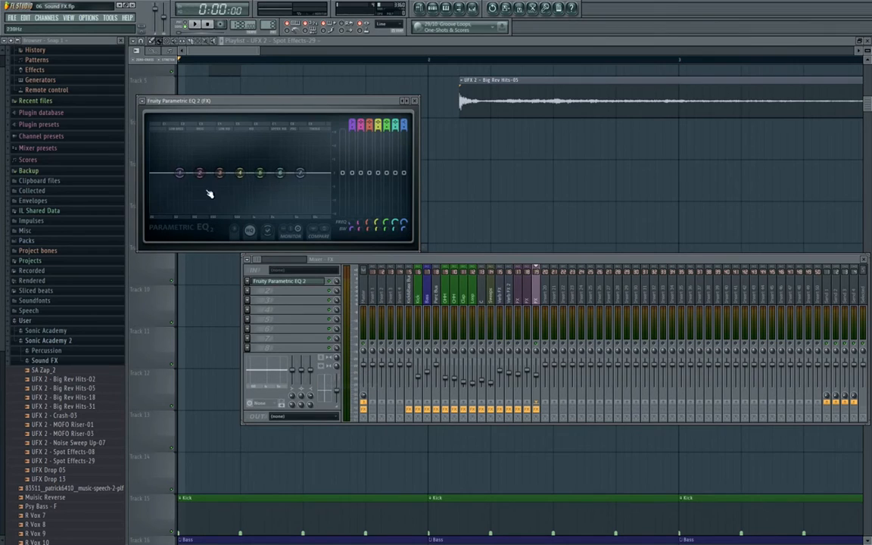
{"action": "left_click_drag", "start_coordinate": [180, 173], "coordinate": [211, 212]}
{"action": "left_click_drag", "start_coordinate": [290, 101], "coordinate": [451, 127]}
{"action": "left_click_drag", "start_coordinate": [380, 202], "coordinate": [371, 241]}
{"action": "left_click", "coordinate": [575, 133]}
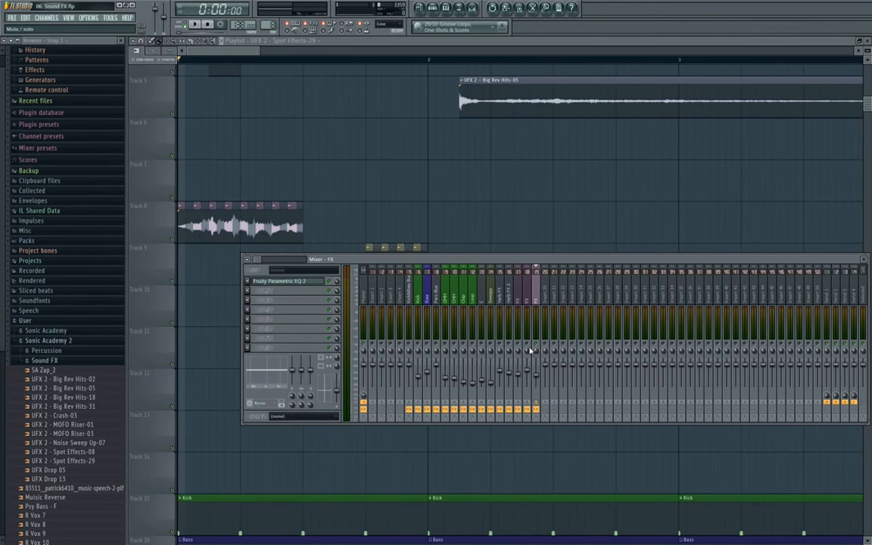
- Play the arrangement from bar 2 with a time range selected from bar 2 onward
{"action": "key", "text": "F9"}
{"action": "left_click", "coordinate": [428, 61]}
{"action": "key", "text": "space"}
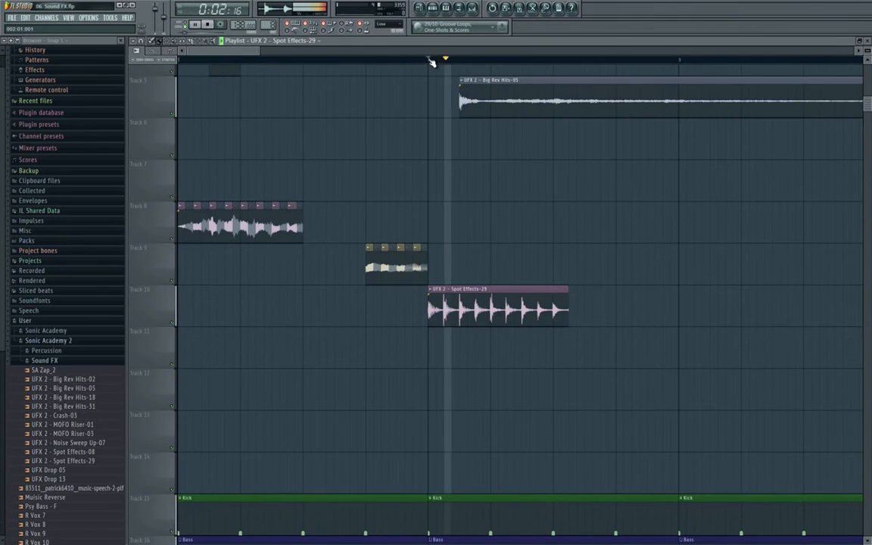
{"action": "left_click_drag", "start_coordinate": [430, 62], "coordinate": [842, 62]}
{"action": "left_click_drag", "start_coordinate": [662, 214], "coordinate": [496, 192]}
{"action": "scroll", "coordinate": [491, 55], "scroll_direction": "down", "scroll_amount": 2}
{"action": "key", "text": "space"}
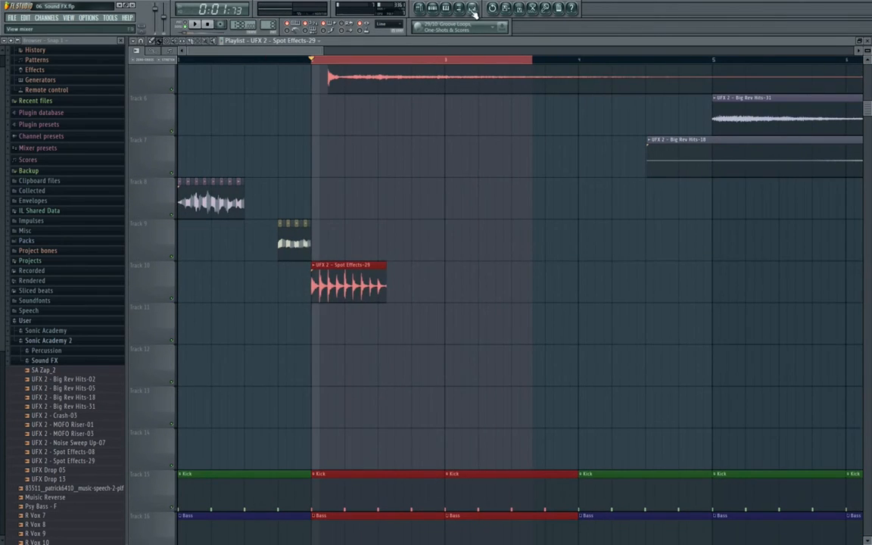
- Load Fruity Delay 2 into the next empty effect slot and audition the arrangement
{"action": "key", "text": "F9"}
{"action": "left_click", "coordinate": [278, 290]}
{"action": "left_click", "coordinate": [354, 319]}
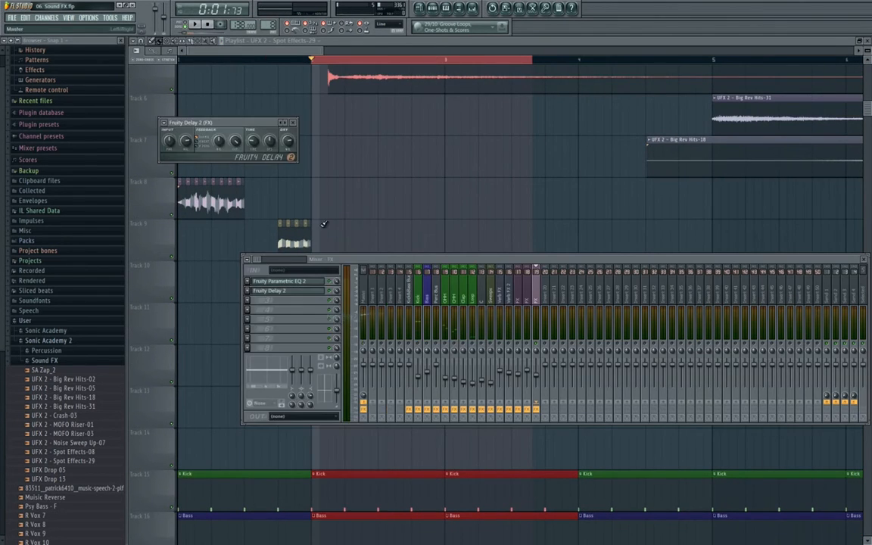
{"action": "left_click_drag", "start_coordinate": [172, 122], "coordinate": [318, 152]}
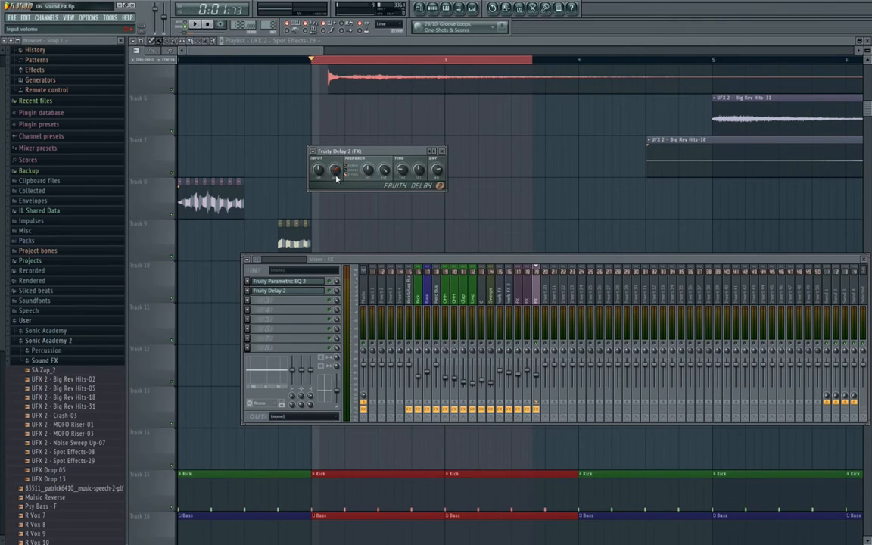
{"action": "key", "text": "space"}
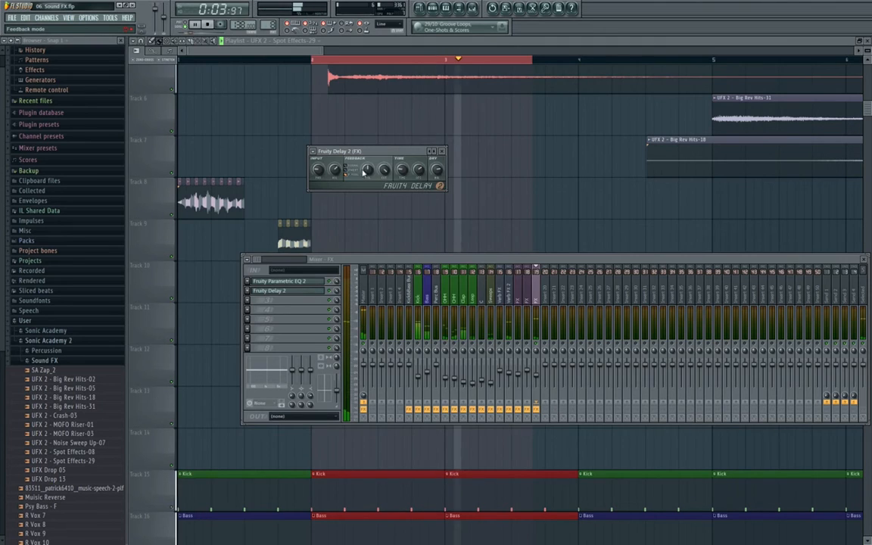
{"action": "right_click", "coordinate": [528, 173]}
{"action": "key", "text": "space"}
{"action": "scroll", "coordinate": [503, 173], "scroll_direction": "down", "scroll_amount": 3}
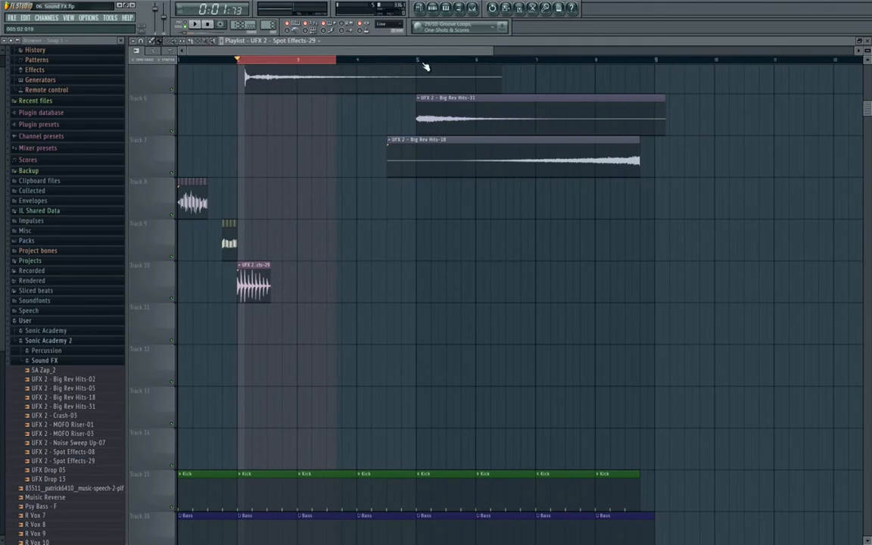
- Select the start through bar 5 and play it back, watching the playlist
{"action": "left_click_drag", "start_coordinate": [420, 60], "coordinate": [182, 60]}
{"action": "key", "text": "F9"}
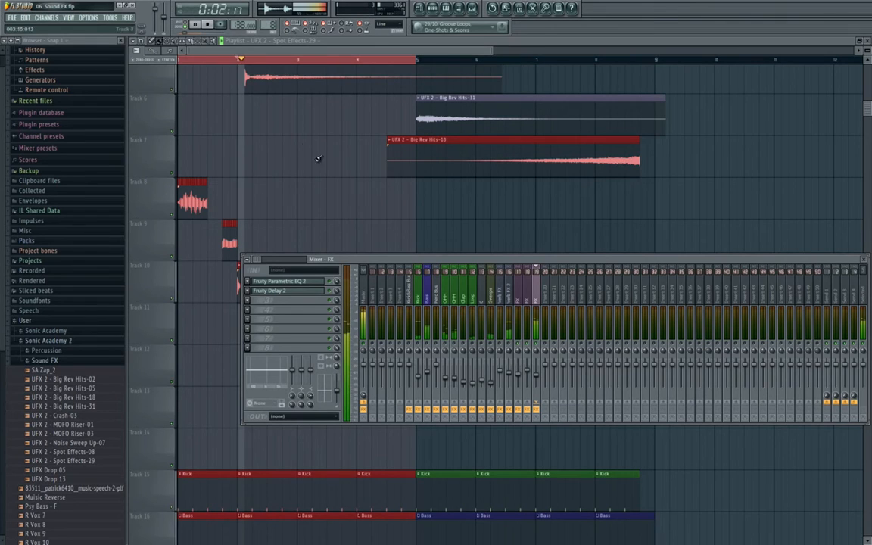
{"action": "key", "text": "space"}
{"action": "key", "text": "F9"}
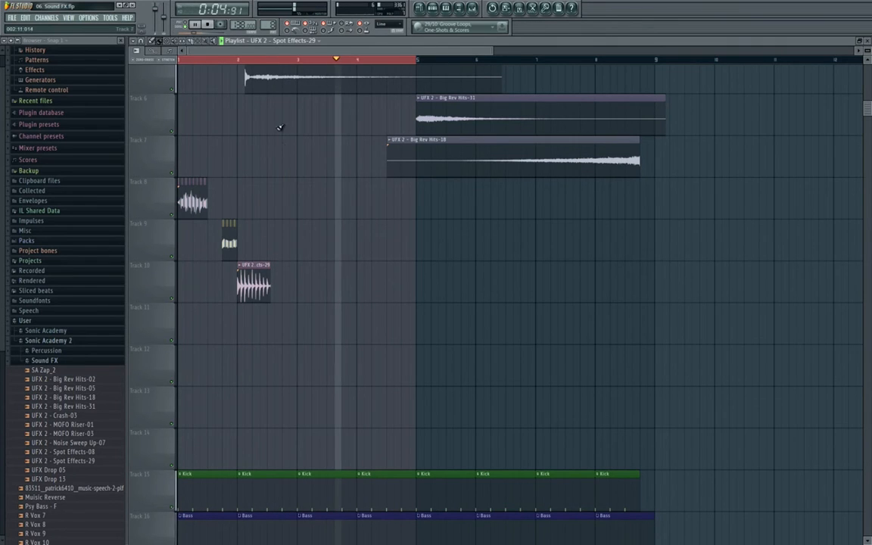
{"action": "left_click", "coordinate": [207, 24]}
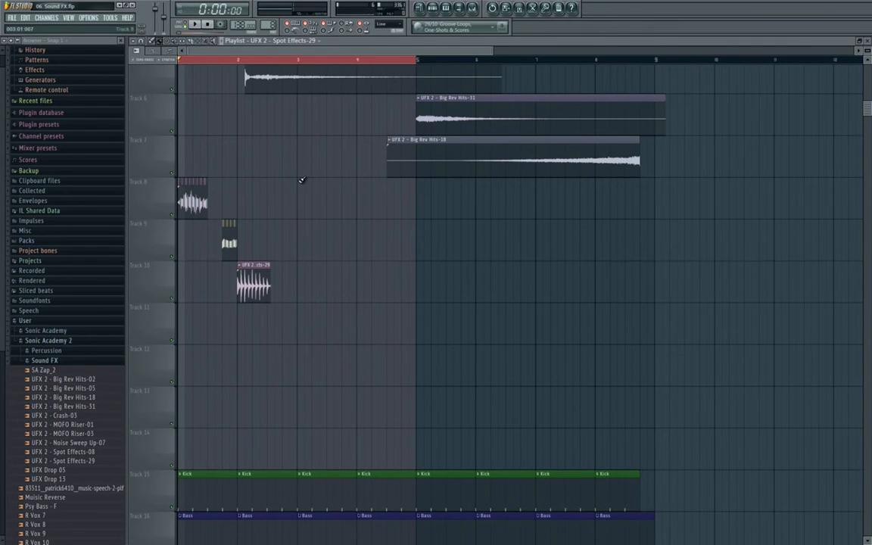
- Fit the whole arrangement in view, extend the selection to bar 9, and show the mixer
{"action": "scroll", "coordinate": [402, 199], "scroll_direction": "up", "scroll_amount": 4}
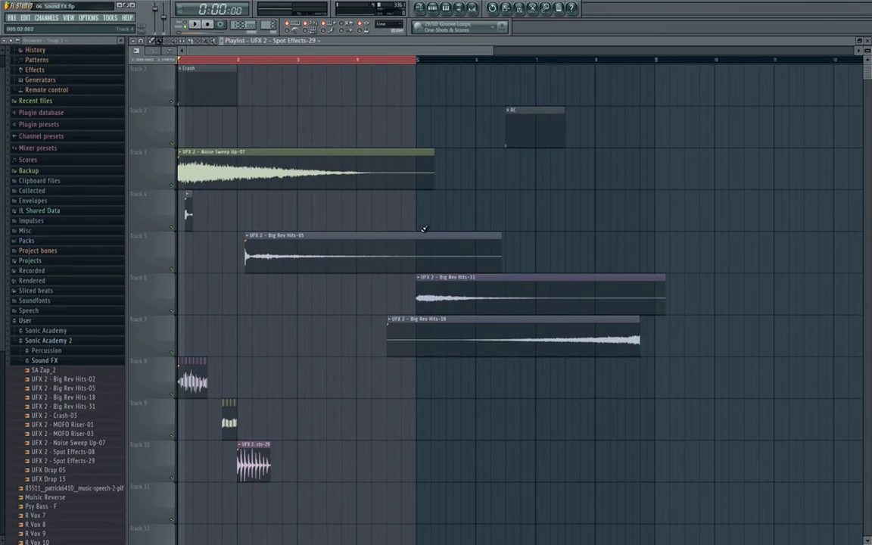
{"action": "right_click", "coordinate": [424, 230], "text": "ctrl"}
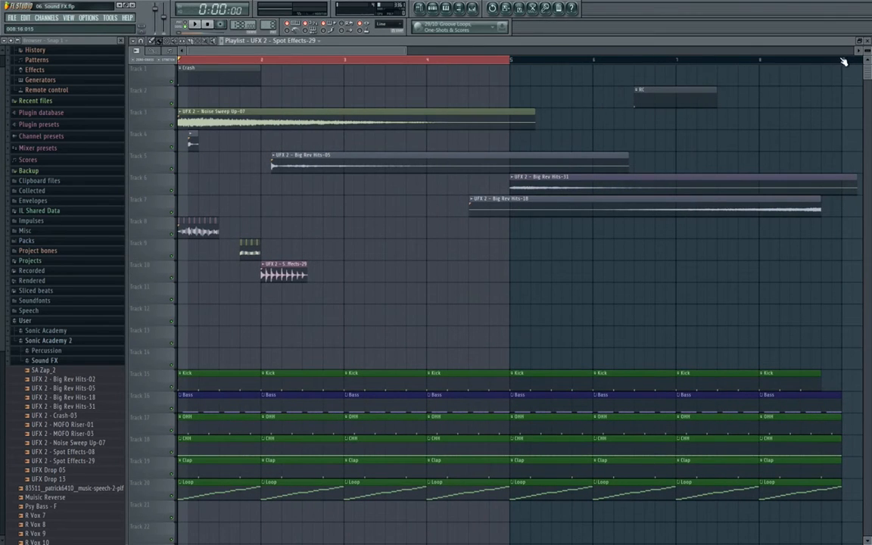
{"action": "left_click_drag", "start_coordinate": [843, 61], "coordinate": [44, 112], "text": "ctrl"}
{"action": "scroll", "coordinate": [406, 273], "scroll_direction": "down", "scroll_amount": 1}
{"action": "left_click", "coordinate": [408, 273], "text": "ctrl"}
{"action": "scroll", "coordinate": [407, 273], "scroll_direction": "up", "scroll_amount": 1}
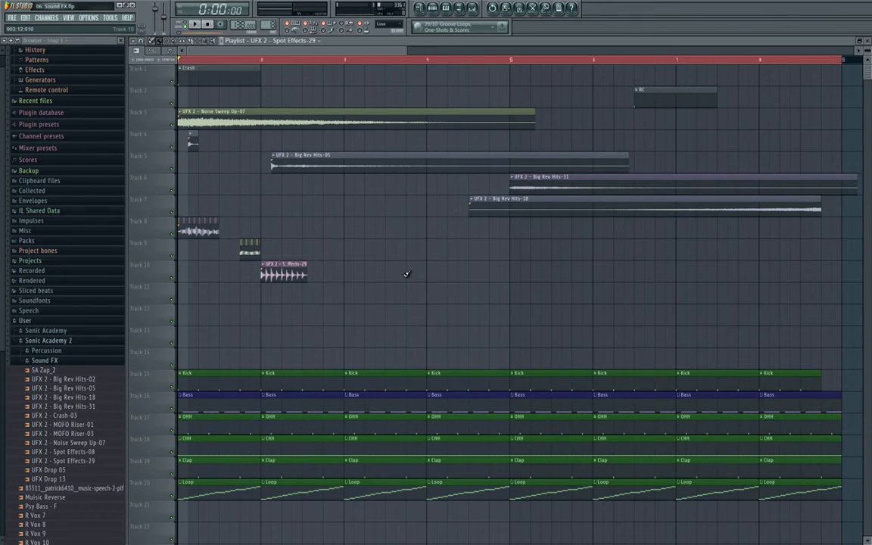
{"action": "key", "text": "F9"}
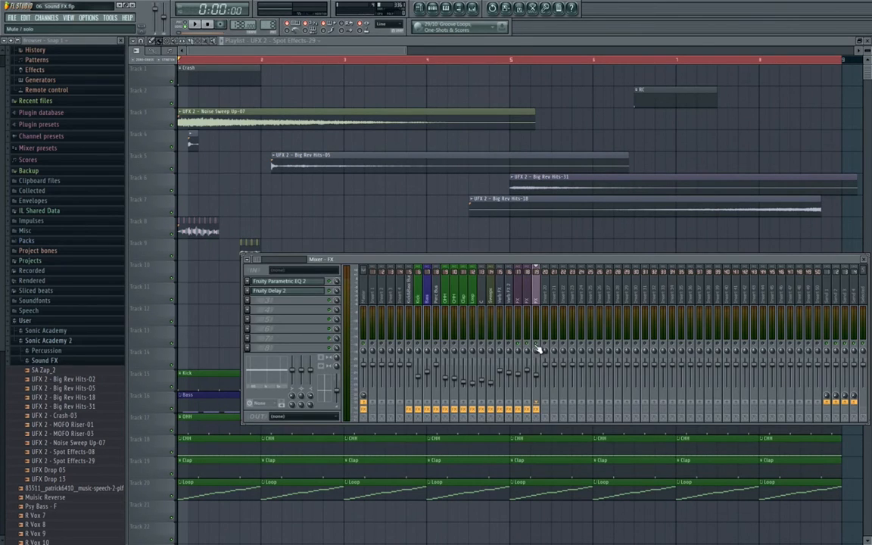
- Turn the second FX track (insert 19) down to -16.5 dB while playing back
{"action": "key", "text": "space"}
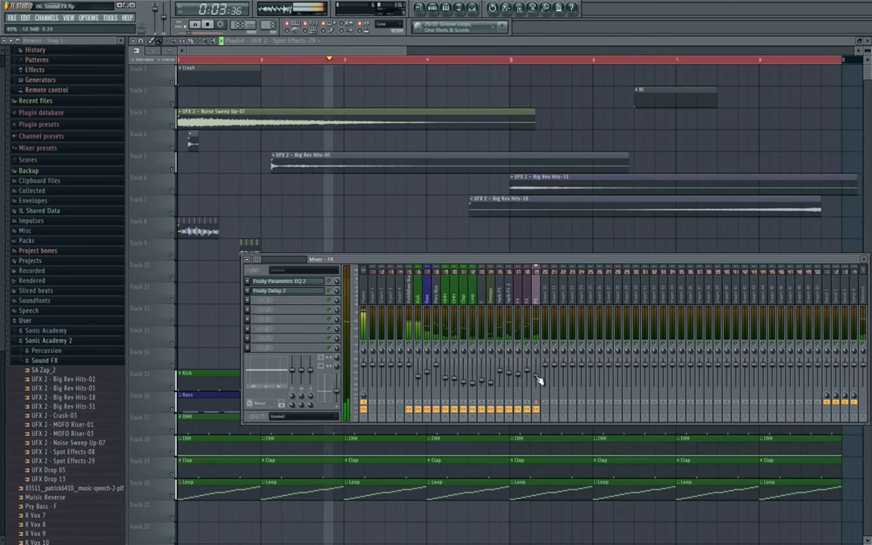
{"action": "left_click_drag", "start_coordinate": [536, 375], "coordinate": [538, 380]}
{"action": "key", "text": "space"}
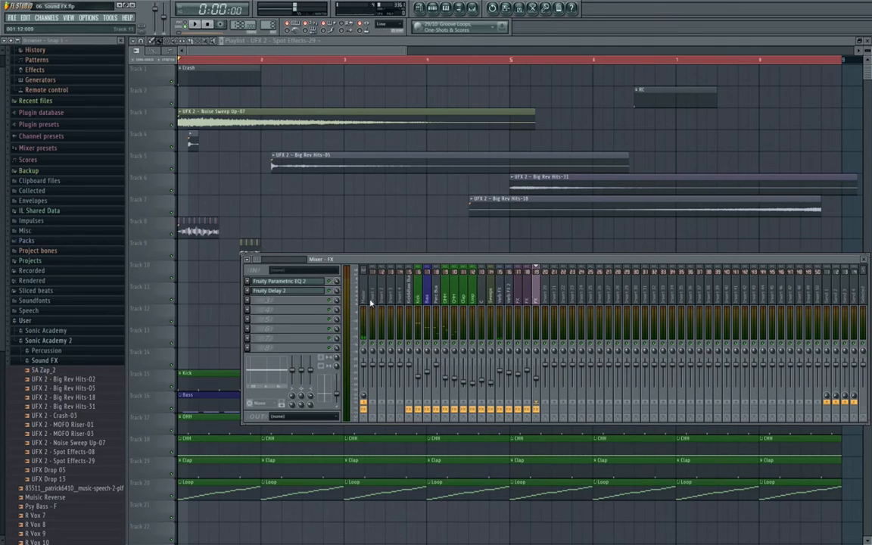
- Copy insert 18's Gross Beat preset onto insert 19, audition it and hide the mixer
{"action": "left_click", "coordinate": [529, 300]}
{"action": "left_click", "coordinate": [270, 310]}
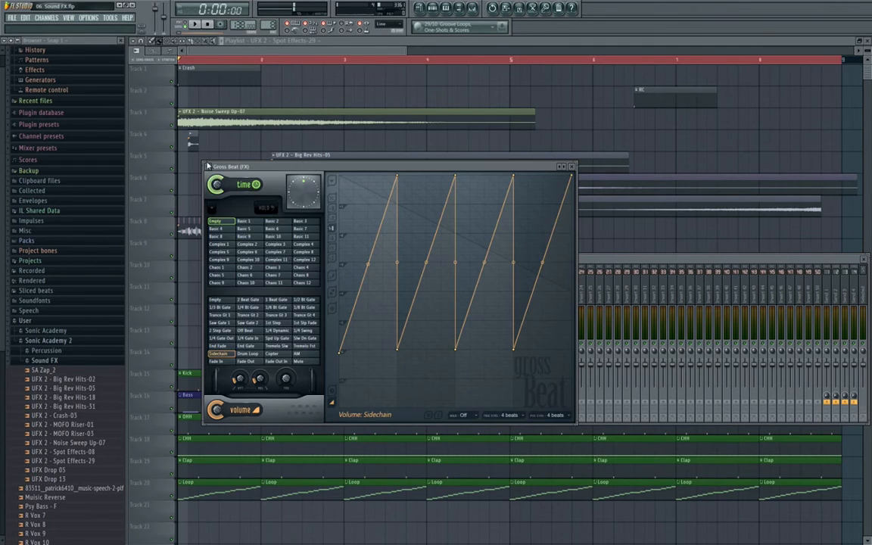
{"action": "left_click", "coordinate": [208, 166]}
{"action": "left_click_drag", "start_coordinate": [237, 210], "coordinate": [534, 312]}
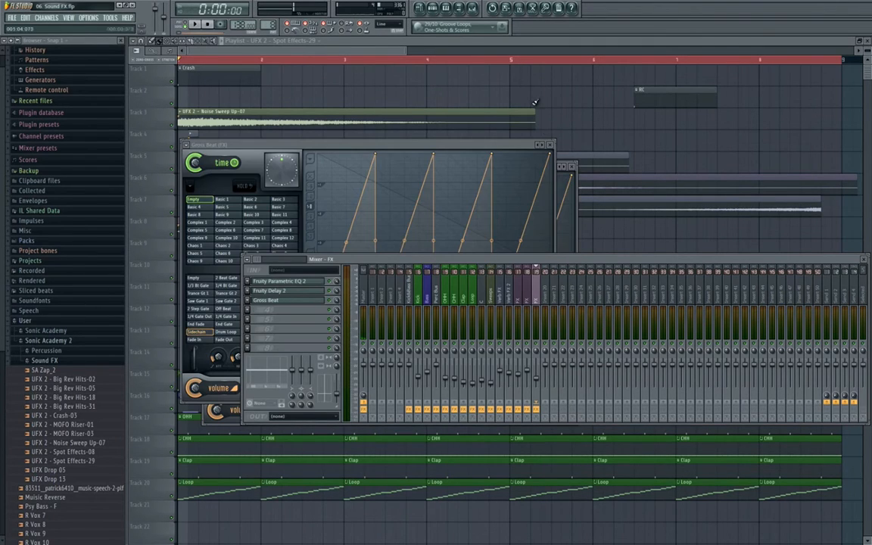
{"action": "left_click", "coordinate": [550, 145]}
{"action": "left_click", "coordinate": [572, 166]}
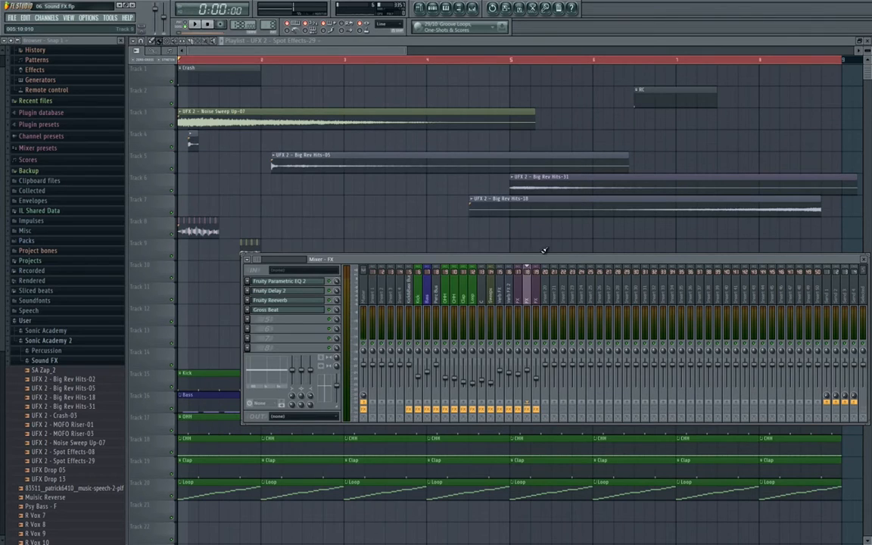
{"action": "key", "text": "space"}
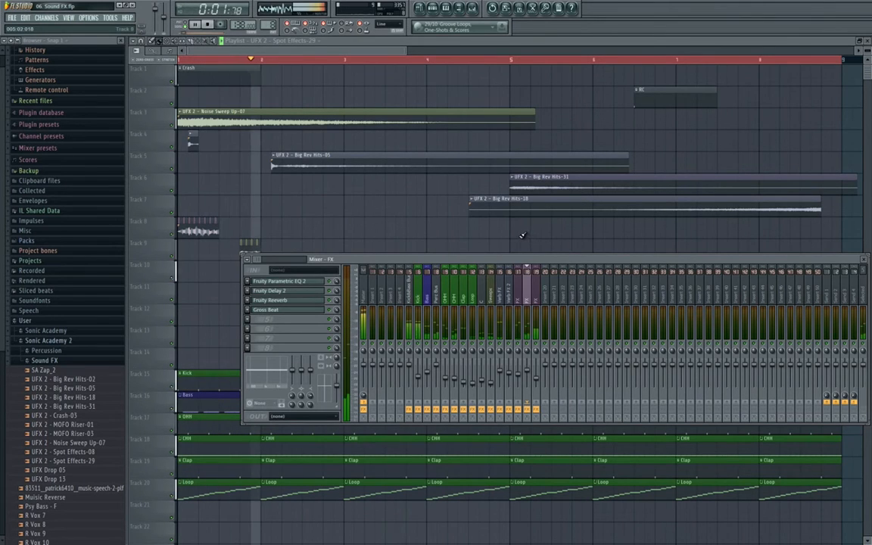
{"action": "key", "text": "F9"}
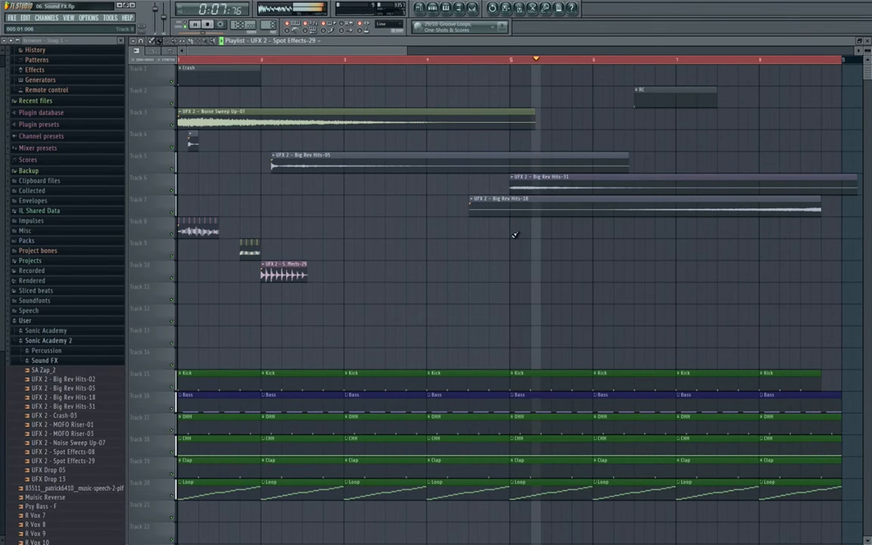
- Stop playback and briefly select, then deselect, the sound-effect clips on tracks 7 to 13
{"action": "key", "text": "space"}
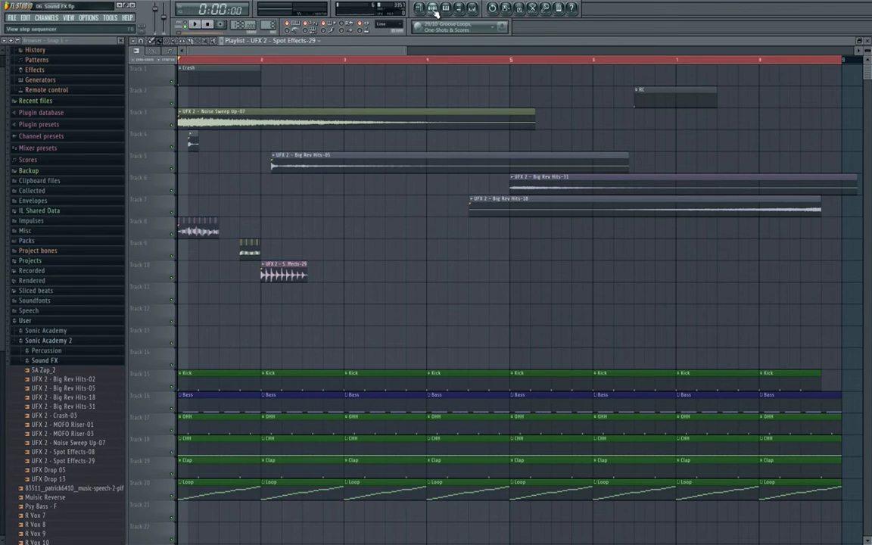
{"action": "left_click_drag", "start_coordinate": [337, 212], "coordinate": [87, 344]}
{"action": "left_click", "coordinate": [333, 300], "text": "ctrl"}
- Show the channel rack filtered to the Unsorted channel group
{"action": "key", "text": "F6"}
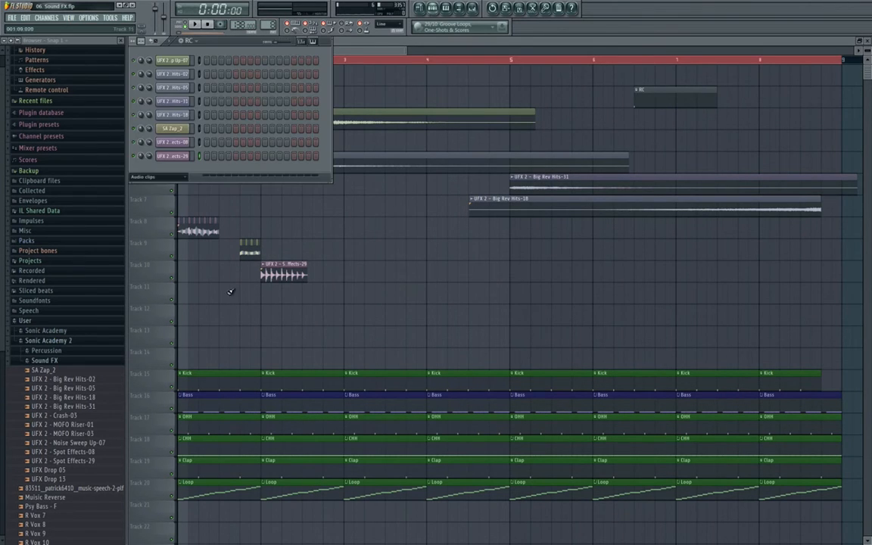
{"action": "left_click", "coordinate": [158, 178]}
{"action": "left_click", "coordinate": [159, 204]}
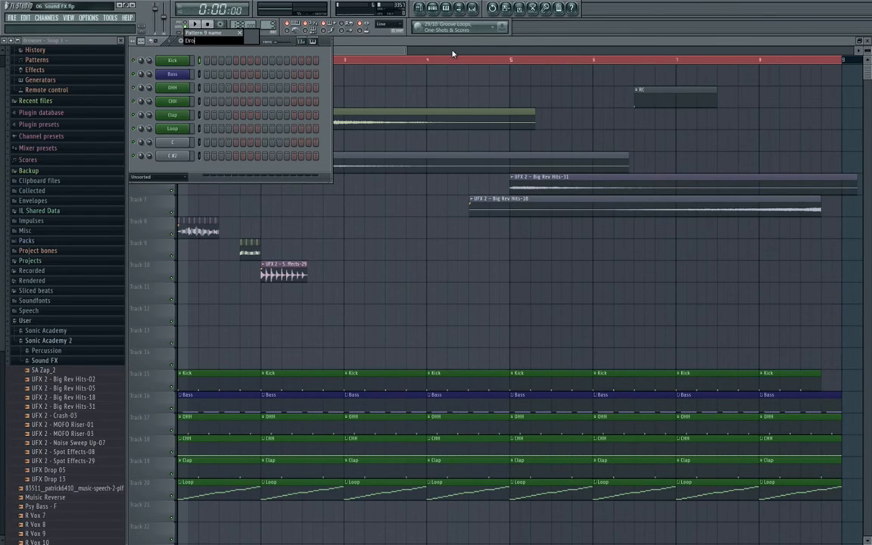
- Name the pattern Drop FX and add an A.N.A synth channel to it
{"action": "key", "text": "Return"}
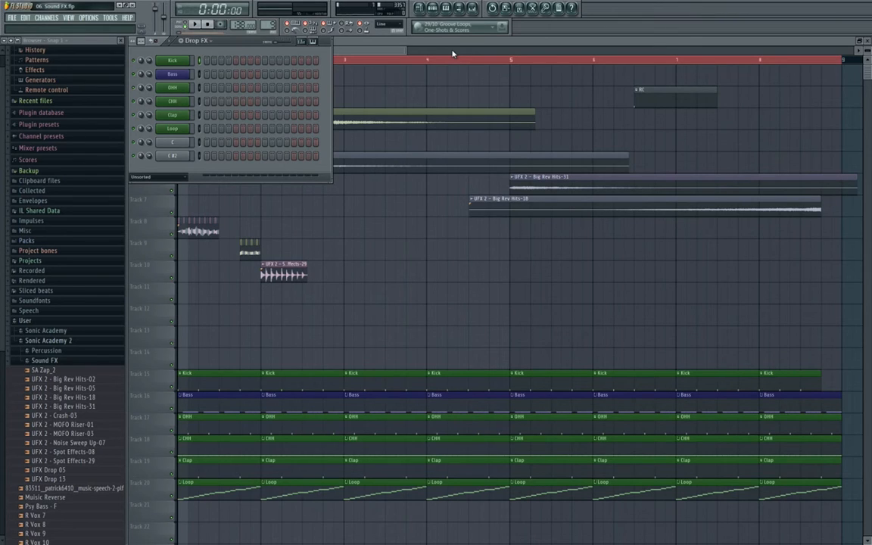
{"action": "left_click", "coordinate": [55, 20]}
{"action": "mouse_move", "coordinate": [109, 33]}
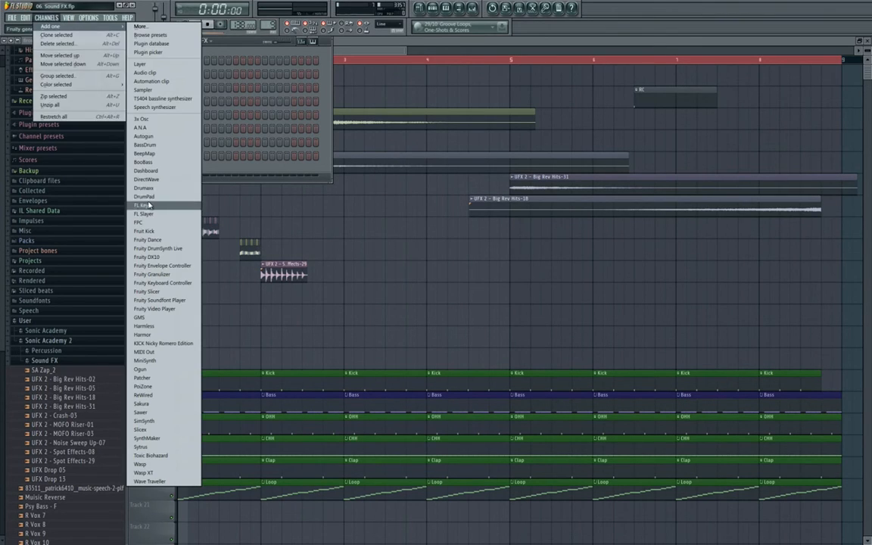
{"action": "left_click", "coordinate": [147, 121]}
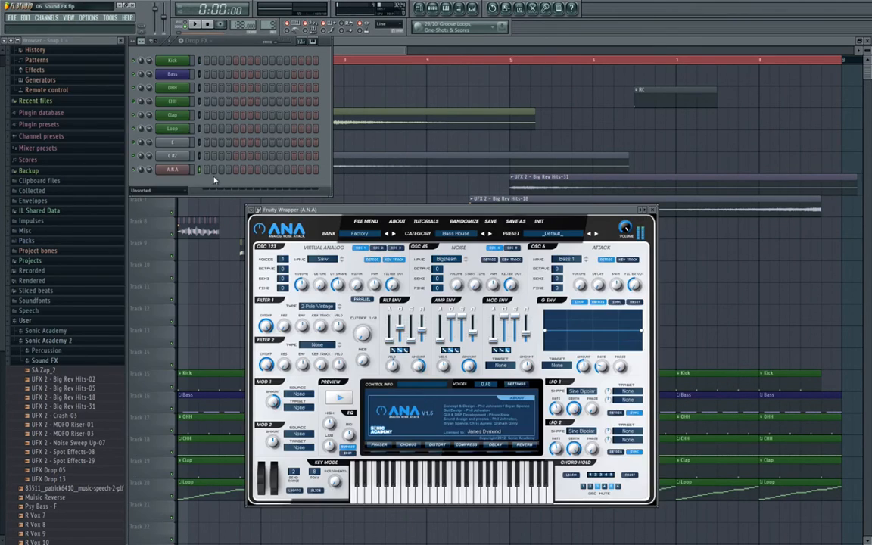
- Rename the A.N.A channel to Drop FX and load the Pulse Drop preset
{"action": "right_click", "coordinate": [173, 169]}
{"action": "left_click", "coordinate": [201, 182]}
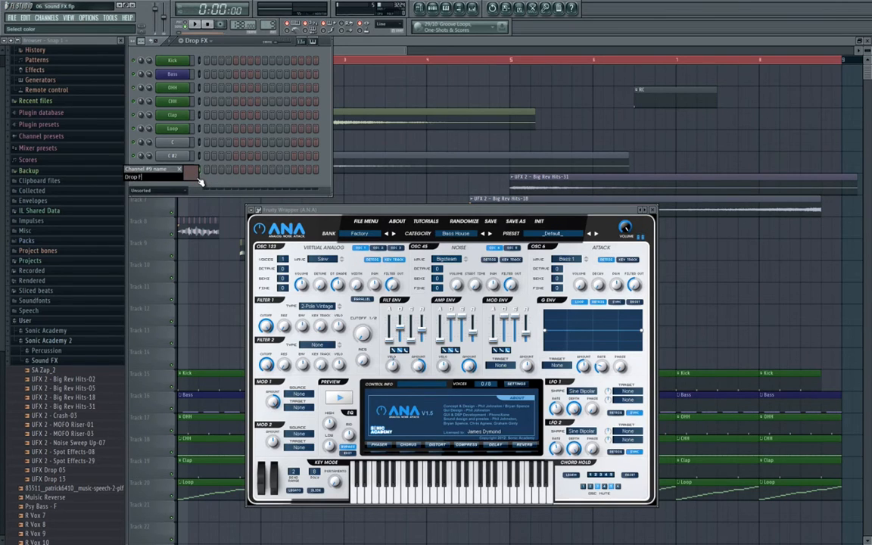
{"action": "key", "text": "Return"}
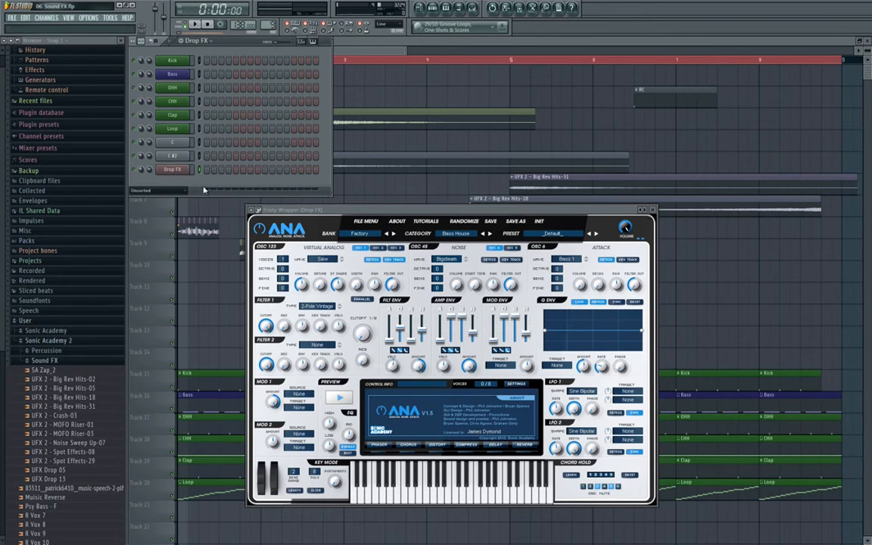
{"action": "right_click", "coordinate": [645, 216]}
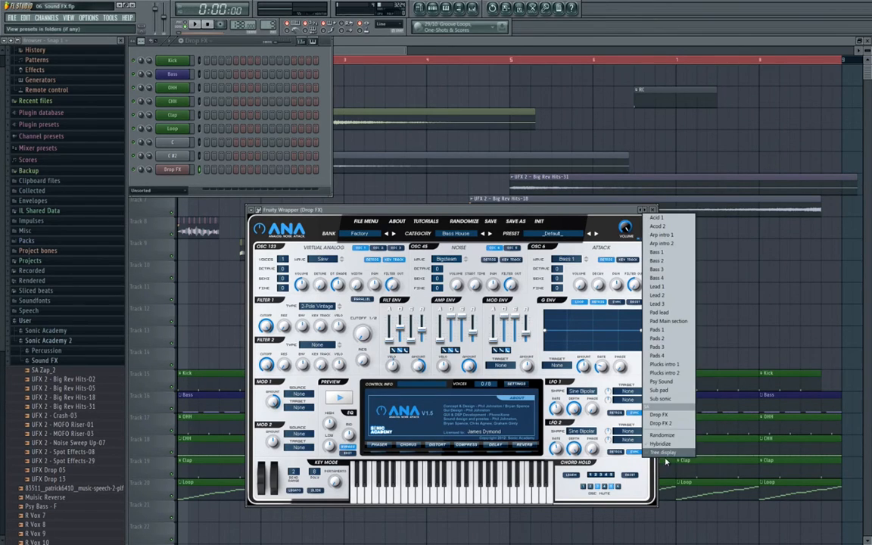
{"action": "left_click", "coordinate": [601, 374]}
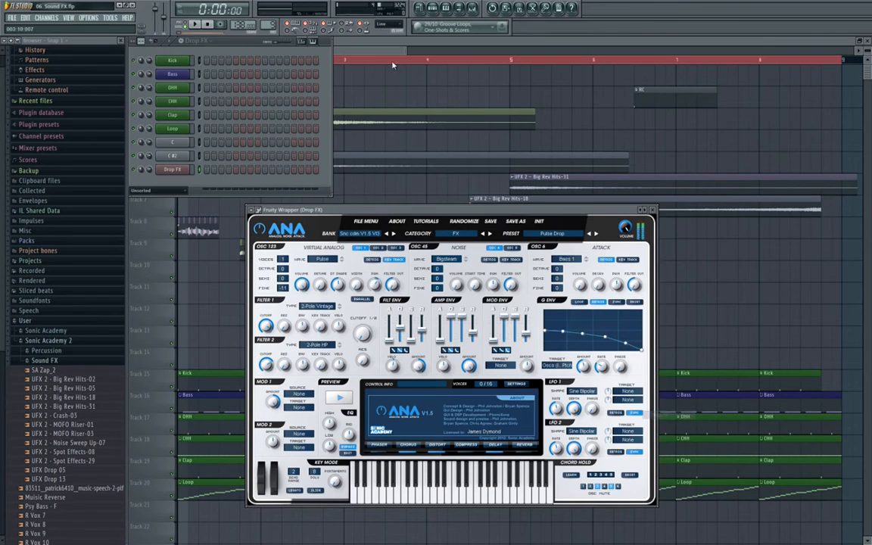
- Link mixer insert 20 to the Drop FX channel, naming it Drop FX
{"action": "left_click", "coordinate": [472, 9]}
{"action": "right_click", "coordinate": [546, 294]}
{"action": "left_click", "coordinate": [650, 268]}
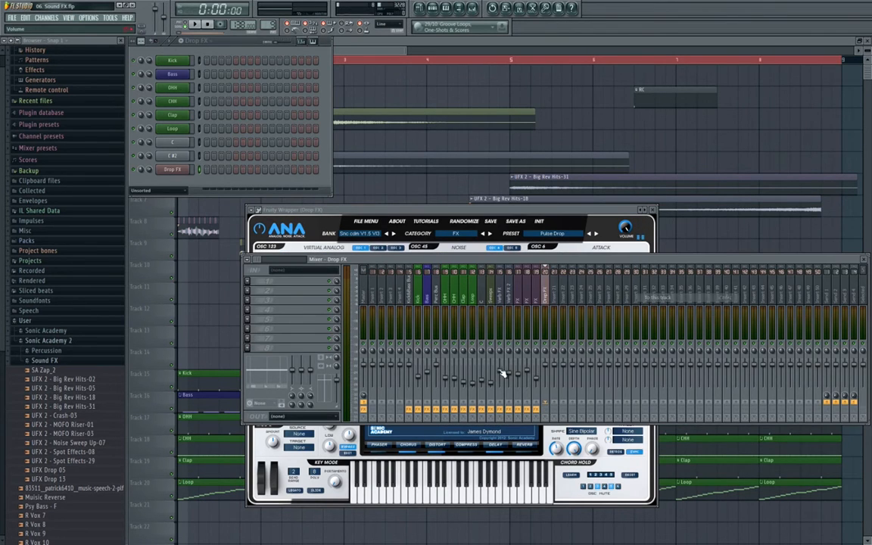
- Write a single F4 note three quarters of a bar long in the Drop FX piano roll and play the song
{"action": "right_click", "coordinate": [183, 177]}
{"action": "left_click", "coordinate": [207, 169]}
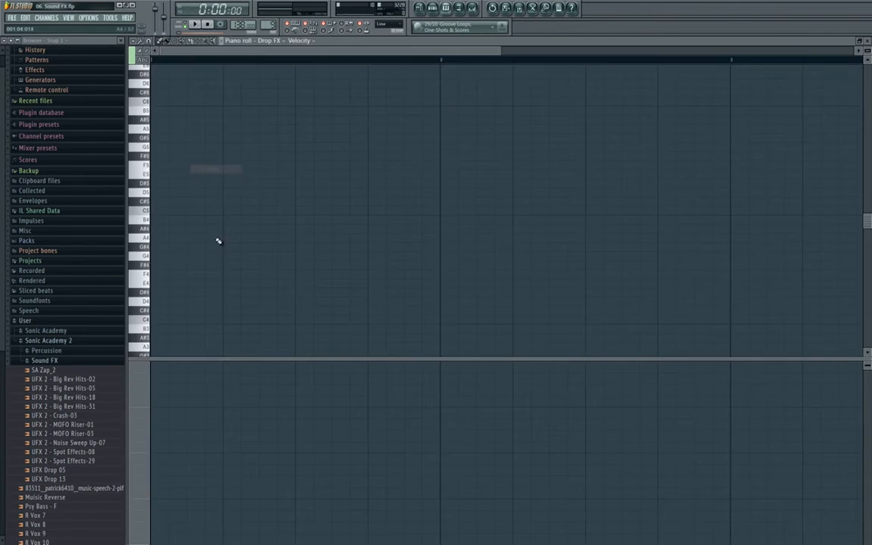
{"action": "left_click", "coordinate": [155, 274]}
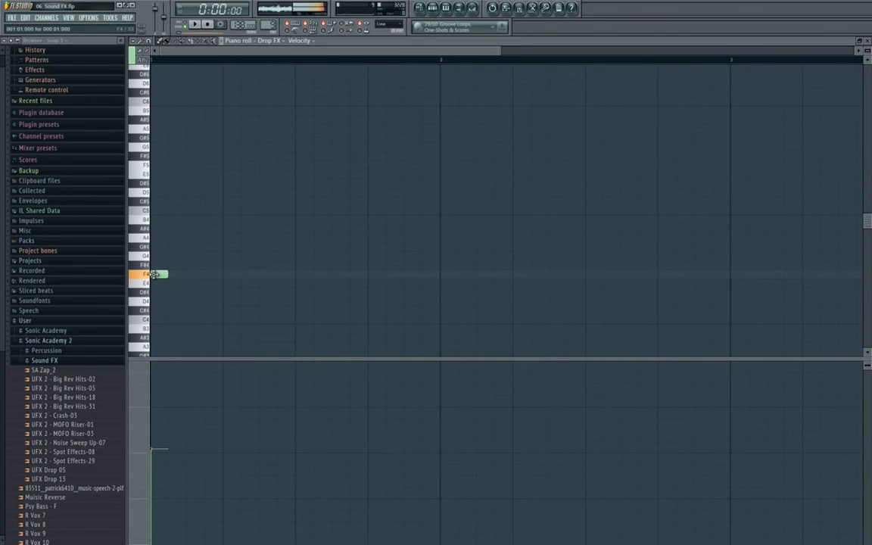
{"action": "left_click", "coordinate": [175, 274]}
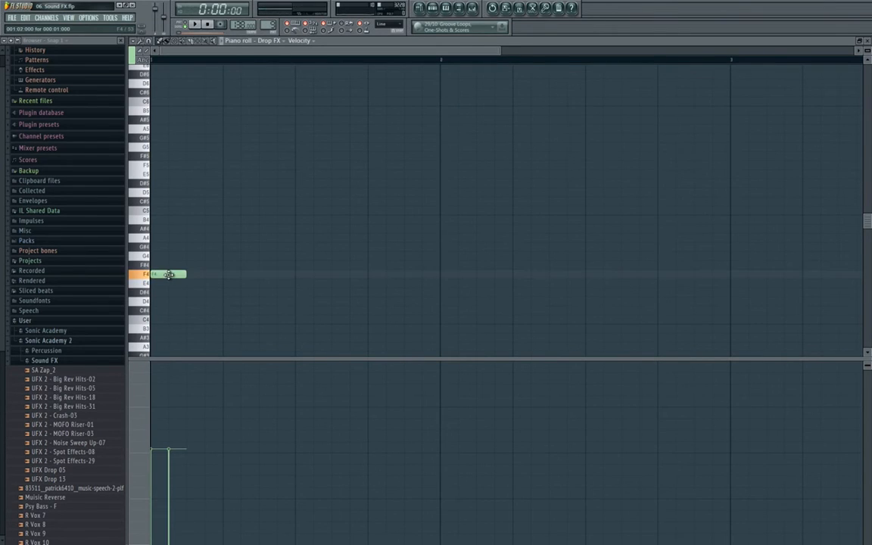
{"action": "right_click", "coordinate": [175, 274]}
{"action": "left_click_drag", "start_coordinate": [166, 274], "coordinate": [367, 276]}
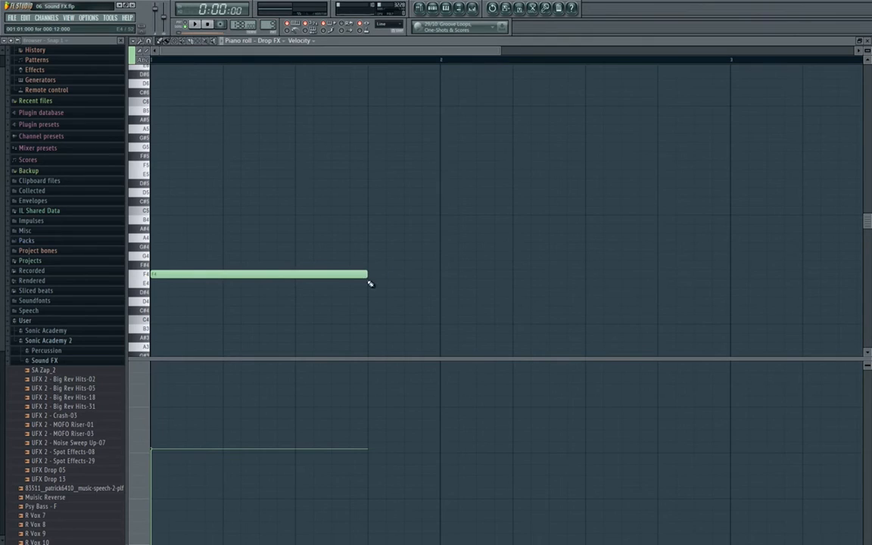
{"action": "scroll", "coordinate": [362, 274], "scroll_direction": "down", "scroll_amount": 3}
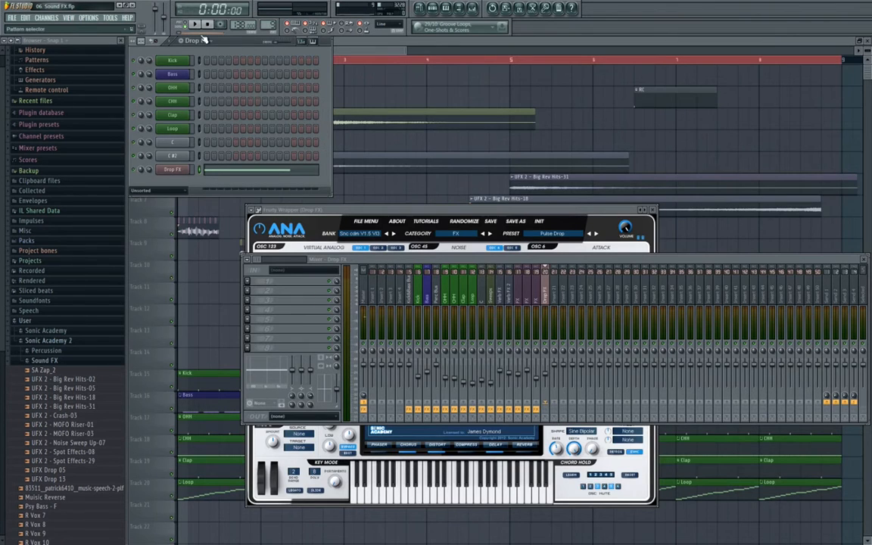
{"action": "key", "text": "space"}
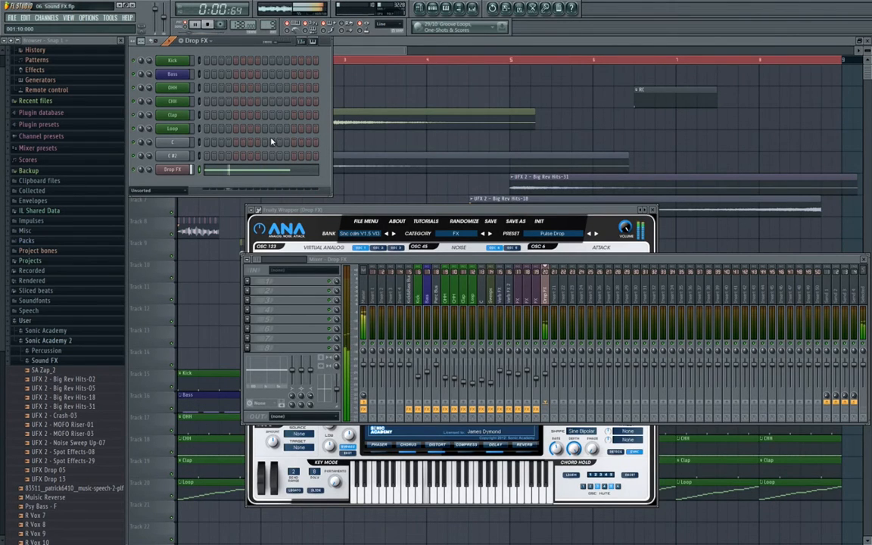
- Stop playback, inspect ANA's Category and Bank lists without changing them, and close the synth
{"action": "key", "text": "space"}
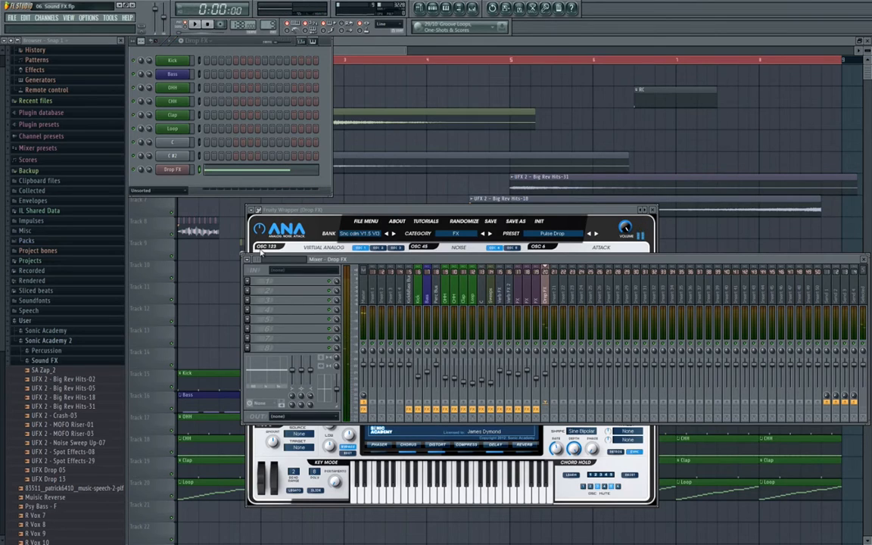
{"action": "left_click_drag", "start_coordinate": [567, 211], "coordinate": [565, 175]}
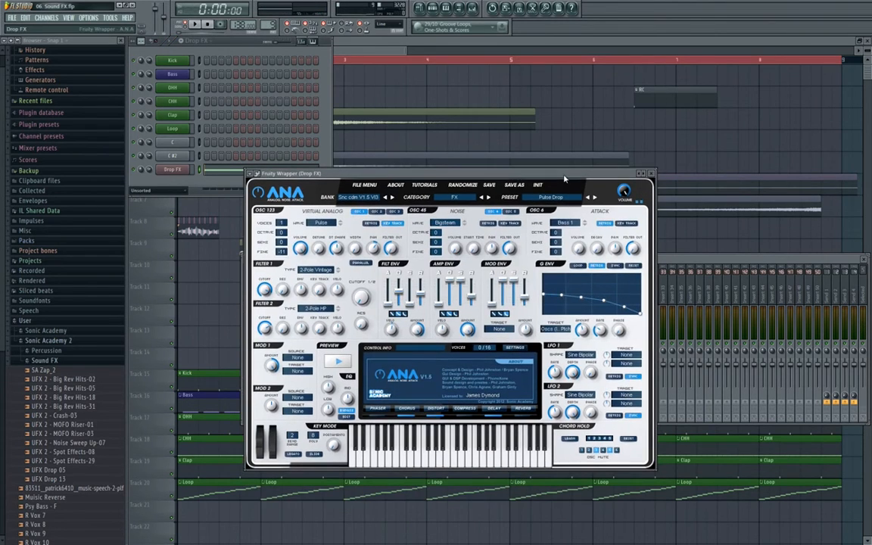
{"action": "left_click", "coordinate": [454, 200]}
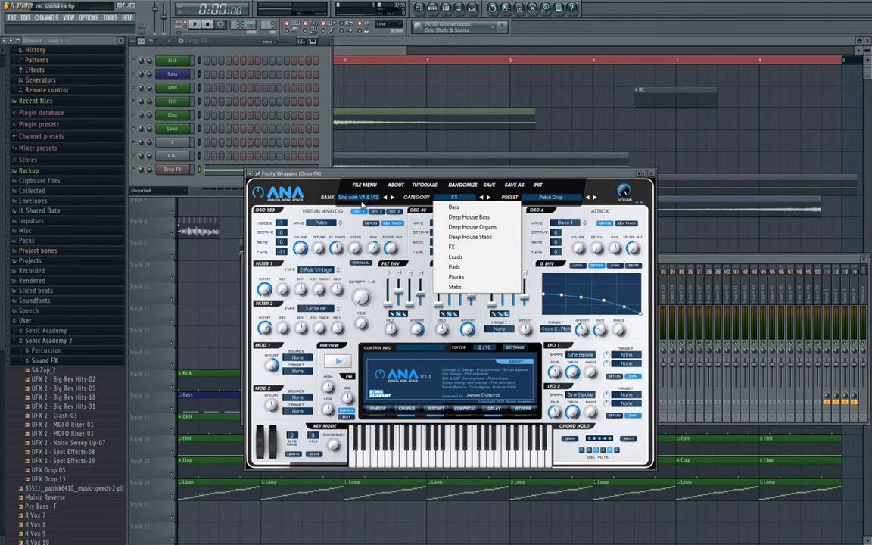
{"action": "left_click", "coordinate": [362, 200]}
{"action": "left_click", "coordinate": [362, 199]}
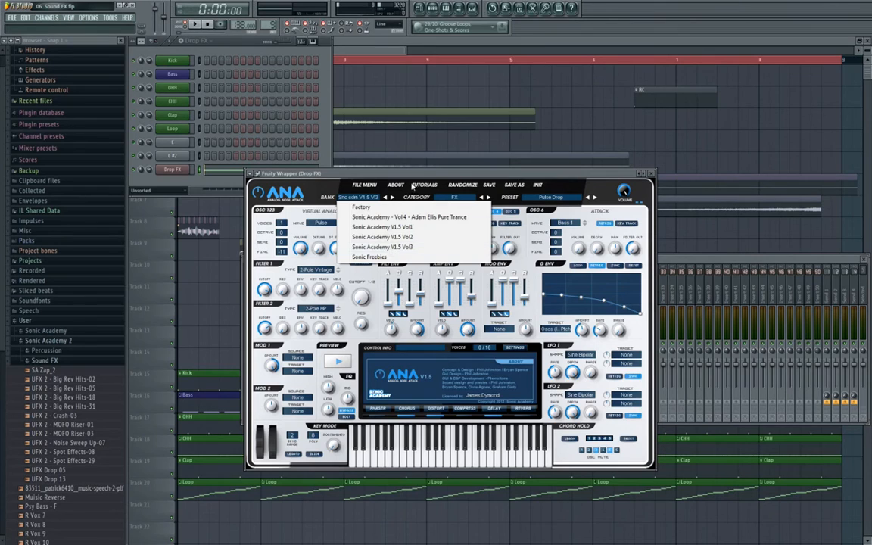
{"action": "left_click", "coordinate": [414, 177]}
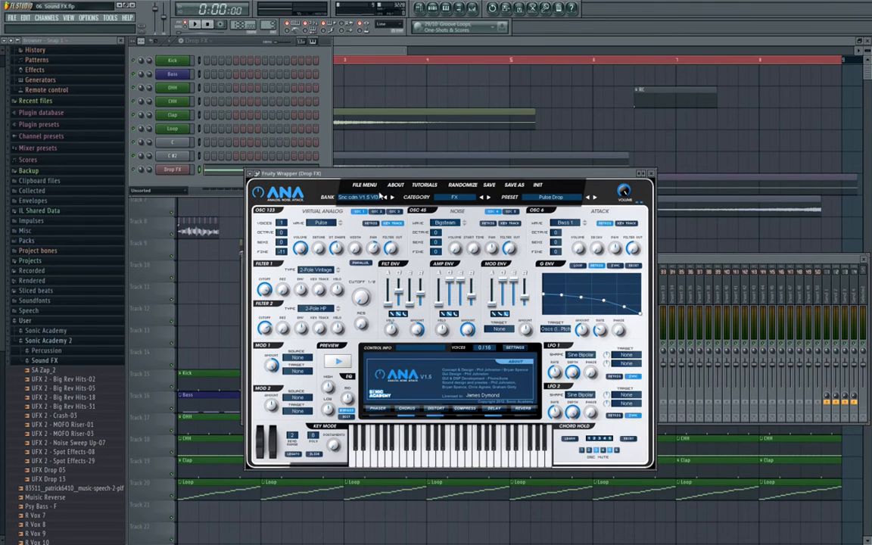
{"action": "left_click_drag", "start_coordinate": [405, 175], "coordinate": [426, 203]}
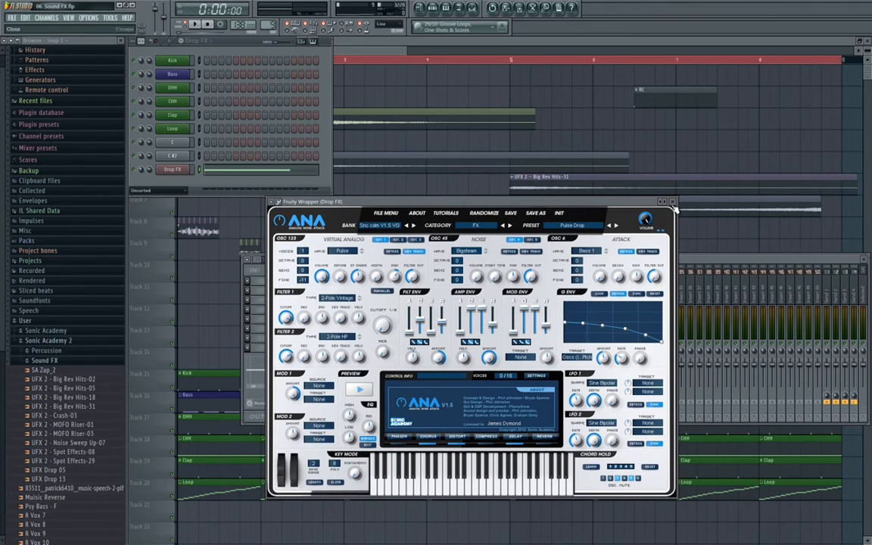
{"action": "left_click", "coordinate": [675, 205]}
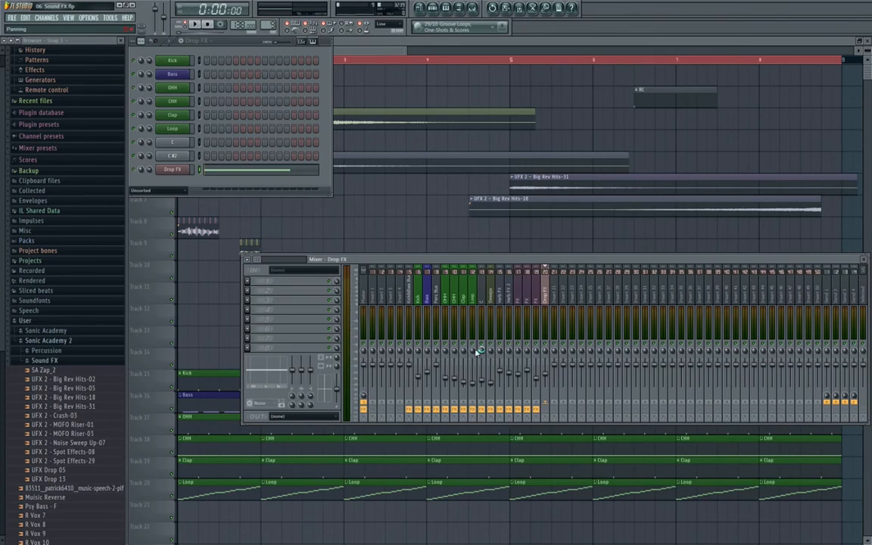
- Load Fruity Stereo Shaper into the first effect slot of the Drop FX insert
{"action": "left_click_drag", "start_coordinate": [542, 257], "coordinate": [511, 231]}
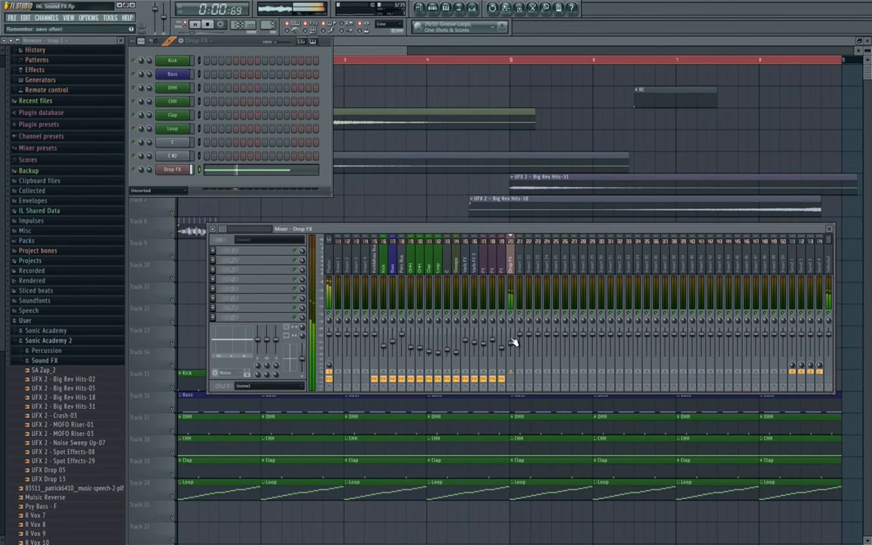
{"action": "left_click", "coordinate": [173, 168]}
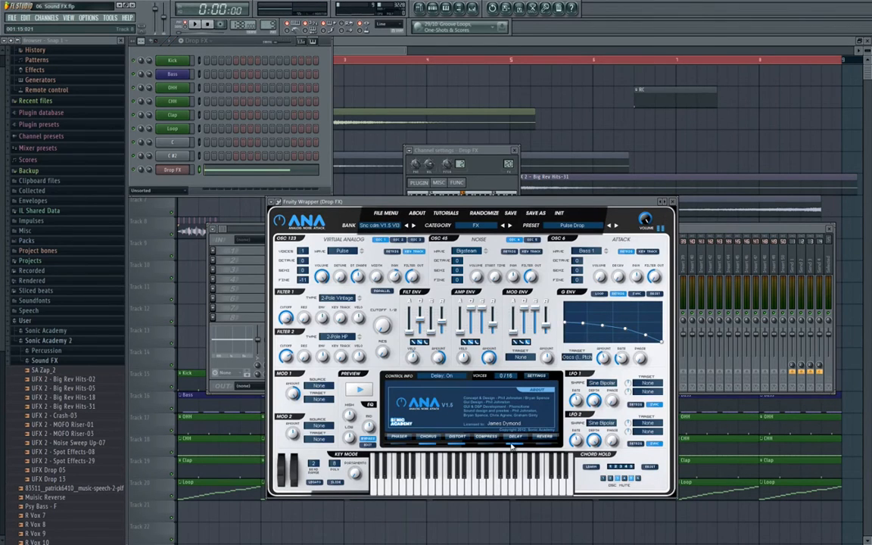
{"action": "left_click", "coordinate": [671, 201]}
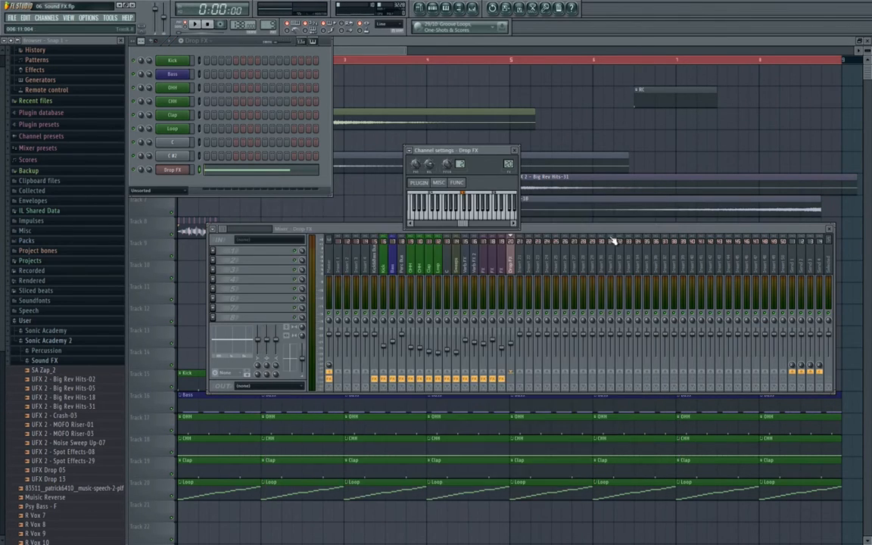
{"action": "left_click", "coordinate": [219, 244]}
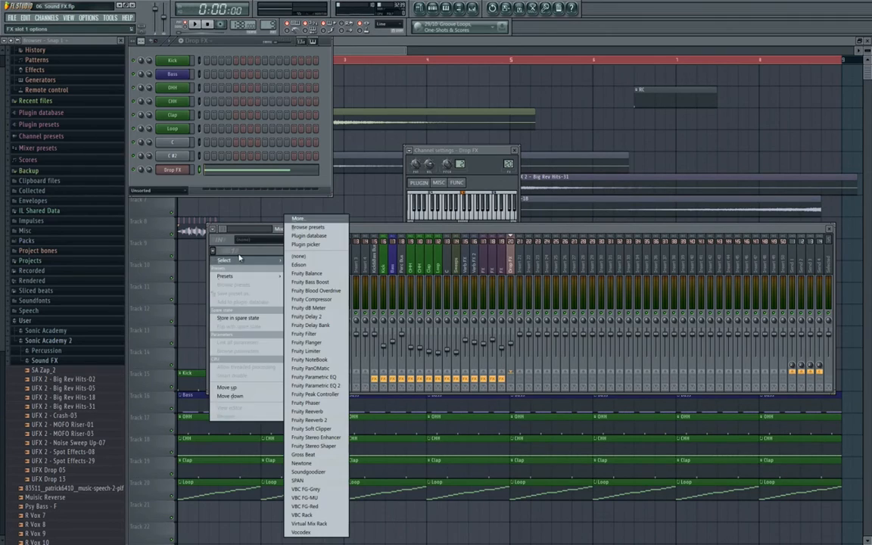
{"action": "left_click", "coordinate": [318, 446]}
{"action": "left_click_drag", "start_coordinate": [202, 97], "coordinate": [318, 185]}
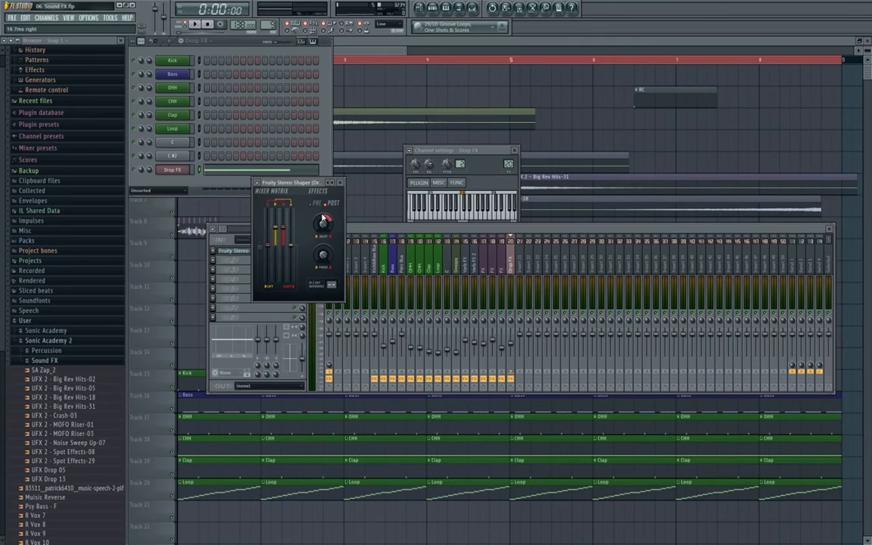
{"action": "left_click", "coordinate": [342, 184]}
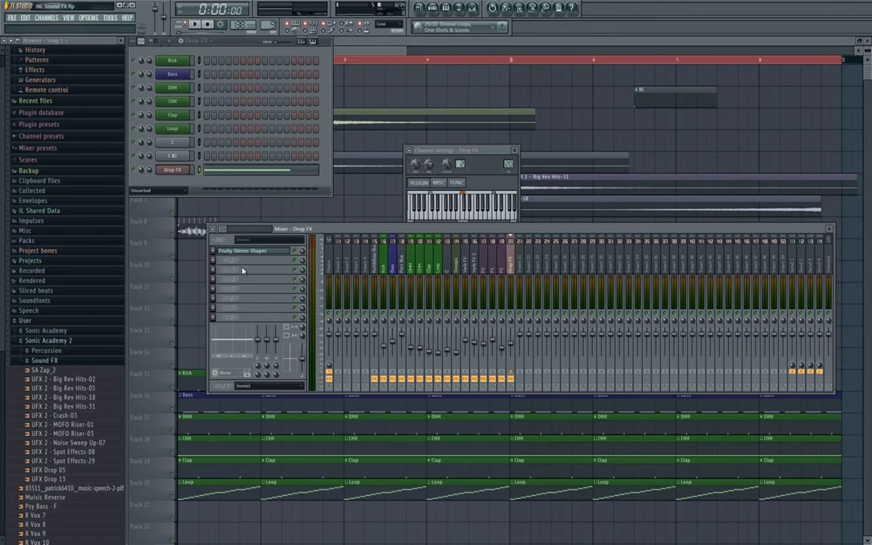
- Audition the Stereo Shaper, then load Fruity Parametric EQ 2 into the second slot
{"action": "key", "text": "space"}
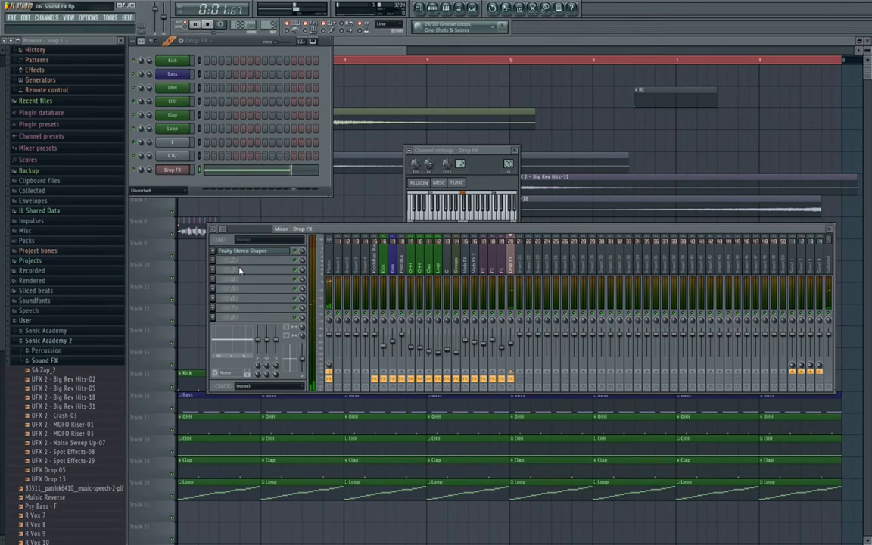
{"action": "key", "text": "space"}
{"action": "left_click", "coordinate": [214, 260]}
{"action": "mouse_move", "coordinate": [224, 270]}
{"action": "left_click", "coordinate": [334, 385]}
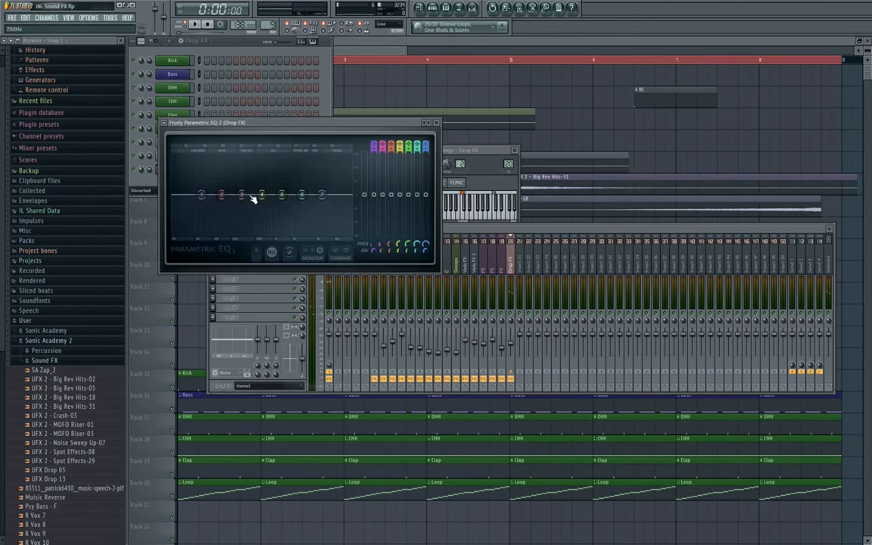
- Shape the Drop FX EQ with a band 1 low cut and a mid dip near 310Hz
{"action": "left_click_drag", "start_coordinate": [201, 195], "coordinate": [218, 218]}
{"action": "left_click_drag", "start_coordinate": [257, 122], "coordinate": [372, 130]}
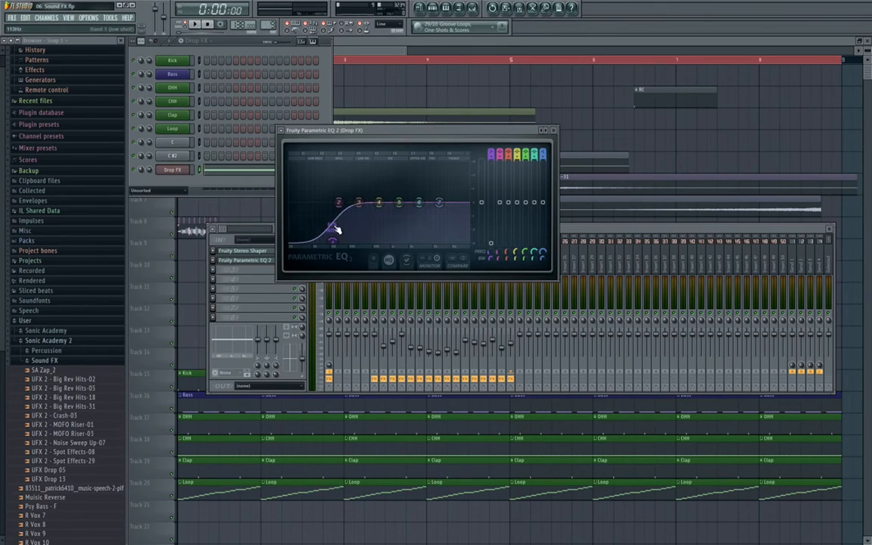
{"action": "left_click_drag", "start_coordinate": [338, 230], "coordinate": [363, 215]}
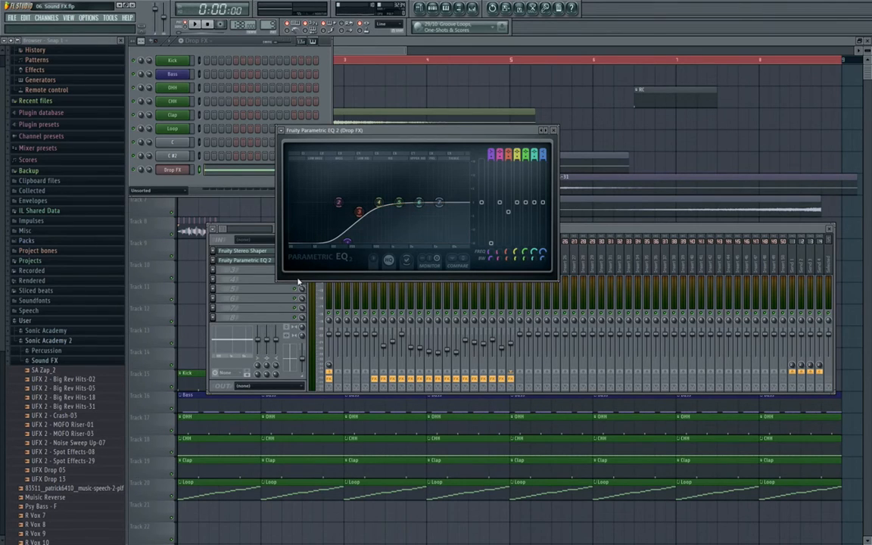
- Load Fruity Delay 2 into the third slot and audition the effect chain
{"action": "left_click", "coordinate": [252, 292]}
{"action": "left_click", "coordinate": [217, 277]}
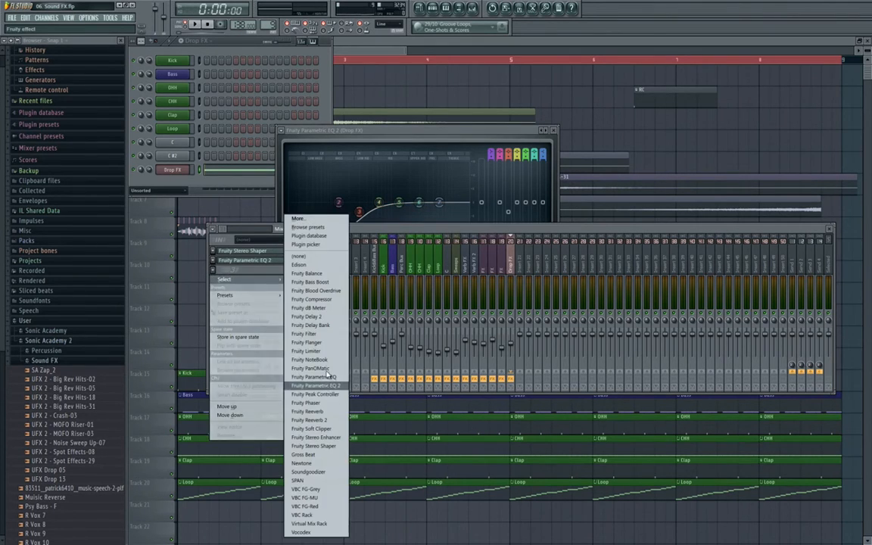
{"action": "left_click", "coordinate": [286, 288]}
{"action": "left_click_drag", "start_coordinate": [305, 146], "coordinate": [475, 193]}
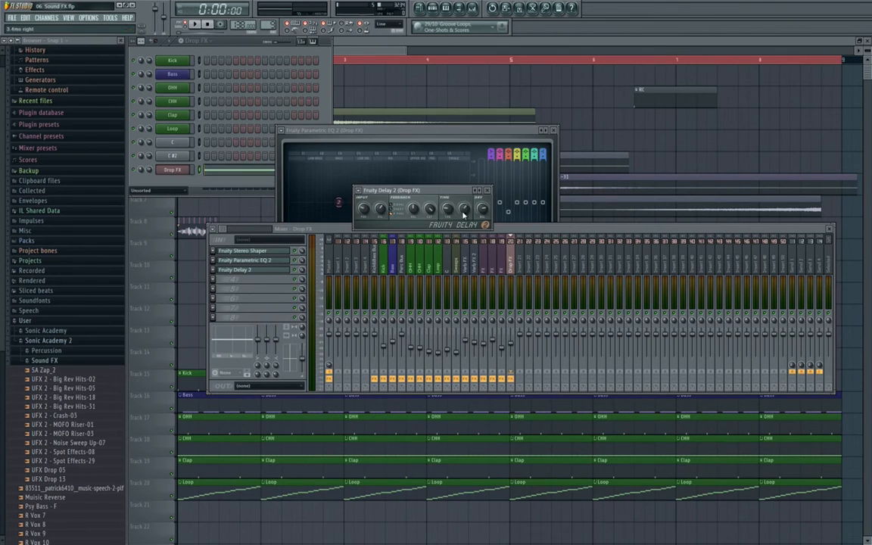
{"action": "key", "text": "space"}
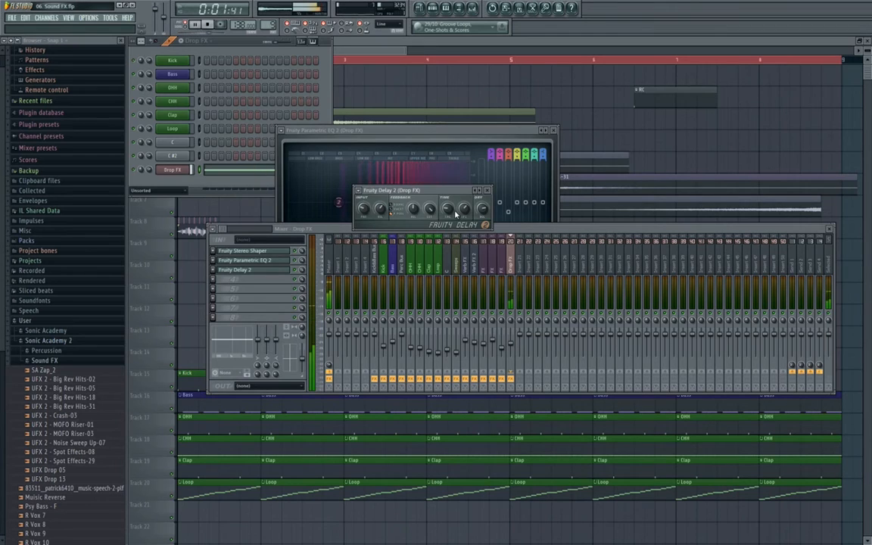
{"action": "key", "text": "space"}
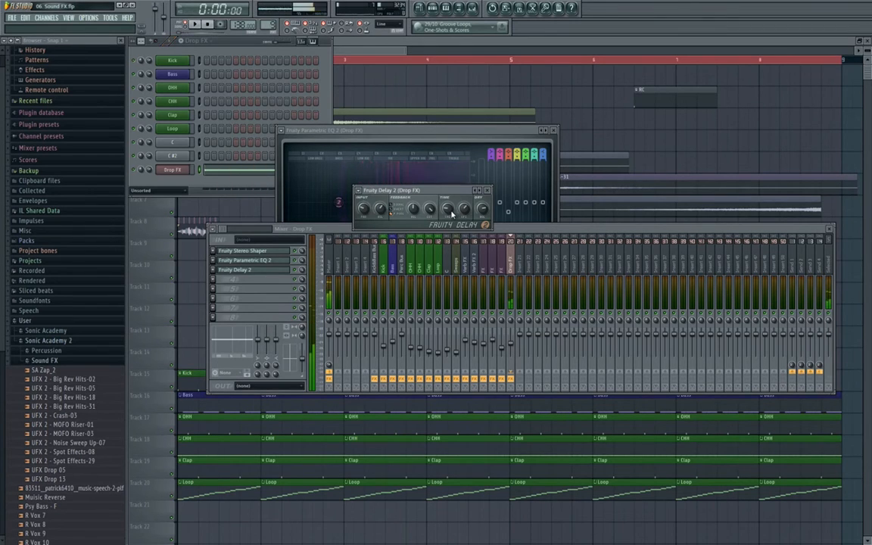
{"action": "left_click", "coordinate": [224, 283]}
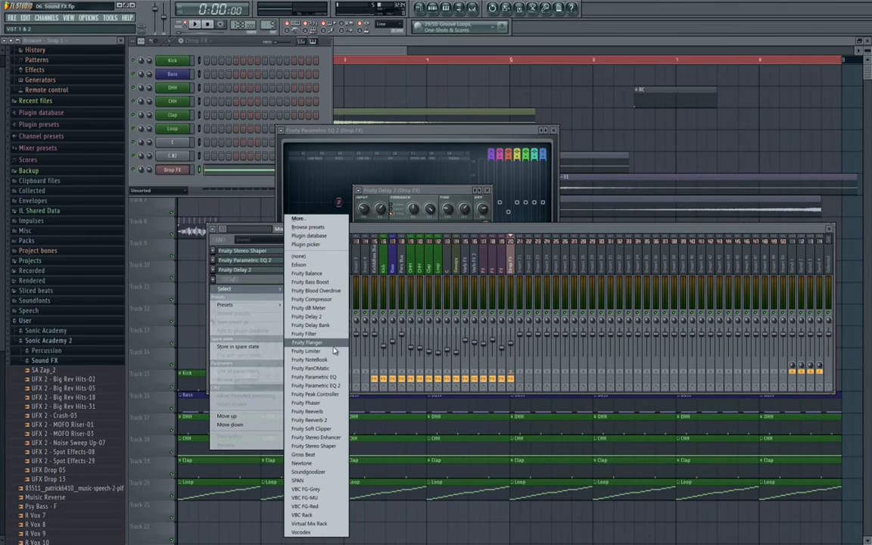
{"action": "left_click", "coordinate": [469, 267]}
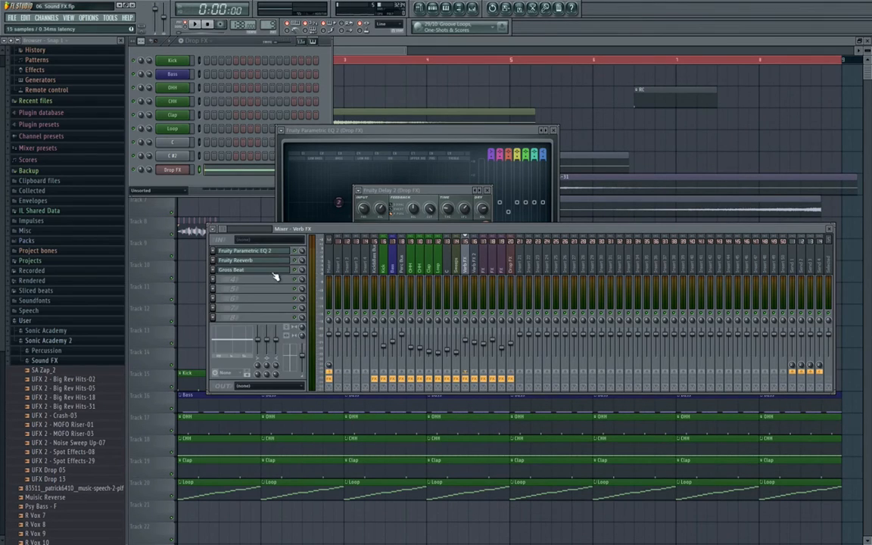
- Copy the Verb FX track's Fruity Reeverb onto the Drop FX insert
{"action": "left_click", "coordinate": [265, 262]}
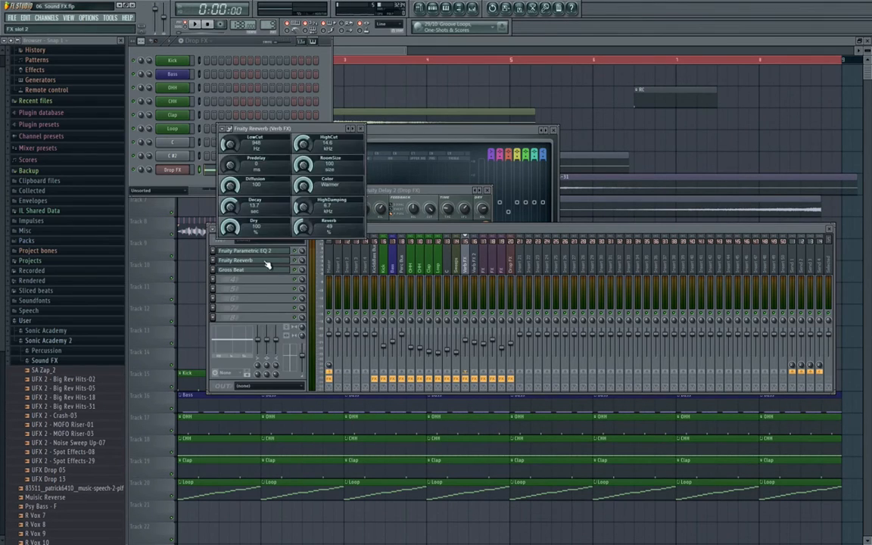
{"action": "left_click", "coordinate": [222, 129]}
{"action": "left_click_drag", "start_coordinate": [244, 171], "coordinate": [514, 265]}
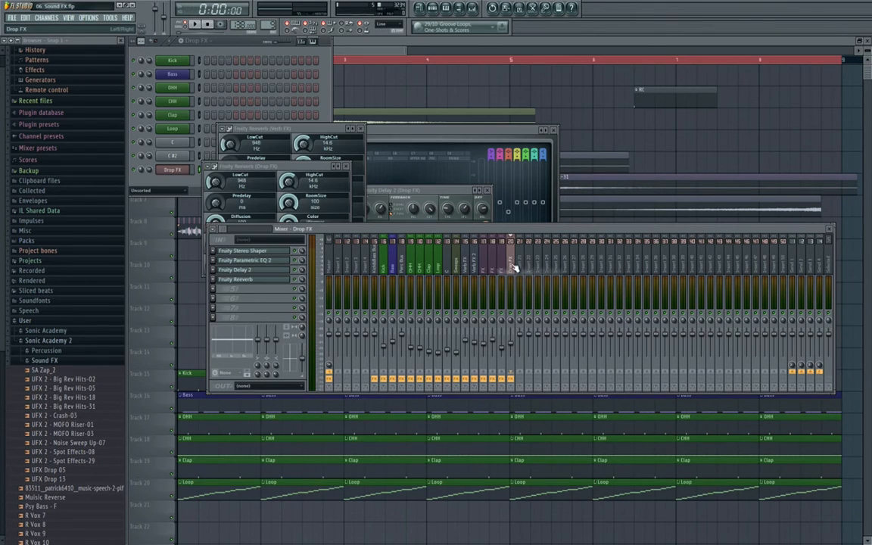
{"action": "left_click", "coordinate": [471, 271]}
{"action": "left_click", "coordinate": [269, 261]}
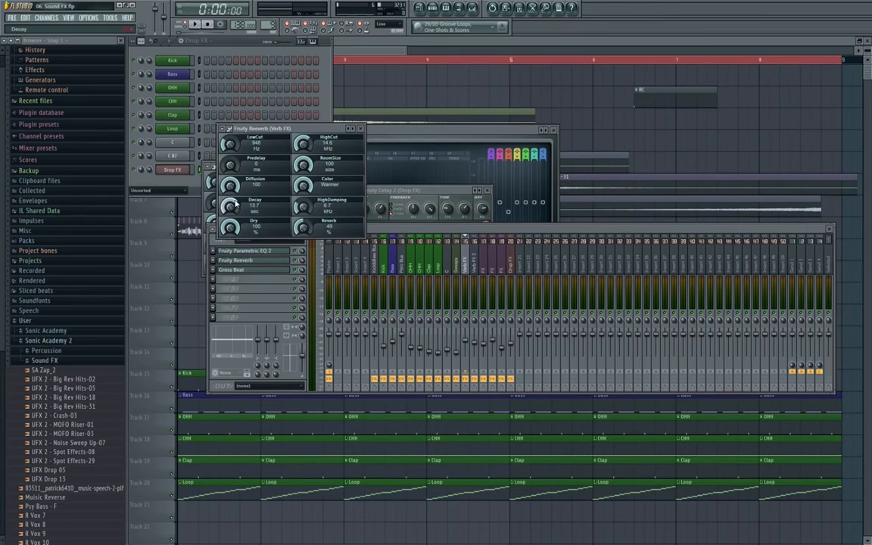
{"action": "left_click", "coordinate": [359, 129]}
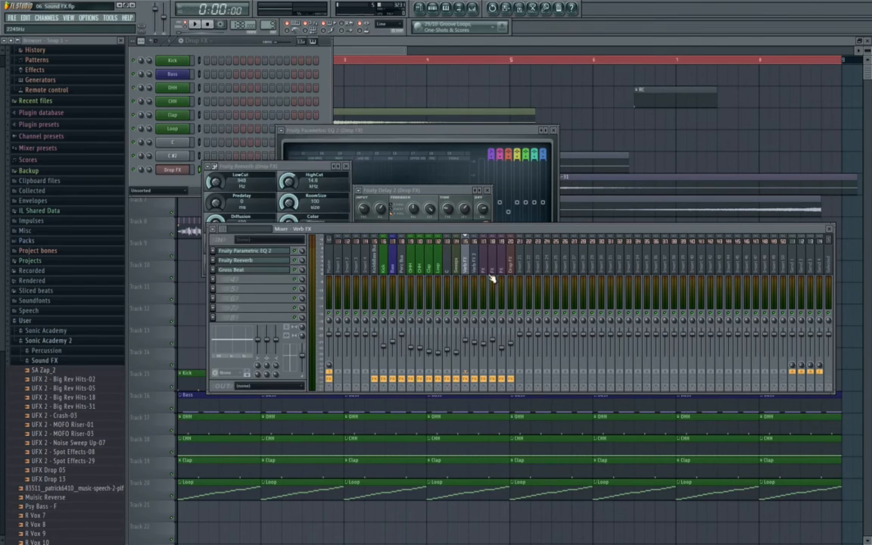
{"action": "left_click", "coordinate": [515, 268]}
{"action": "left_click", "coordinate": [287, 282]}
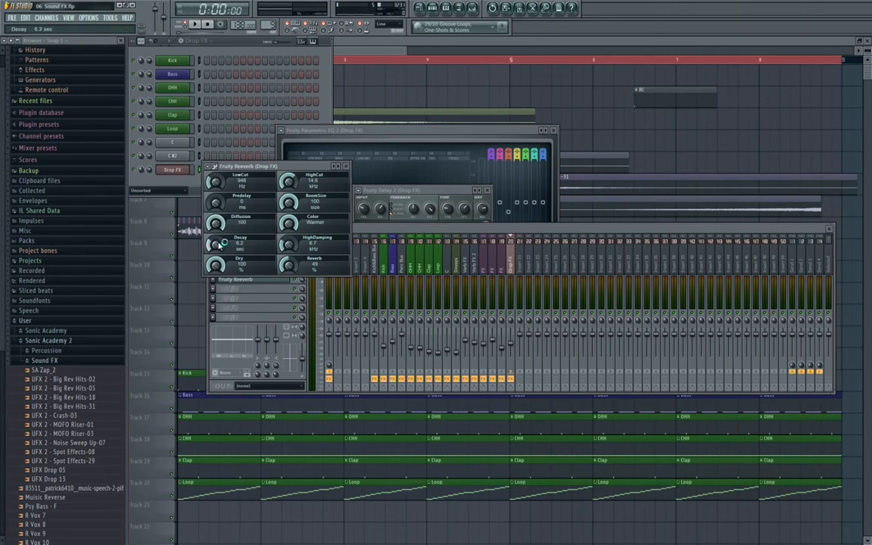
{"action": "left_click", "coordinate": [476, 280]}
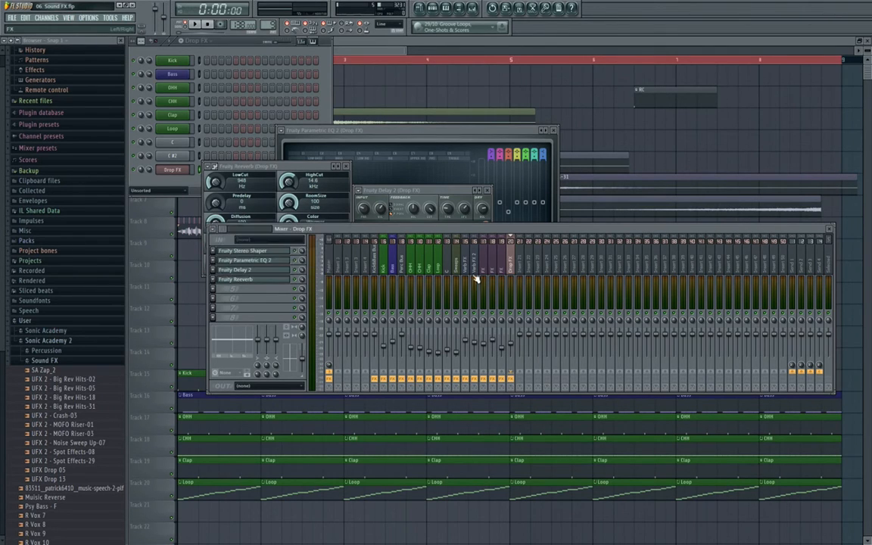
- Copy the neighbouring insert's Gross Beat sidechain preset onto Drop FX, close plugin windows and play
{"action": "left_click", "coordinate": [501, 271]}
{"action": "left_click", "coordinate": [227, 271]}
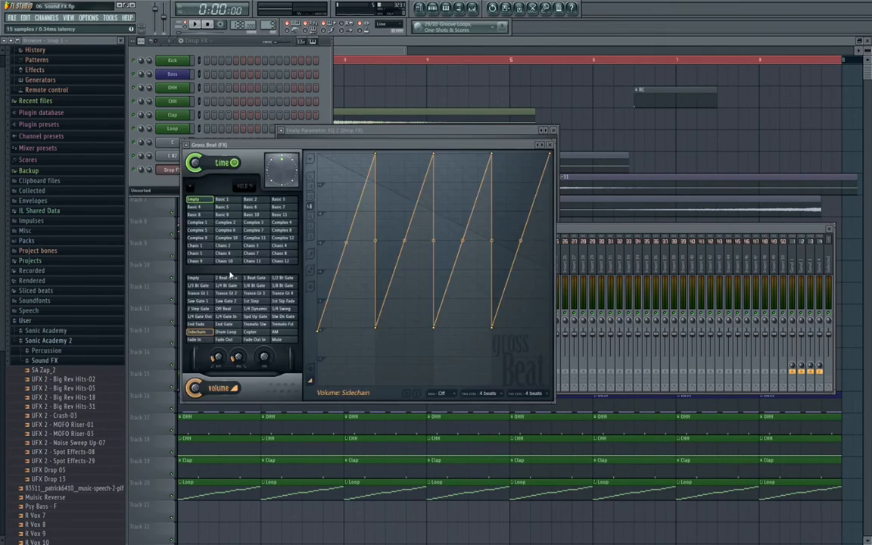
{"action": "left_click", "coordinate": [187, 145]}
{"action": "left_click_drag", "start_coordinate": [198, 186], "coordinate": [511, 280]}
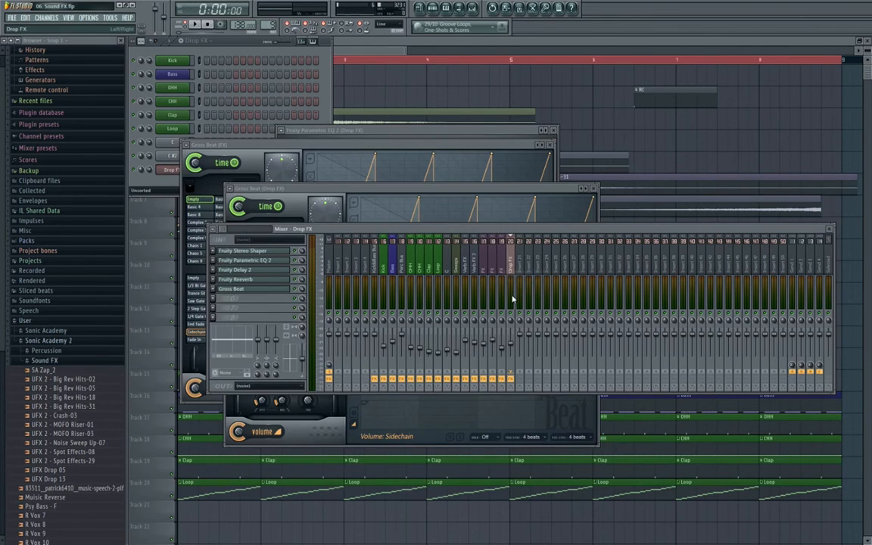
{"action": "left_click", "coordinate": [594, 189]}
{"action": "left_click", "coordinate": [548, 144]}
{"action": "left_click", "coordinate": [552, 130]}
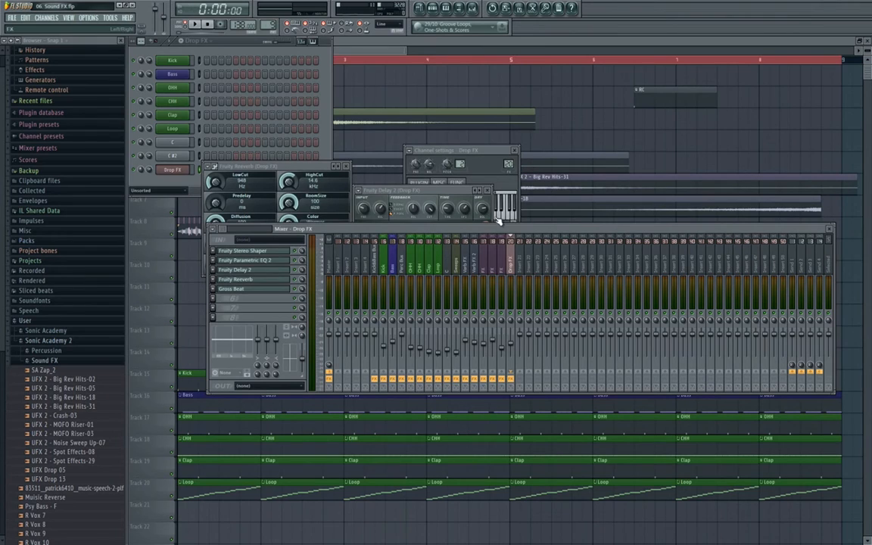
{"action": "key", "text": "space"}
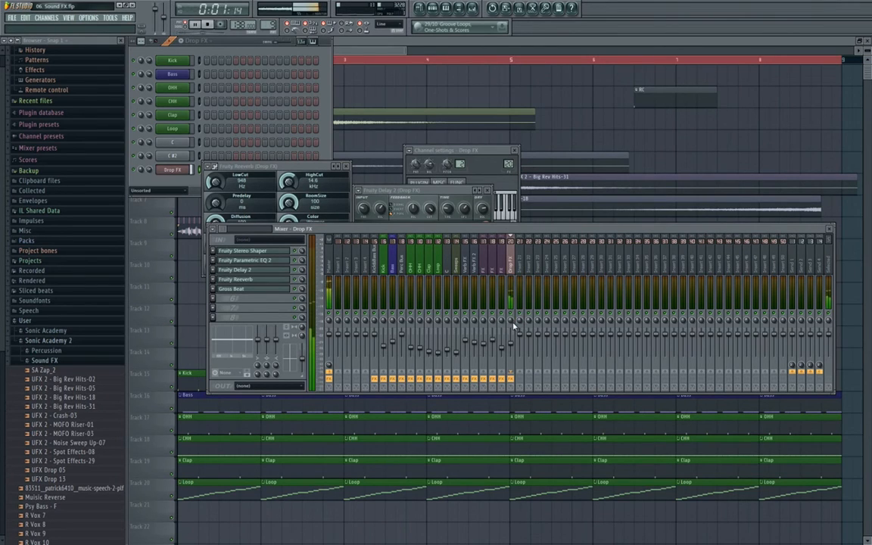
{"action": "left_click", "coordinate": [583, 133]}
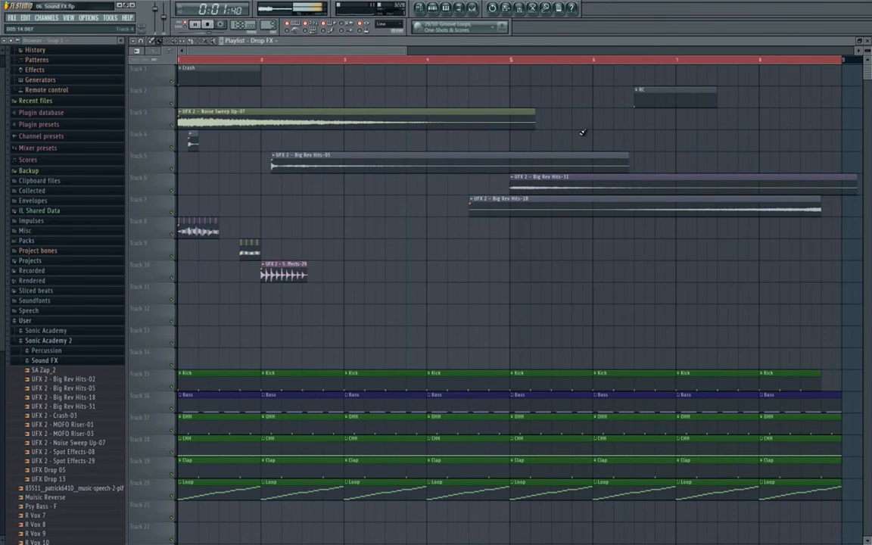
- Paint a Drop FX pattern clip on Track 11 at bar 3 and audition it with the song
{"action": "key", "text": "space"}
{"action": "scroll", "coordinate": [456, 213], "scroll_direction": "down", "scroll_amount": 2}
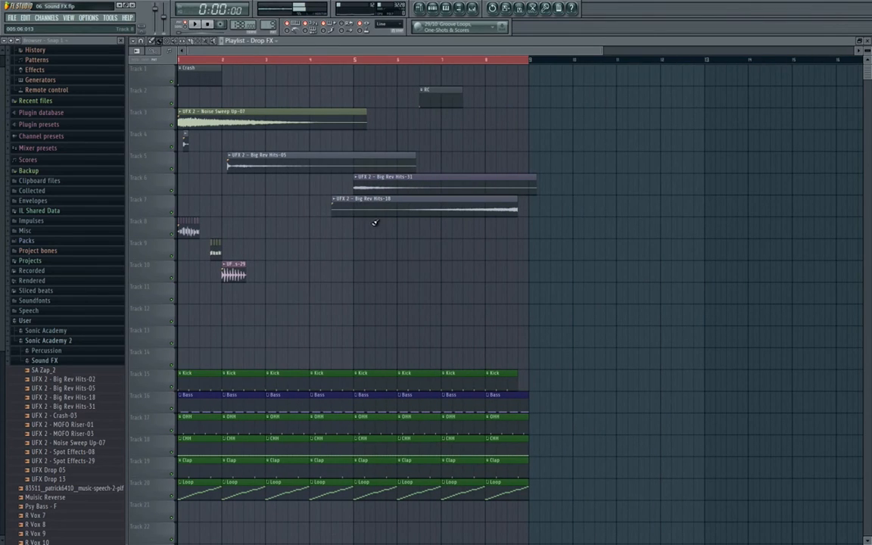
{"action": "scroll", "coordinate": [242, 254], "scroll_direction": "up", "scroll_amount": 3}
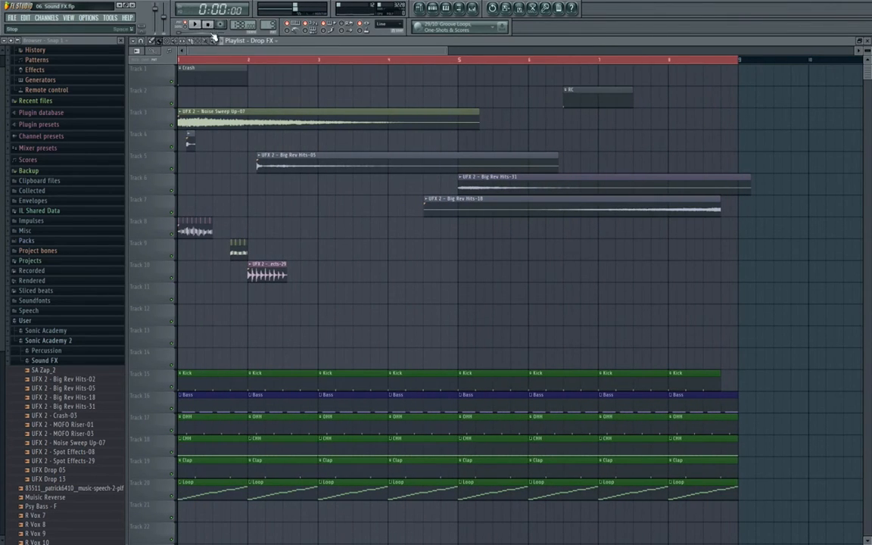
{"action": "left_click", "coordinate": [320, 295]}
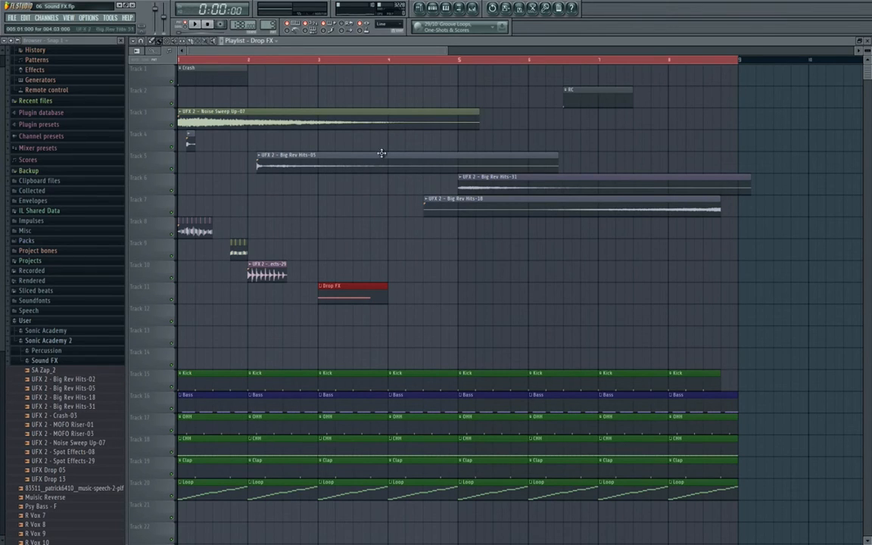
{"action": "key", "text": "F9"}
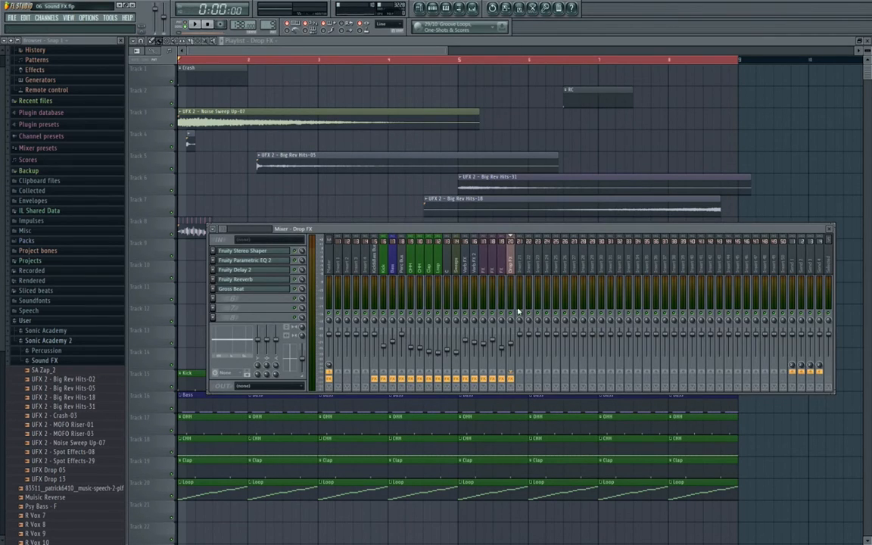
{"action": "key", "text": "space"}
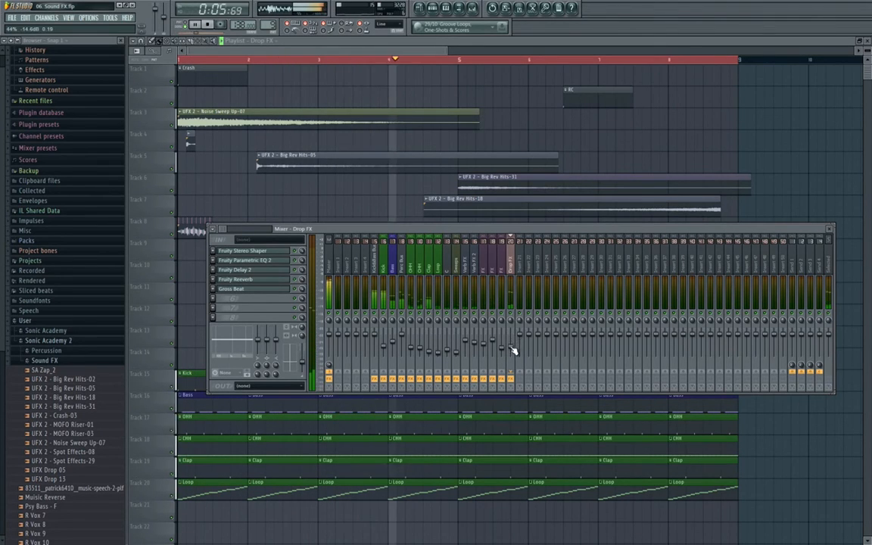
{"action": "key", "text": "F9"}
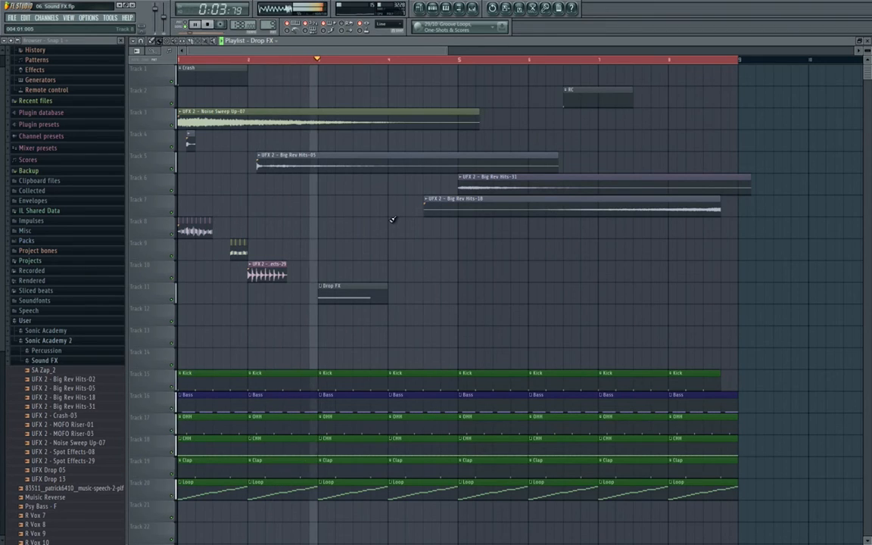
{"action": "left_click", "coordinate": [208, 24]}
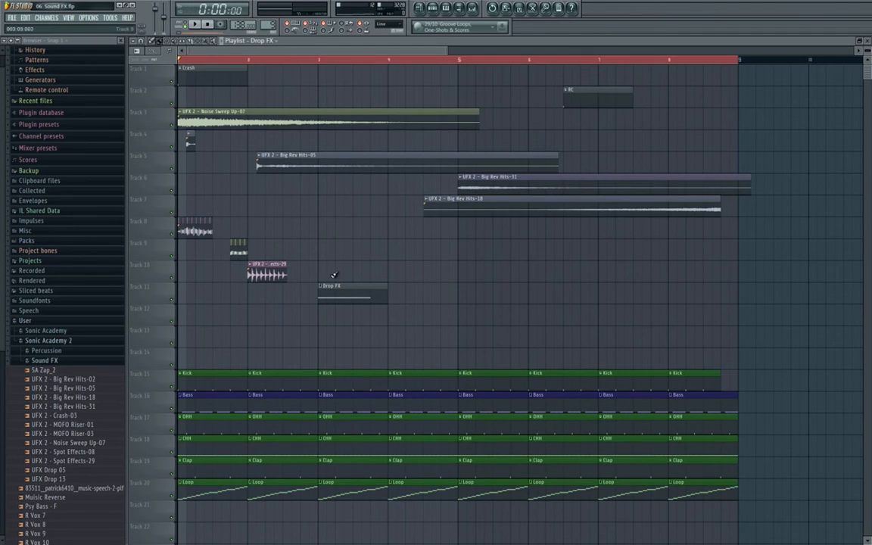
{"action": "left_click", "coordinate": [437, 10]}
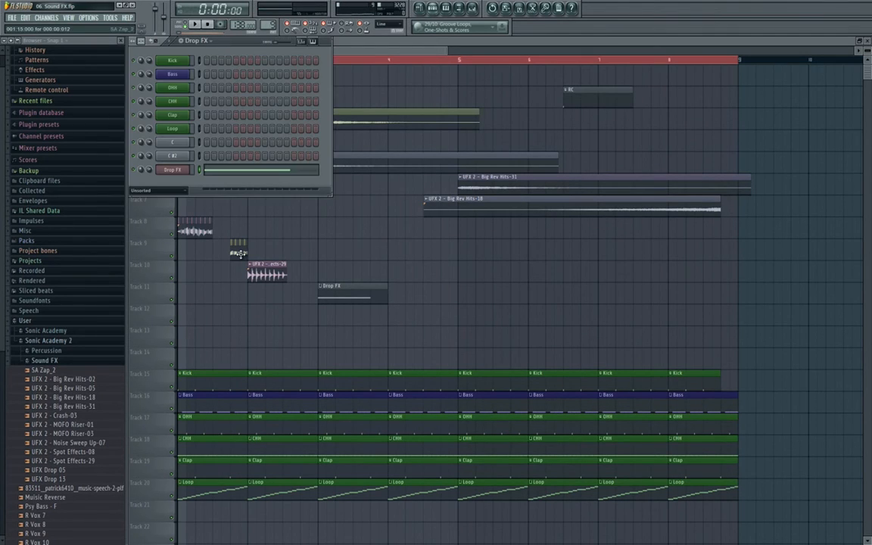
- Create pattern Drop FX 2 with a new ANA channel loaded with the Pulse Drop preset
{"action": "left_click", "coordinate": [180, 44]}
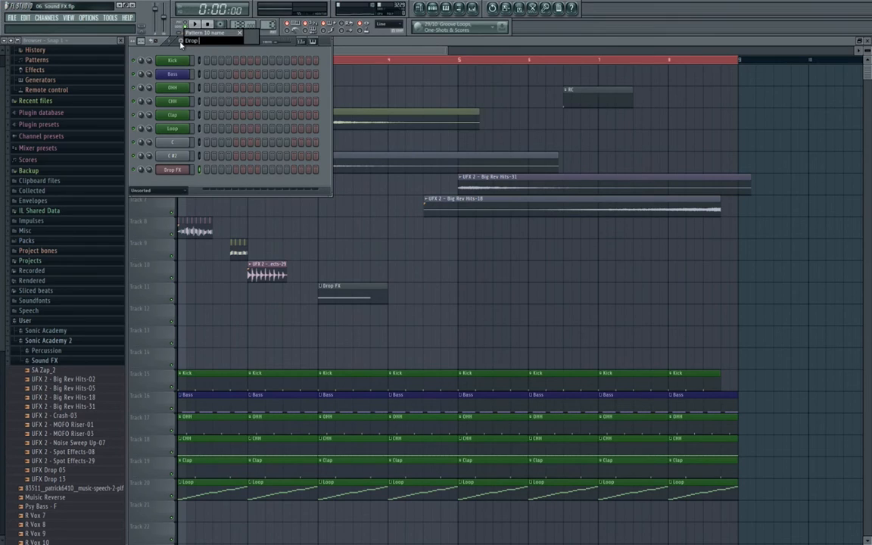
{"action": "key", "text": "Return"}
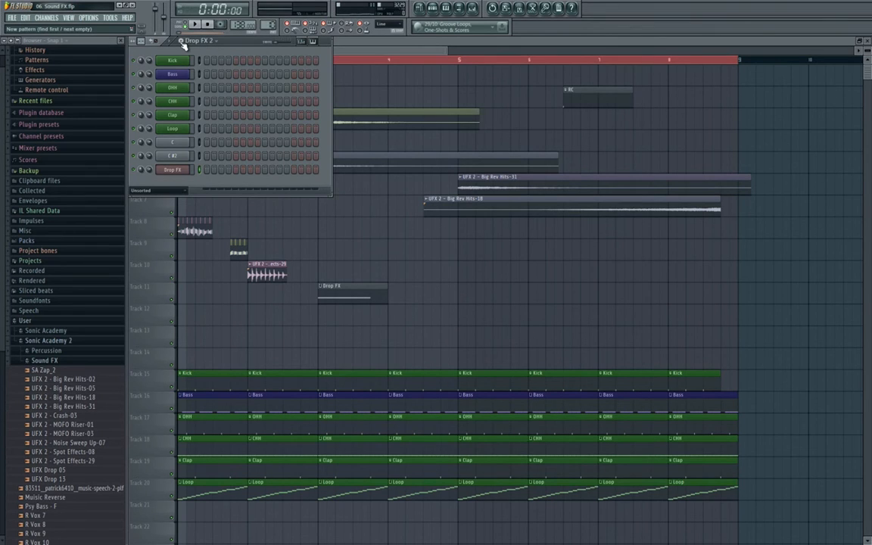
{"action": "right_click", "coordinate": [180, 185]}
{"action": "left_click", "coordinate": [220, 271]}
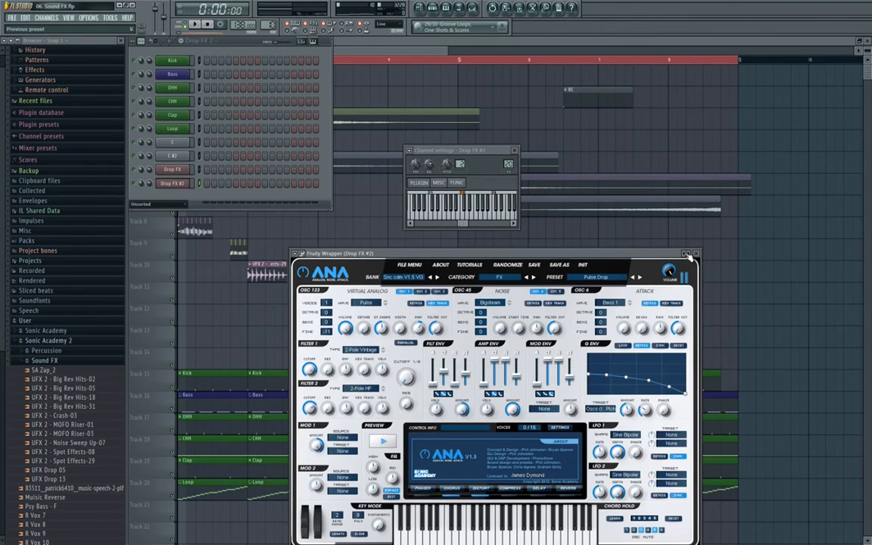
{"action": "right_click", "coordinate": [687, 256]}
{"action": "left_click", "coordinate": [710, 463]}
- Check the notes of the Drop FX clip in the playlist
{"action": "left_click", "coordinate": [408, 239]}
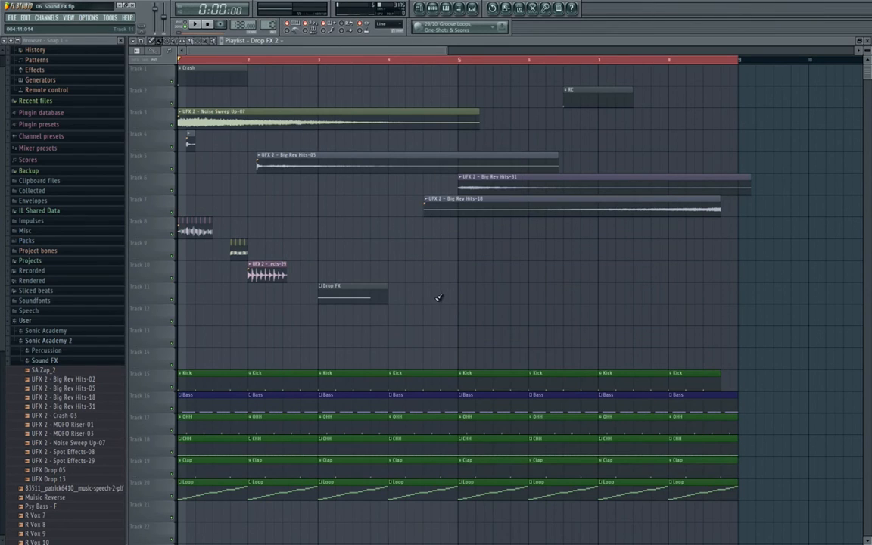
{"action": "double_click", "coordinate": [359, 295]}
{"action": "key", "text": "Escape"}
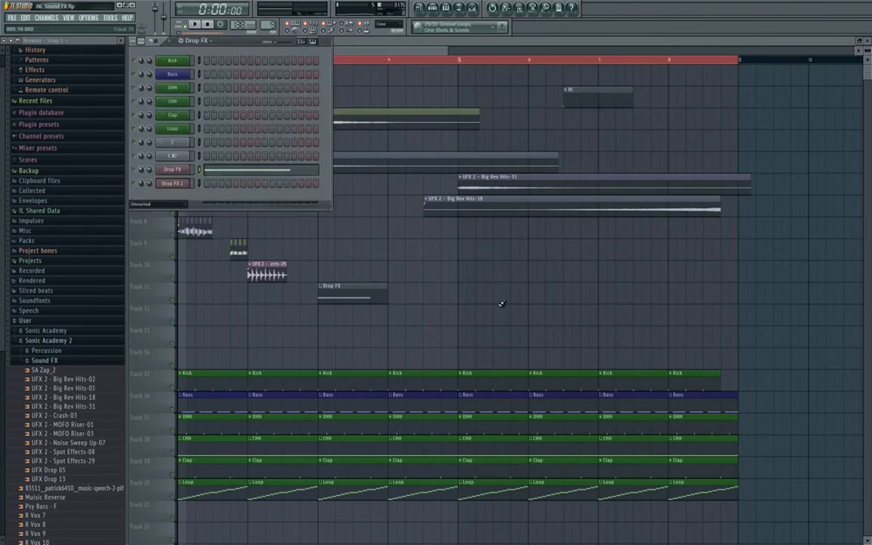
{"action": "left_click", "coordinate": [500, 302]}
{"action": "left_click", "coordinate": [431, 10]}
- Switch to the Drop FX 2 pattern, check its channel's notes and open mixer insert 21's options
{"action": "left_click", "coordinate": [208, 41]}
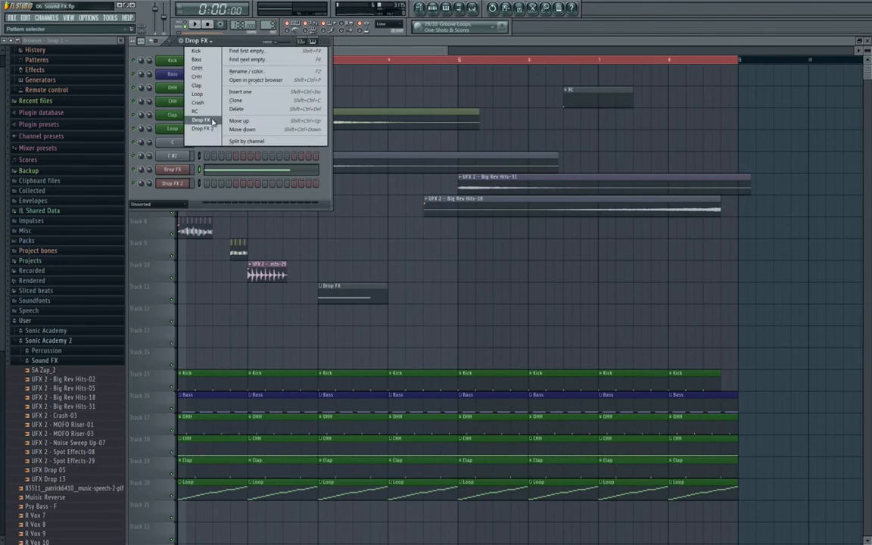
{"action": "left_click", "coordinate": [213, 129]}
{"action": "right_click", "coordinate": [176, 184]}
{"action": "left_click", "coordinate": [203, 184]}
{"action": "key", "text": "Escape"}
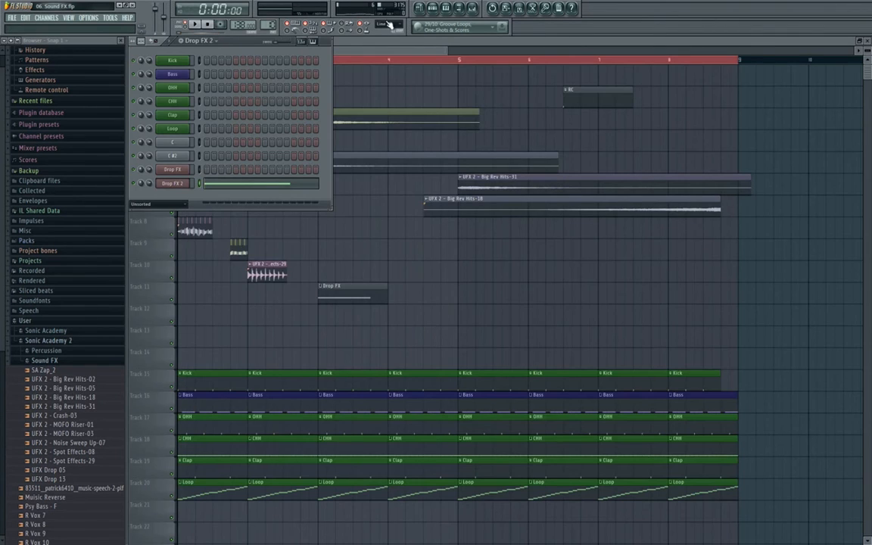
{"action": "key", "text": "F9"}
{"action": "right_click", "coordinate": [521, 266]}
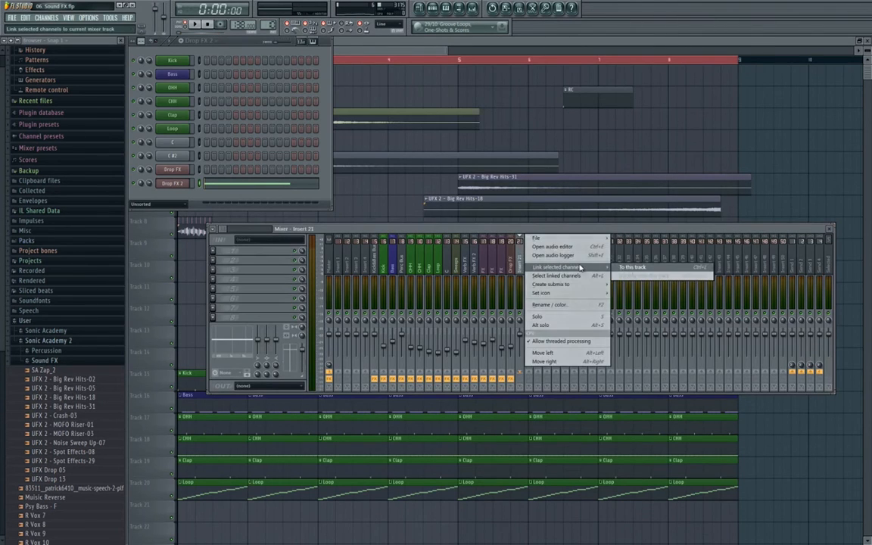
- Load the Drop FX effect chain onto insert 21 and link the Drop FX 2 channel to it
{"action": "right_click", "coordinate": [513, 266]}
{"action": "left_click", "coordinate": [617, 248]}
{"action": "left_click_drag", "start_coordinate": [617, 250], "coordinate": [521, 268]}
{"action": "right_click", "coordinate": [521, 266]}
{"action": "mouse_move", "coordinate": [556, 267]}
{"action": "left_click", "coordinate": [624, 267]}
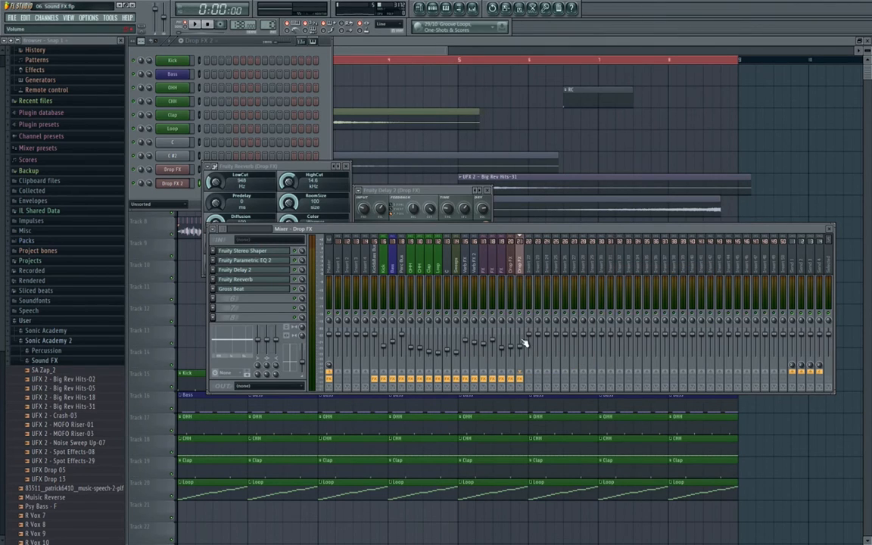
- Audition the new channel, then close the Fruity Reeverb, Fruity Delay 2 and mixer windows
{"action": "key", "text": "space"}
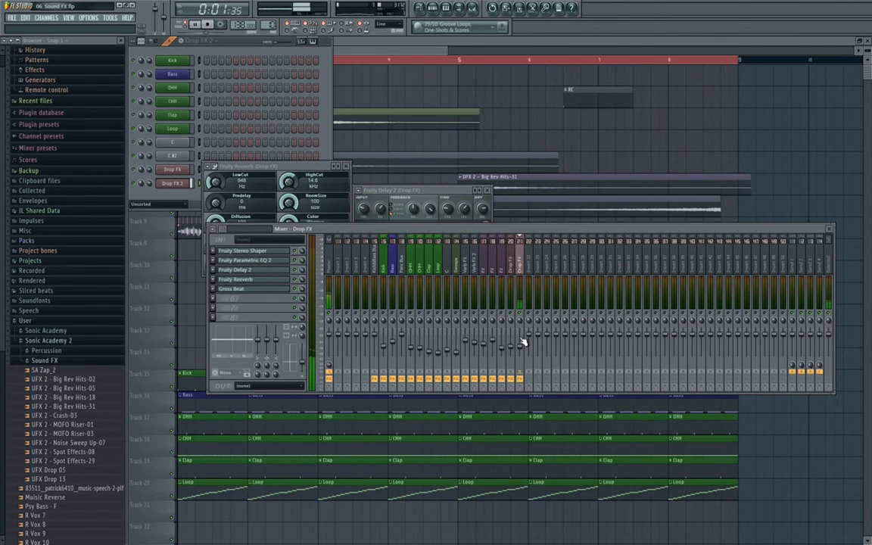
{"action": "key", "text": "space"}
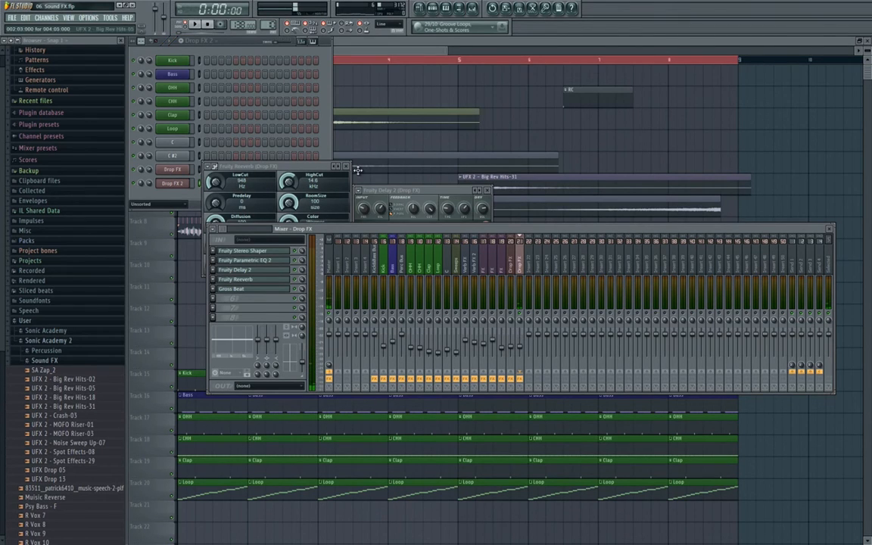
{"action": "left_click", "coordinate": [265, 183]}
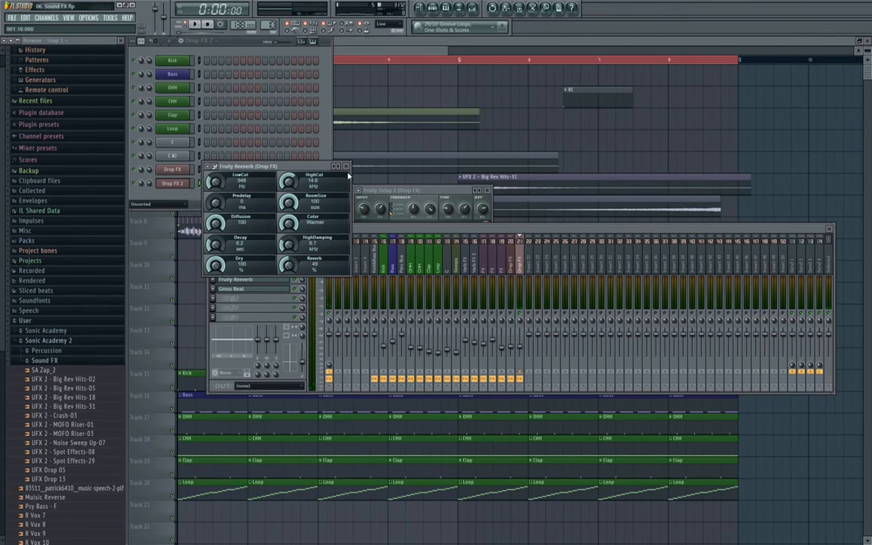
{"action": "left_click", "coordinate": [346, 166]}
{"action": "left_click", "coordinate": [488, 191]}
{"action": "key", "text": "F12"}
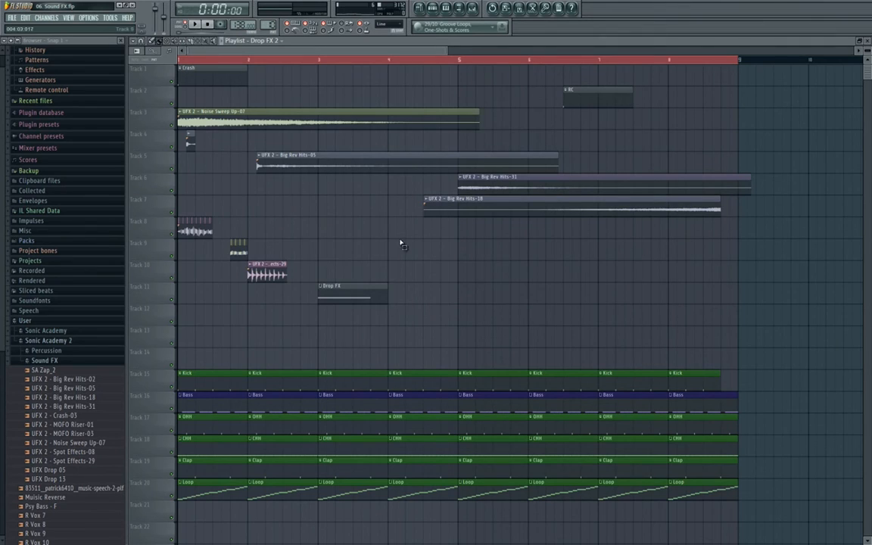
- Copy the impact clips on Tracks 8 to 10 to bar 5
{"action": "left_click_drag", "start_coordinate": [179, 195], "coordinate": [343, 250]}
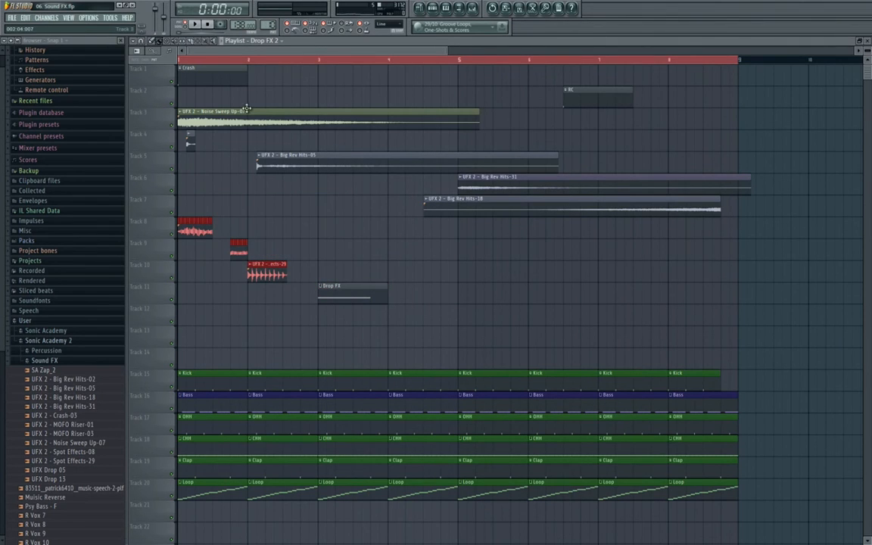
{"action": "left_click_drag", "start_coordinate": [195, 229], "coordinate": [475, 230]}
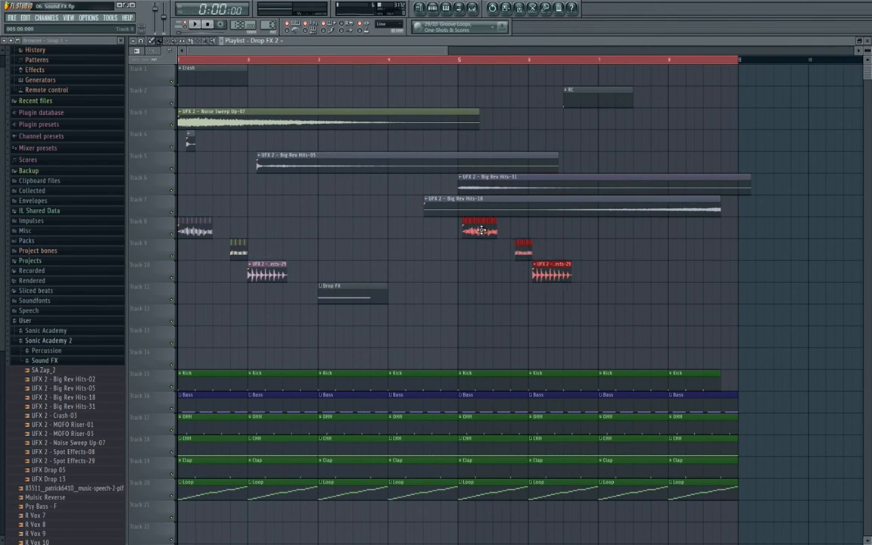
{"action": "left_click", "coordinate": [447, 310]}
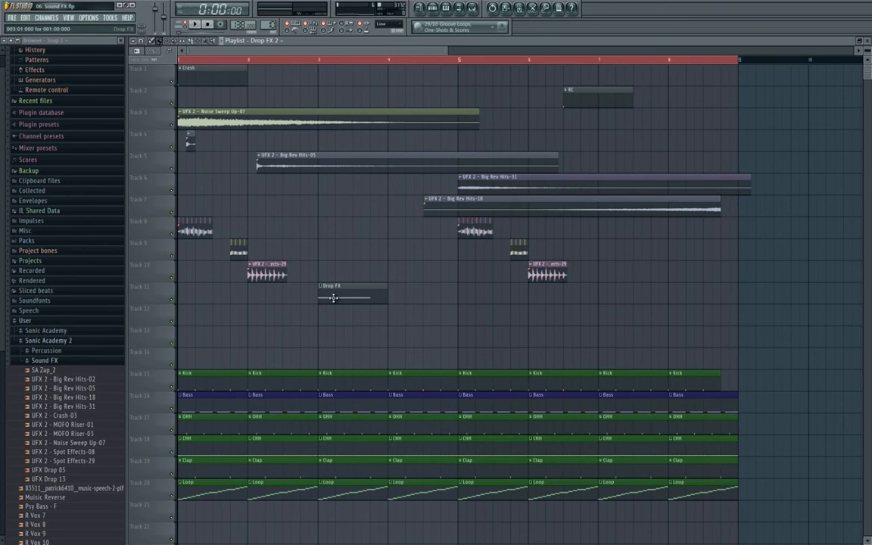
- Place a Drop FX 2 pattern clip at bar 7 on Track 12
{"action": "left_click", "coordinate": [433, 8]}
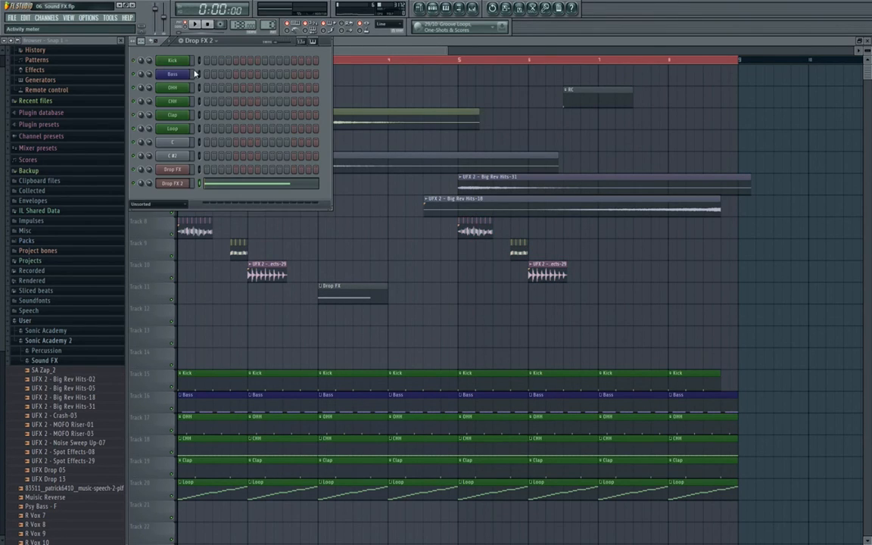
{"action": "left_click", "coordinate": [216, 44]}
{"action": "left_click", "coordinate": [523, 309]}
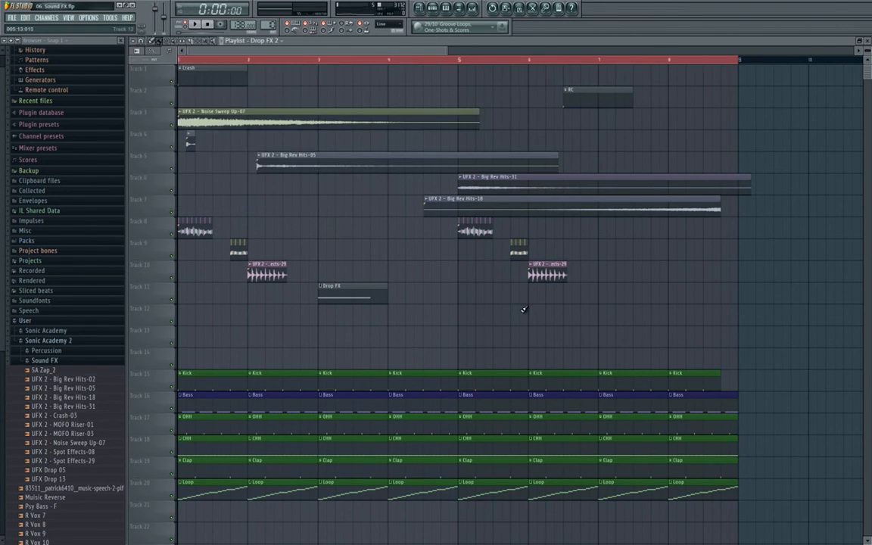
{"action": "left_click", "coordinate": [603, 287]}
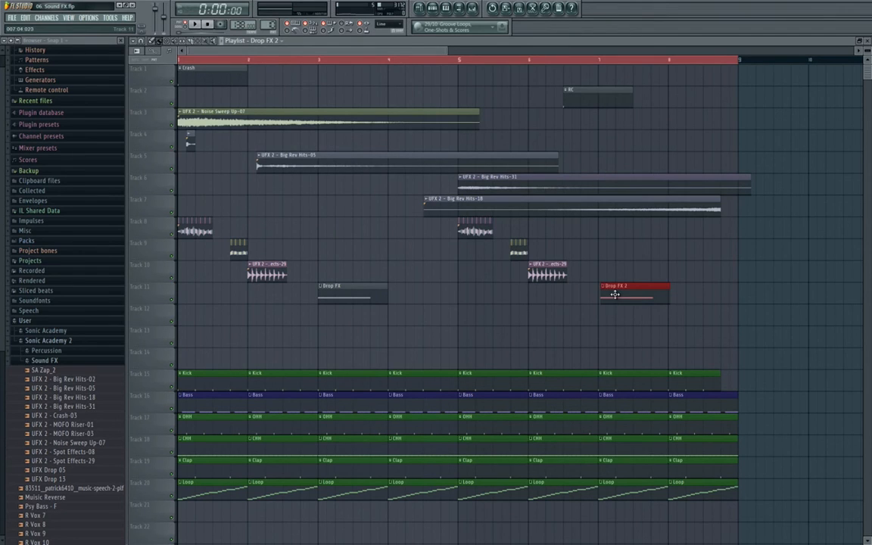
{"action": "left_click_drag", "start_coordinate": [612, 293], "coordinate": [612, 319]}
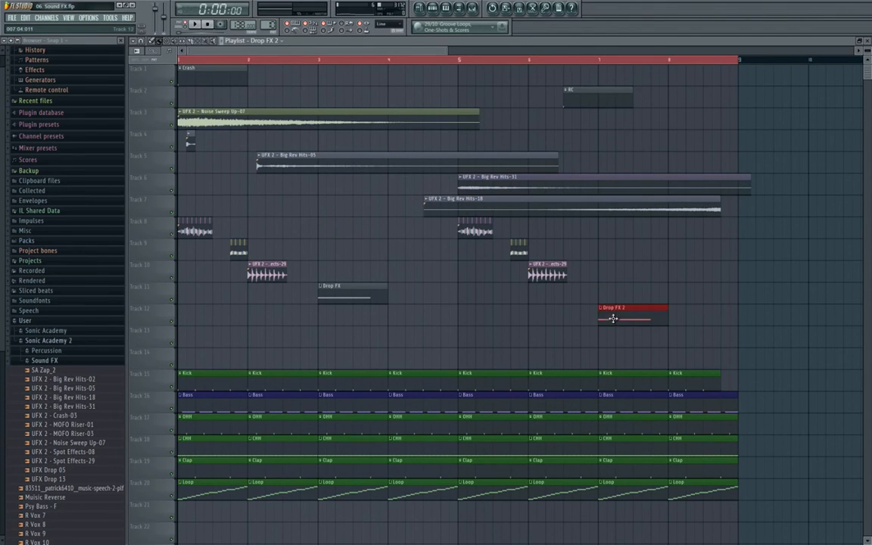
- Switch to Song mode, briefly play the arrangement, and bring up the mixer
{"action": "left_click", "coordinate": [187, 26]}
{"action": "key", "text": "space"}
{"action": "key", "text": "space"}
{"action": "left_click", "coordinate": [469, 10]}
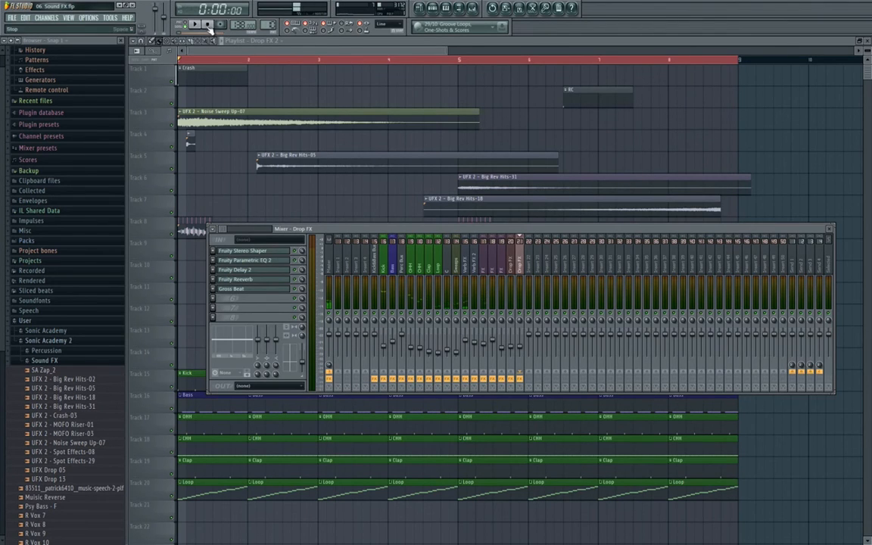
- Play the song while toggling the mixer and checking the FX channels, then stop
{"action": "key", "text": "space"}
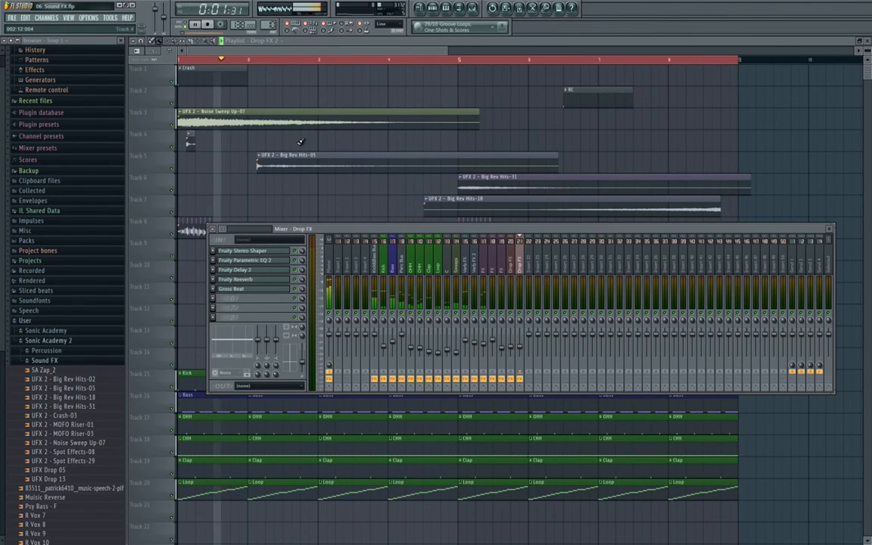
{"action": "key", "text": "F9"}
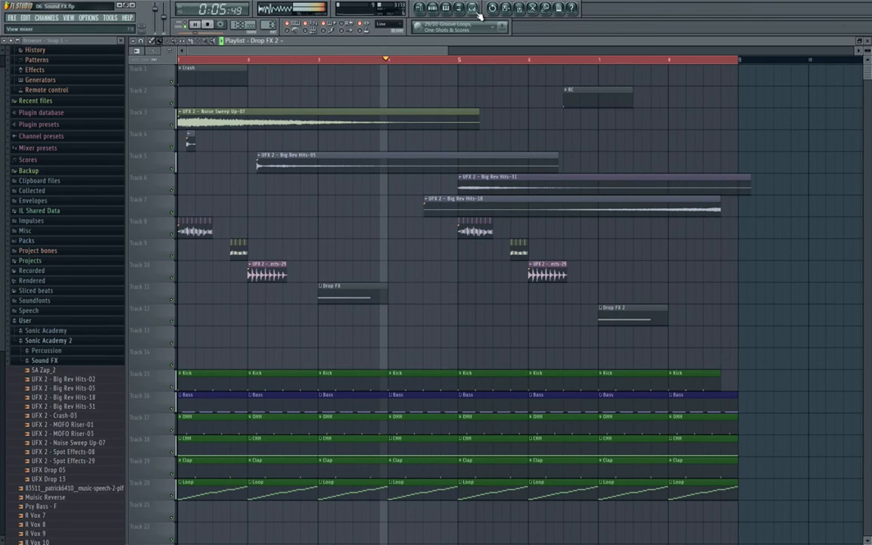
{"action": "key", "text": "F9"}
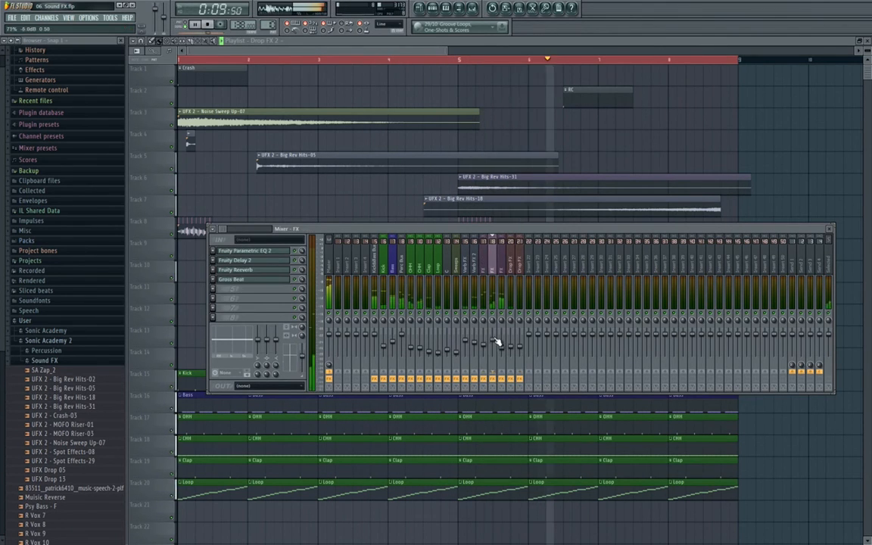
{"action": "left_click", "coordinate": [490, 346]}
{"action": "left_click", "coordinate": [486, 345]}
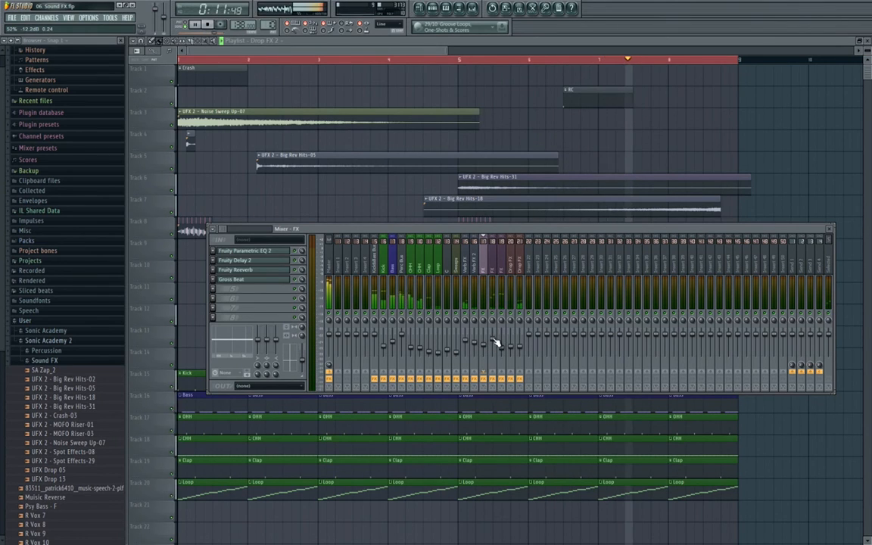
{"action": "key", "text": "space"}
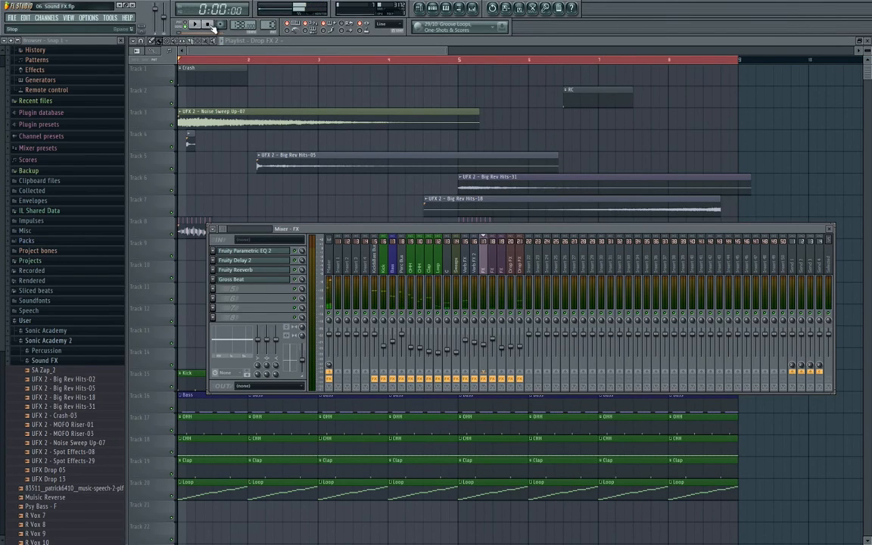
{"action": "key", "text": "F9"}
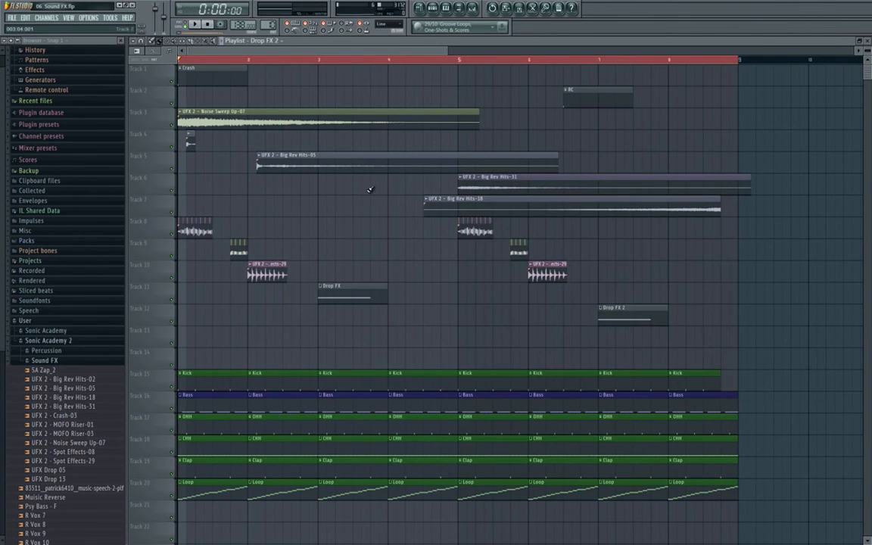
- Move the mixer lower, restart playback, and open the Drop FX insert's Fruity Parametric EQ 2
{"action": "left_click", "coordinate": [478, 11]}
{"action": "left_click_drag", "start_coordinate": [490, 240], "coordinate": [492, 326]}
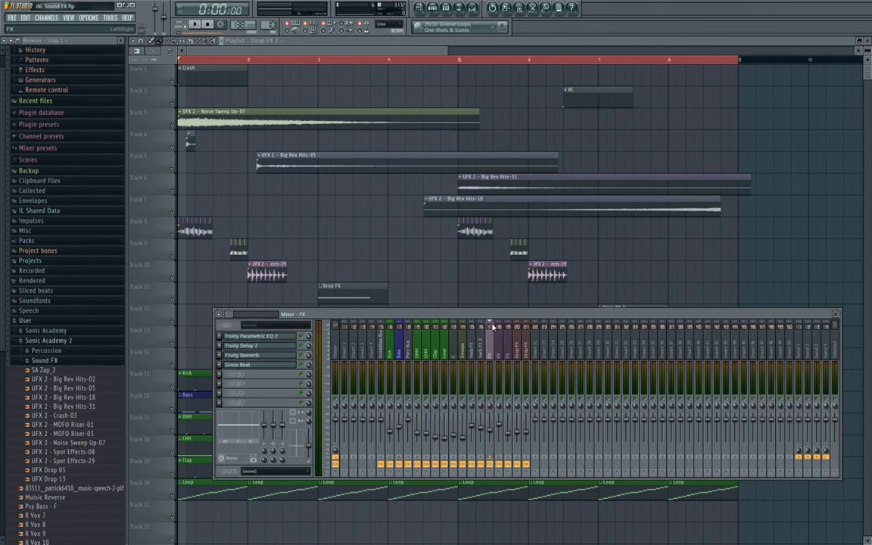
{"action": "left_click", "coordinate": [498, 404]}
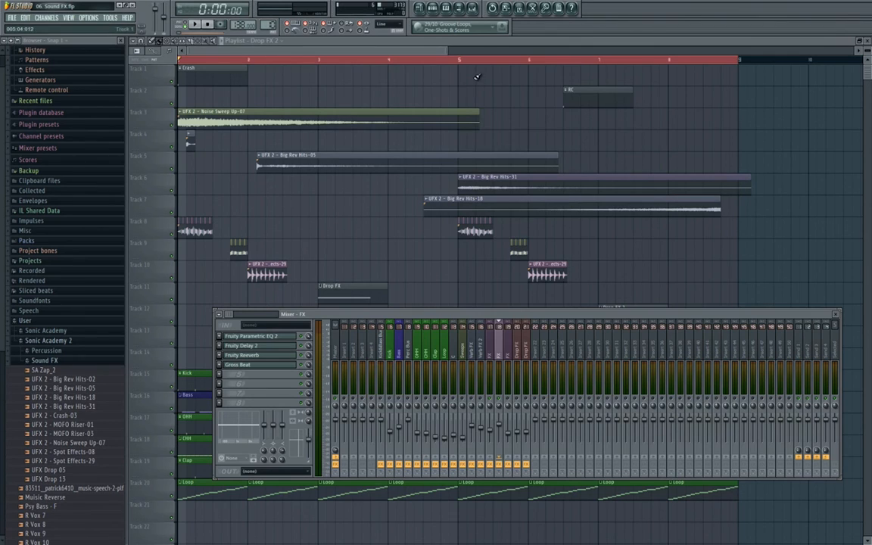
{"action": "left_click", "coordinate": [475, 11]}
{"action": "left_click", "coordinate": [475, 12]}
{"action": "key", "text": "space"}
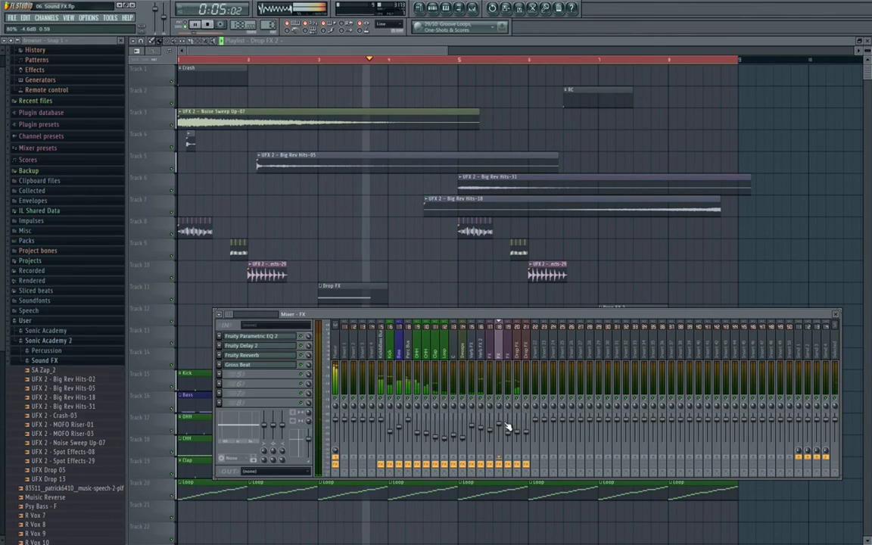
{"action": "left_click", "coordinate": [517, 342]}
{"action": "left_click", "coordinate": [287, 346]}
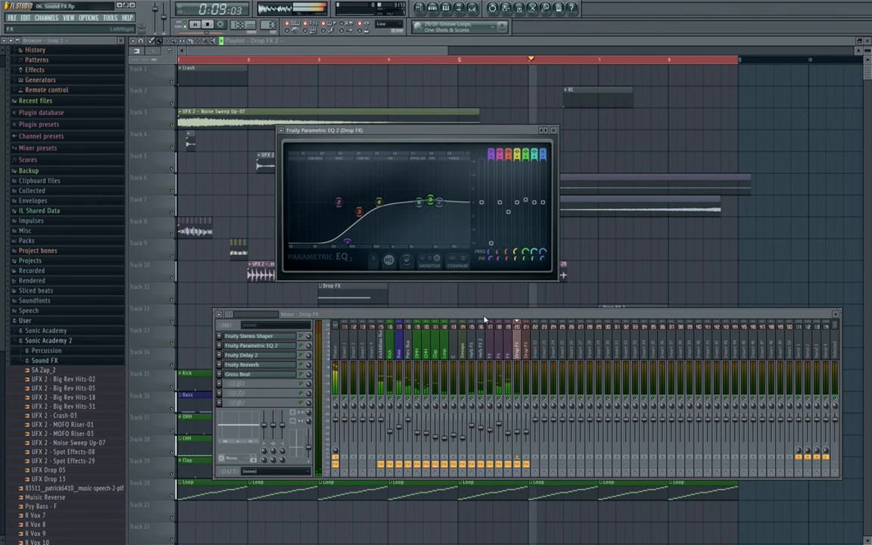
- On the Drop FX EQ, lower the low band's frequency and raise band 5 near 1363 Hz
{"action": "left_click", "coordinate": [527, 374]}
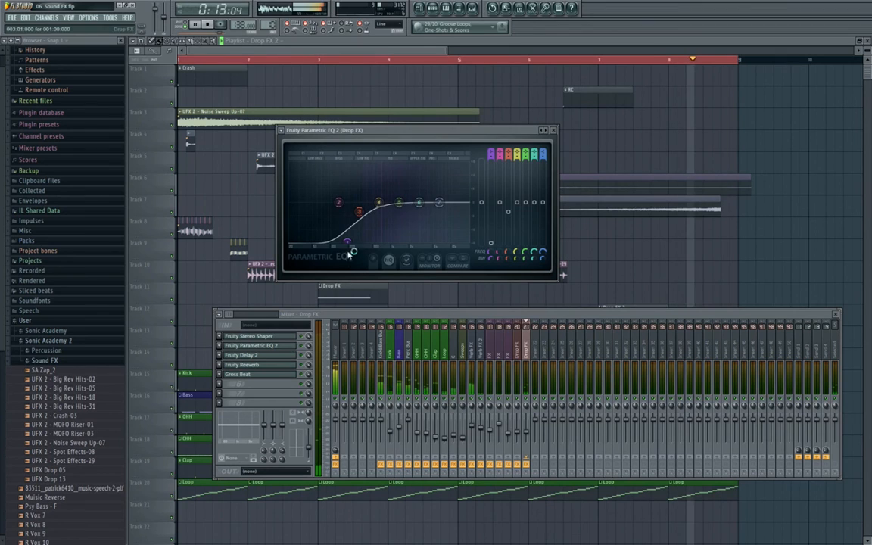
{"action": "left_click_drag", "start_coordinate": [348, 242], "coordinate": [341, 243]}
{"action": "left_click_drag", "start_coordinate": [401, 204], "coordinate": [402, 201]}
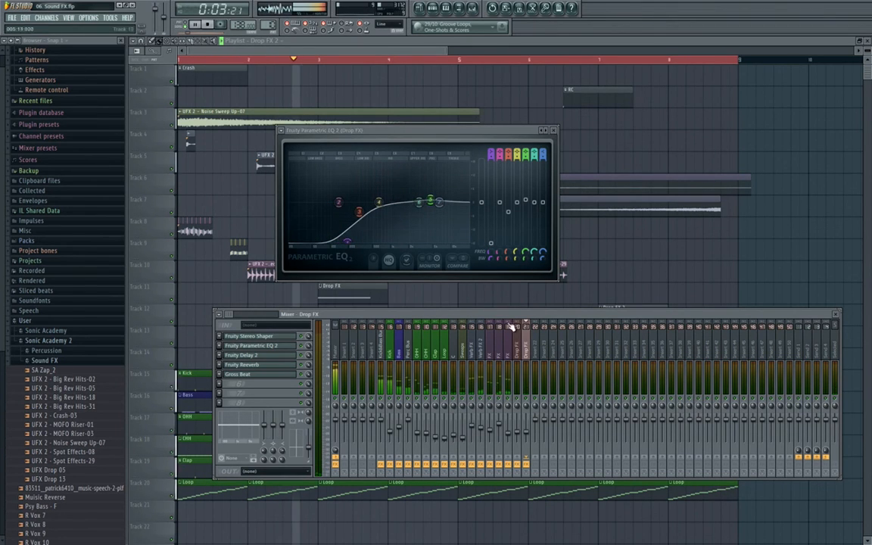
- Boost the FX channel's EQ around 2182 Hz, then close both EQ windows and the mixer
{"action": "left_click", "coordinate": [499, 349]}
{"action": "left_click", "coordinate": [292, 337]}
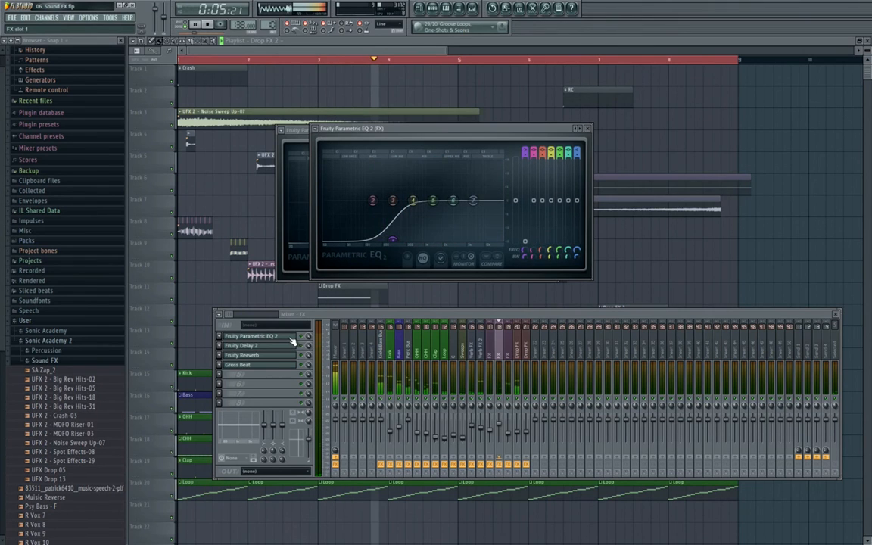
{"action": "left_click_drag", "start_coordinate": [452, 201], "coordinate": [444, 201]}
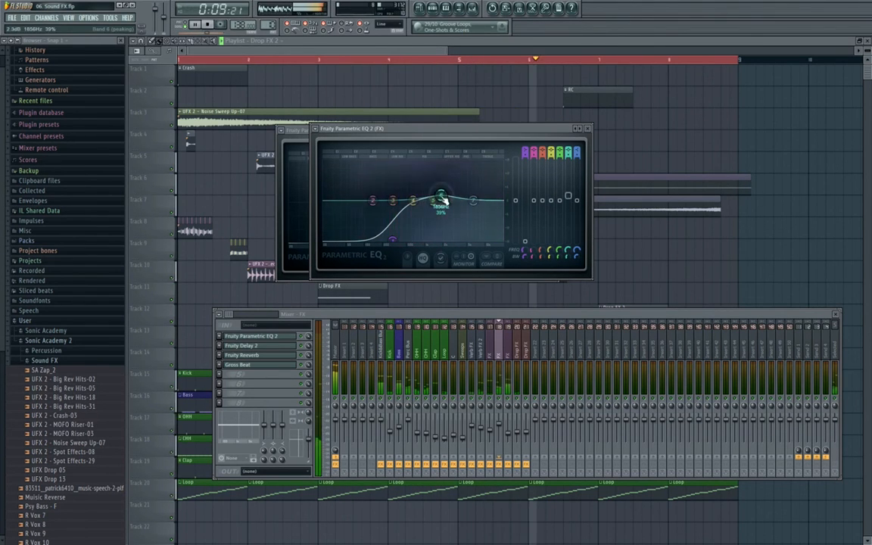
{"action": "left_click", "coordinate": [587, 128]}
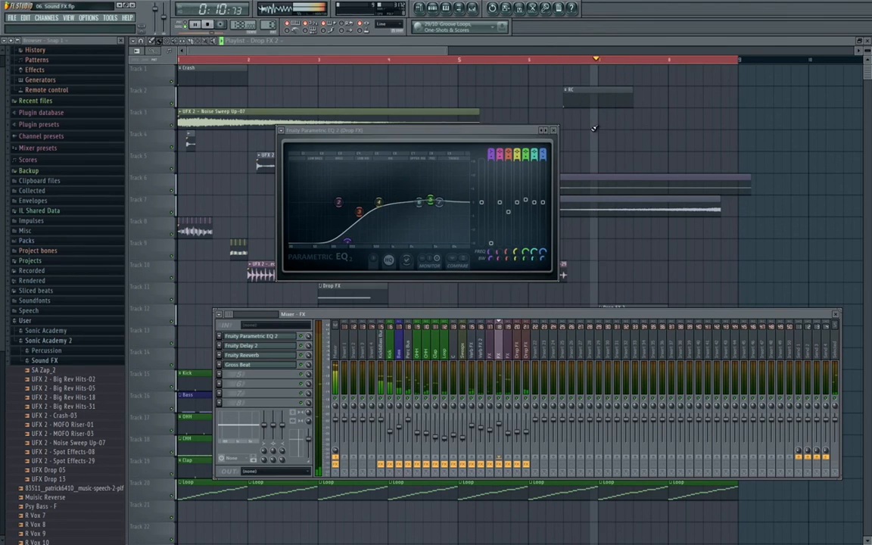
{"action": "left_click", "coordinate": [553, 131]}
{"action": "key", "text": "F9"}
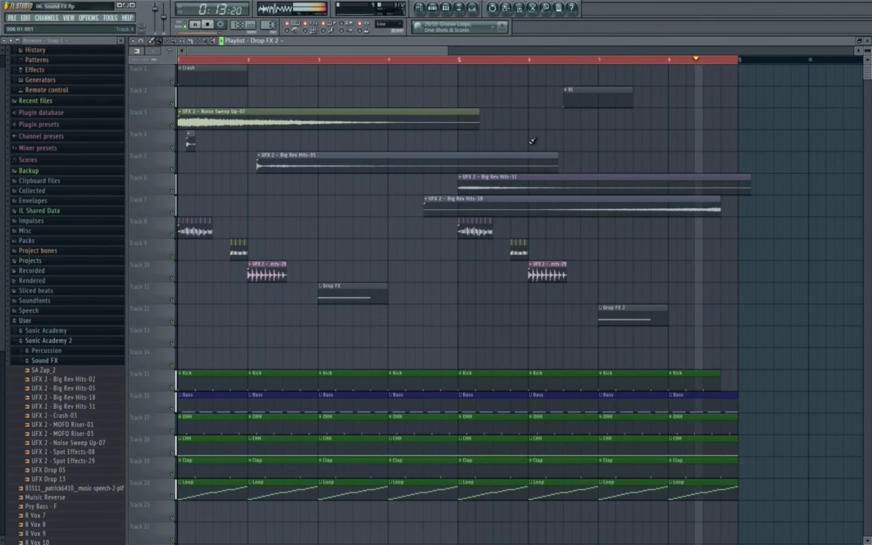
- Stop playback and scroll through the playlist to review the full clip arrangement
{"action": "key", "text": "space"}
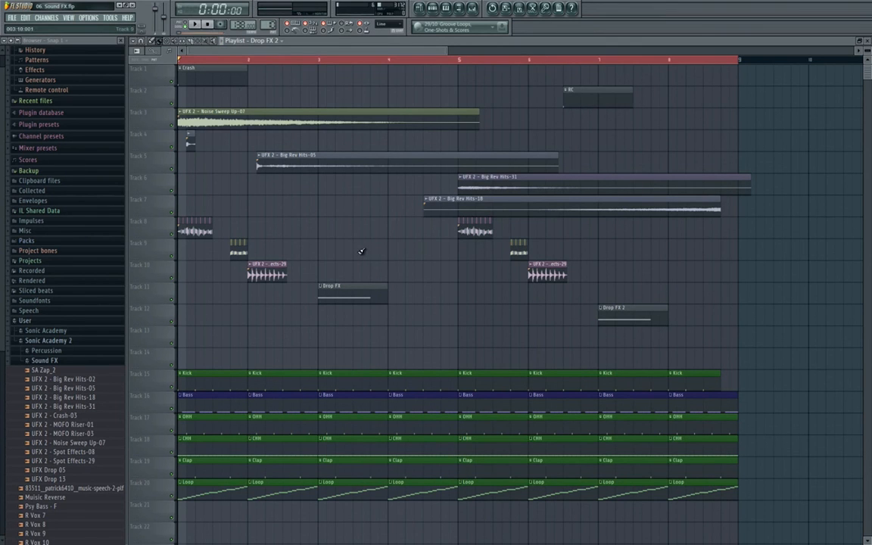
{"action": "scroll", "coordinate": [355, 250], "scroll_direction": "down", "scroll_amount": 3}
{"action": "scroll", "coordinate": [144, 249], "scroll_direction": "up", "scroll_amount": 4}
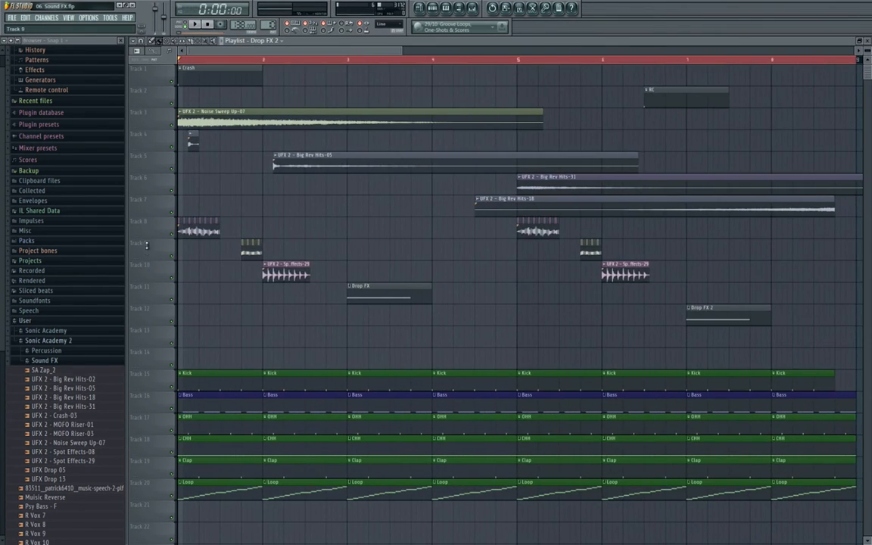
{"action": "scroll", "coordinate": [320, 242], "scroll_direction": "down", "scroll_amount": 1}
{"action": "scroll", "coordinate": [245, 190], "scroll_direction": "down", "scroll_amount": 1}
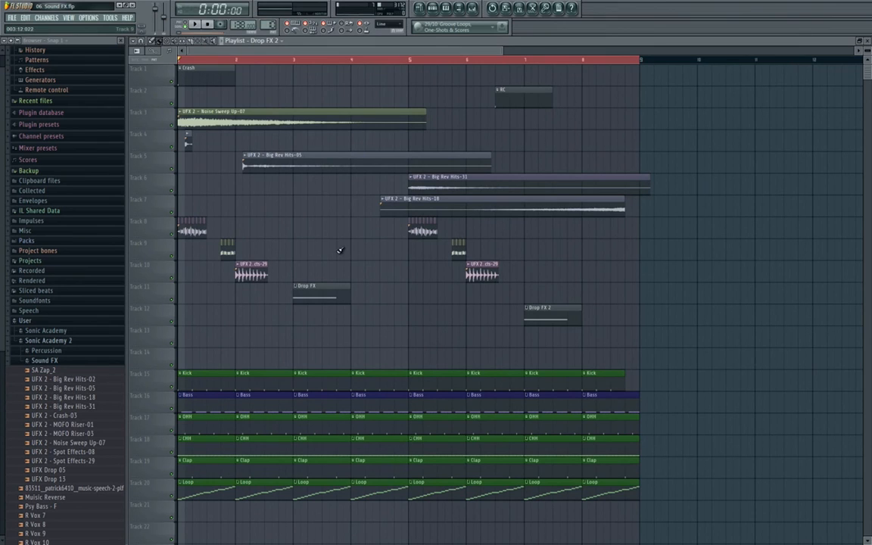
{"action": "scroll", "coordinate": [443, 288], "scroll_direction": "down", "scroll_amount": 3}
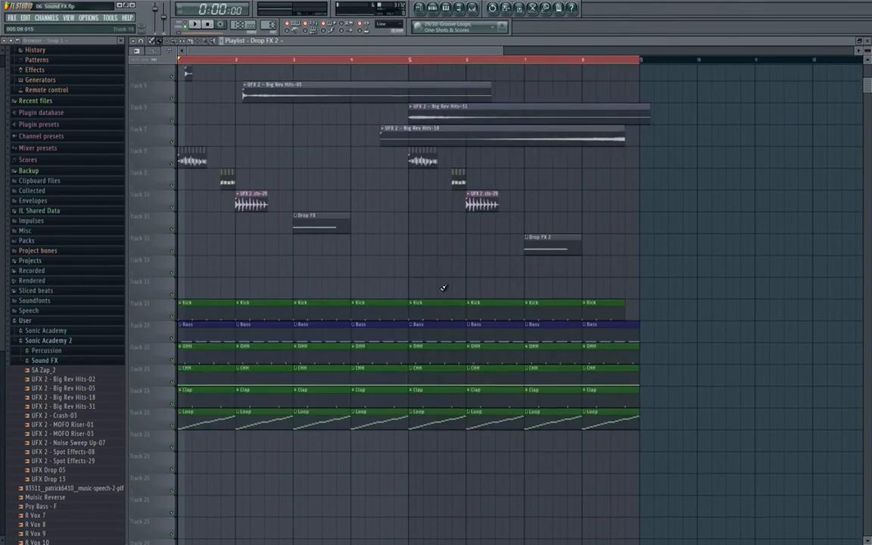
{"action": "scroll", "coordinate": [443, 287], "scroll_direction": "up", "scroll_amount": 3}
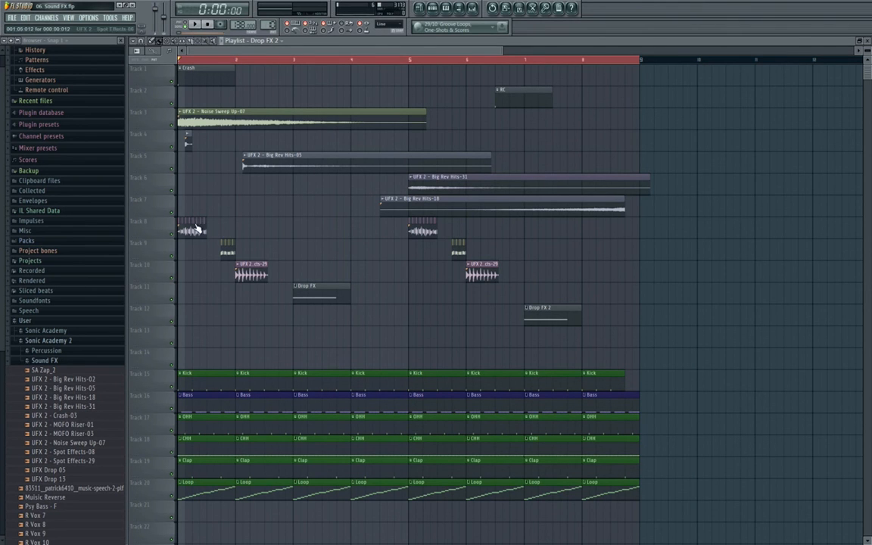
{"action": "scroll", "coordinate": [175, 235], "scroll_direction": "up", "scroll_amount": 6}
{"action": "scroll", "coordinate": [200, 217], "scroll_direction": "down", "scroll_amount": 6}
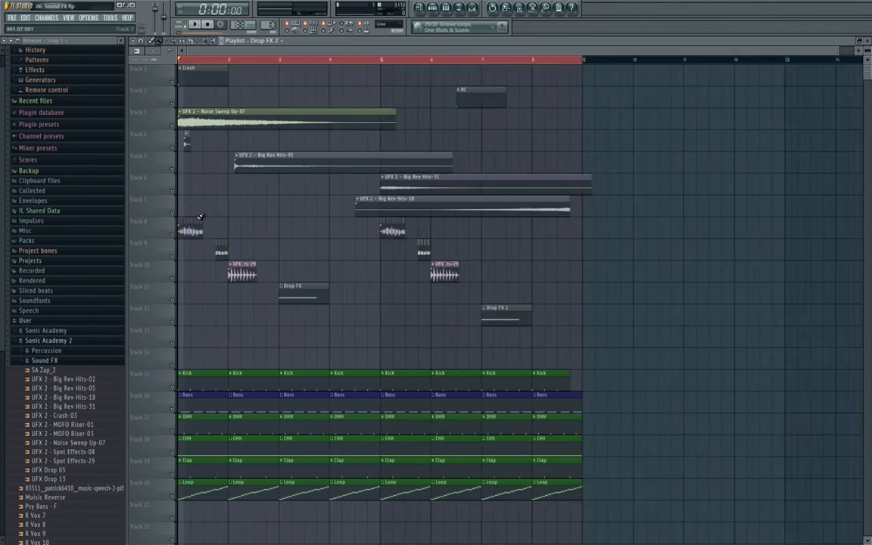
{"action": "scroll", "coordinate": [199, 219], "scroll_direction": "down", "scroll_amount": 3}
{"action": "scroll", "coordinate": [198, 227], "scroll_direction": "up", "scroll_amount": 3}
{"action": "scroll", "coordinate": [197, 239], "scroll_direction": "down", "scroll_amount": 2}
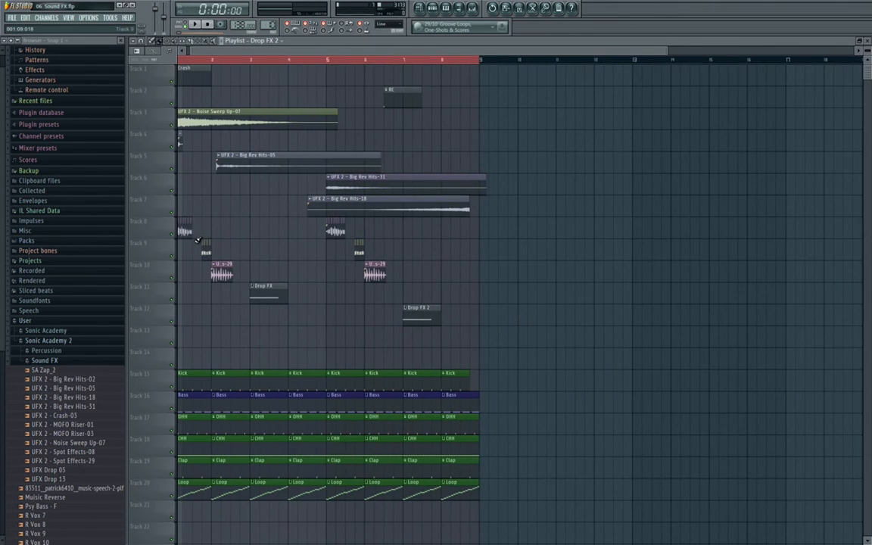
{"action": "scroll", "coordinate": [151, 235], "scroll_direction": "up", "scroll_amount": 2}
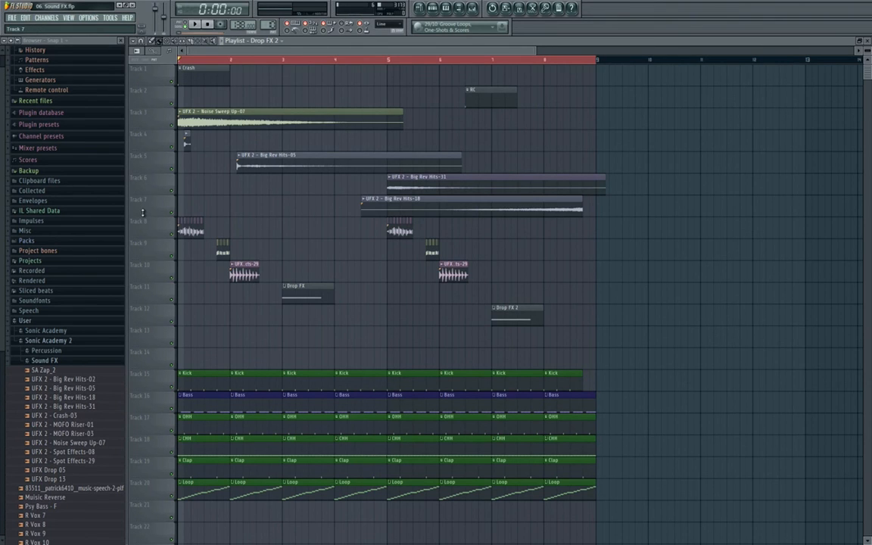
{"action": "scroll", "coordinate": [142, 212], "scroll_direction": "down", "scroll_amount": 1}
{"action": "scroll", "coordinate": [146, 214], "scroll_direction": "up", "scroll_amount": 2}
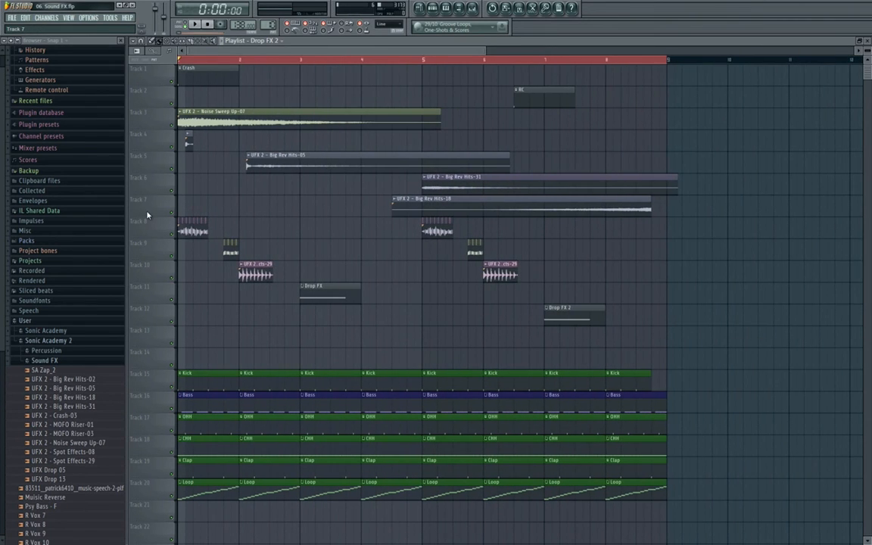